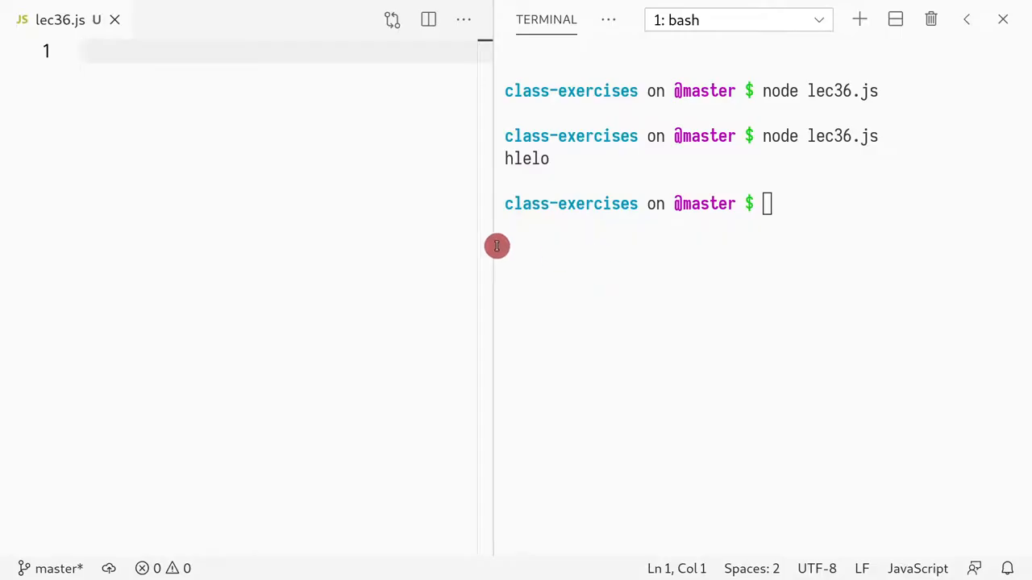
Paste the sample literal values into lec36.js, clear the terminal and run node lec36.js.
text(// Numbers 100 -100 // Strings "fooo" 'fooo' // Booleans true false // Undefined undefined)
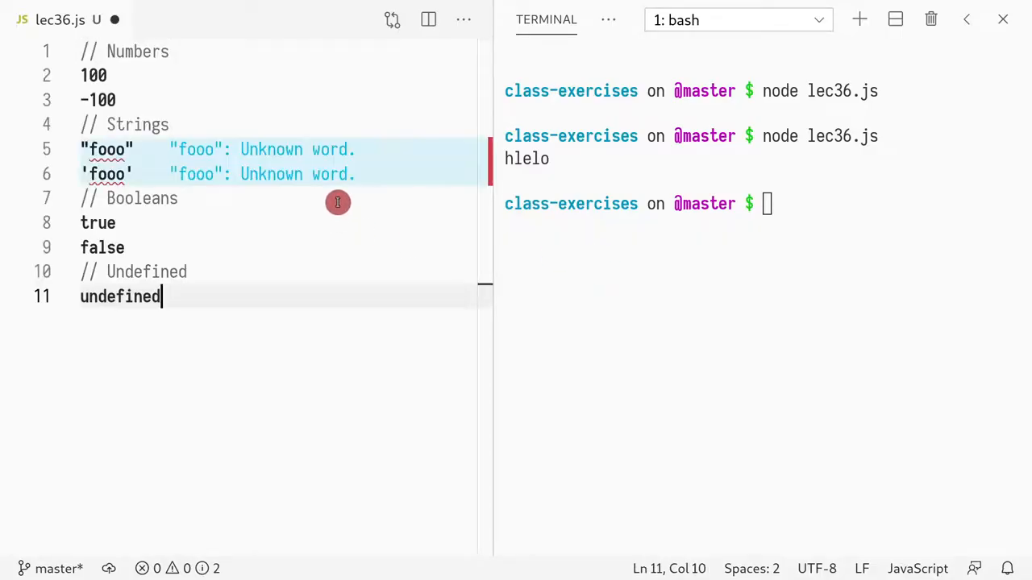
click(735, 200)
key(ctrl+l)
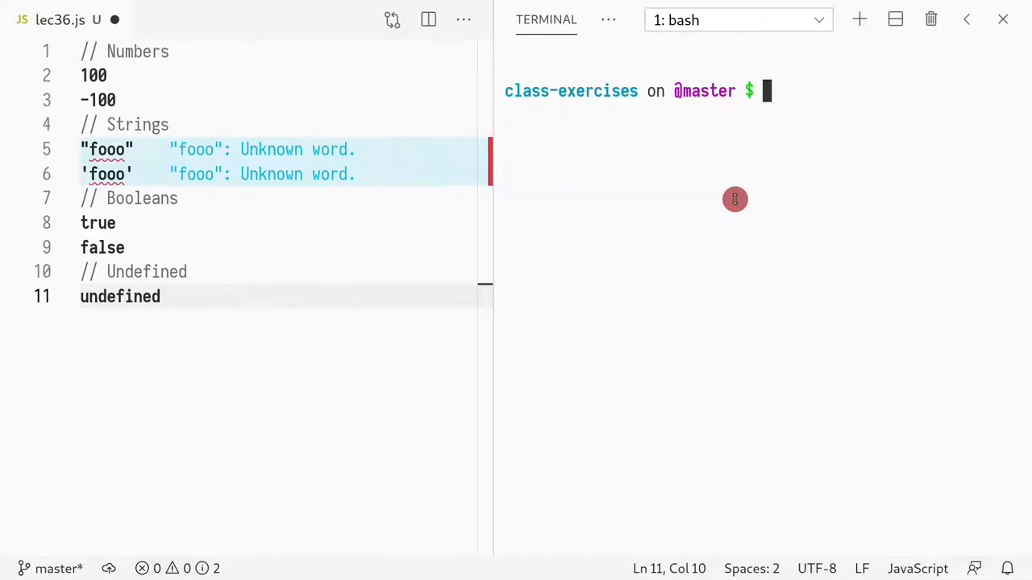
click(305, 270)
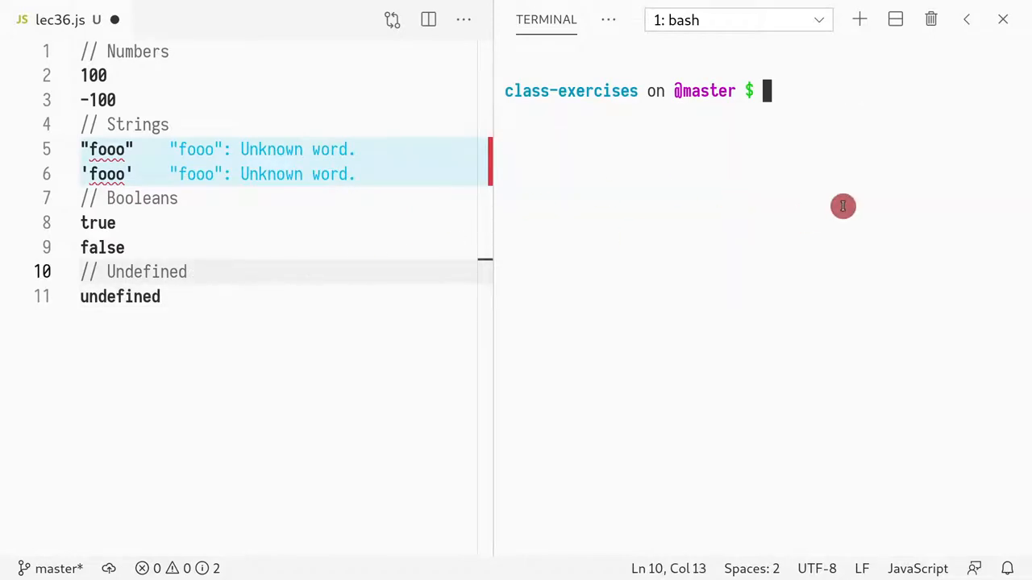
text(node lec36.js)
key(Return)
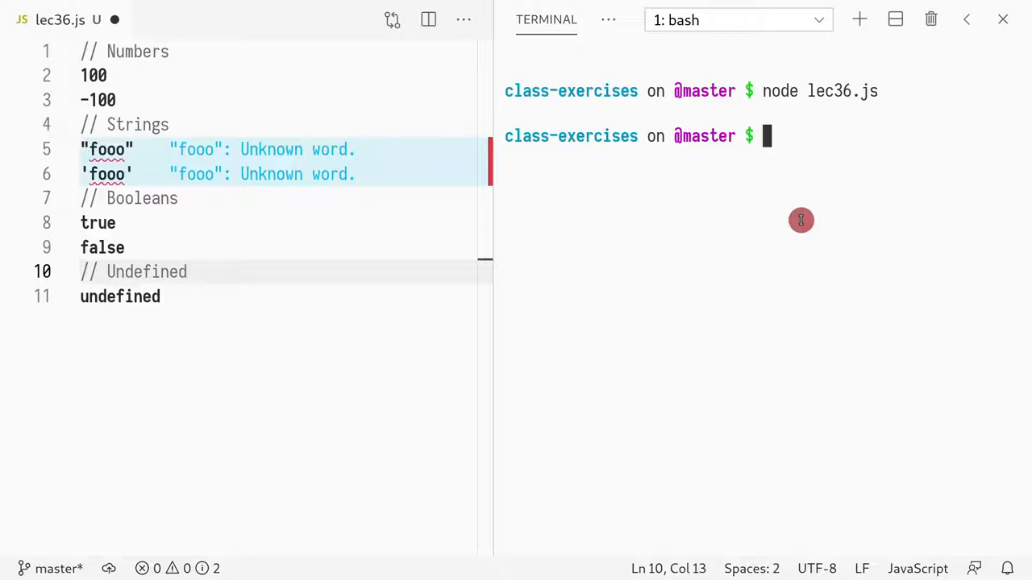
Wrap the 100 on line 2 in console.log(...);, save, and rerun so the terminal prints 100.
click(240, 50)
key(Right)
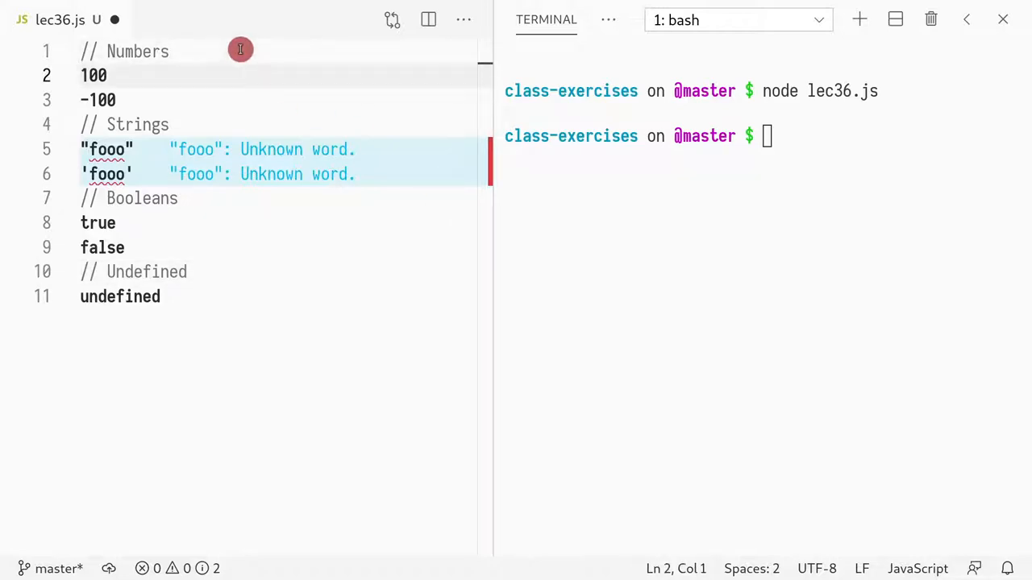
text(con)
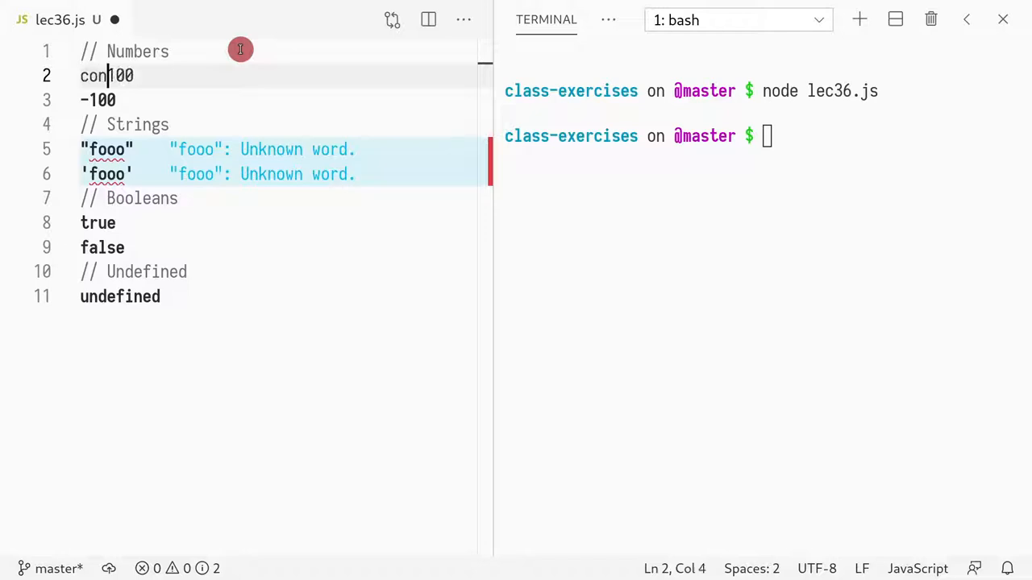
text(sole.log()
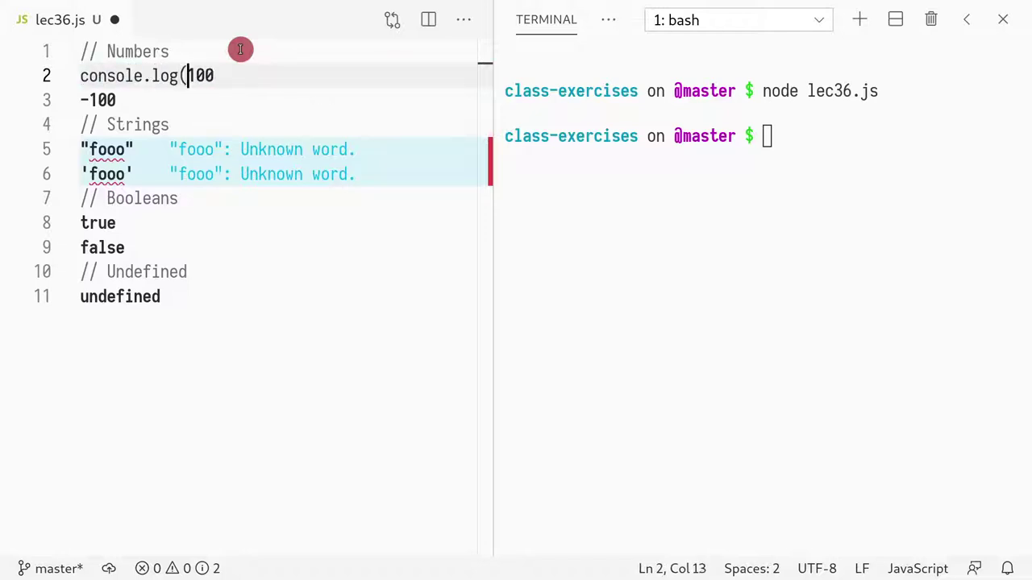
key(End)
text();)
key(ctrl+s)
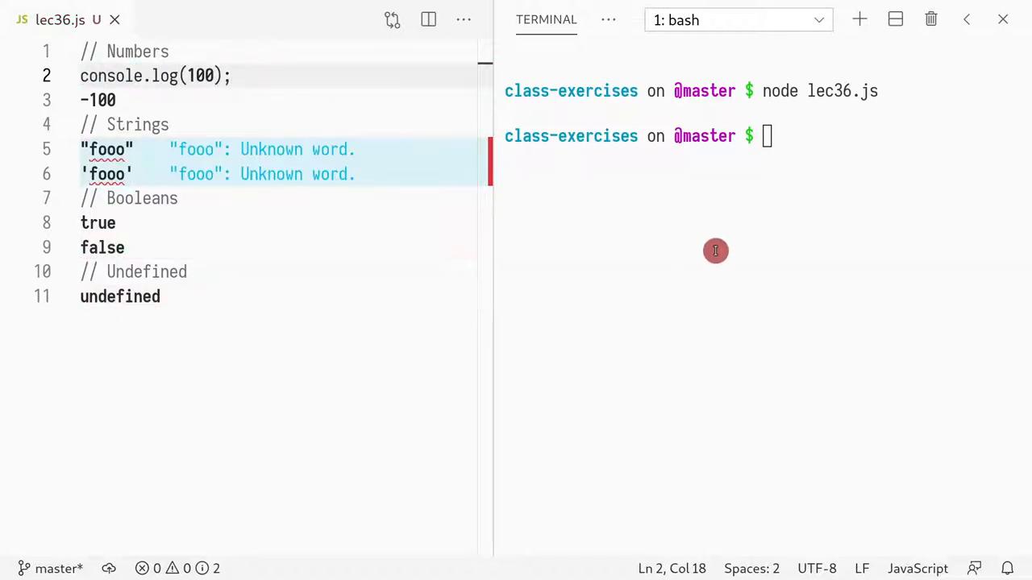
key(Up)
key(Return)
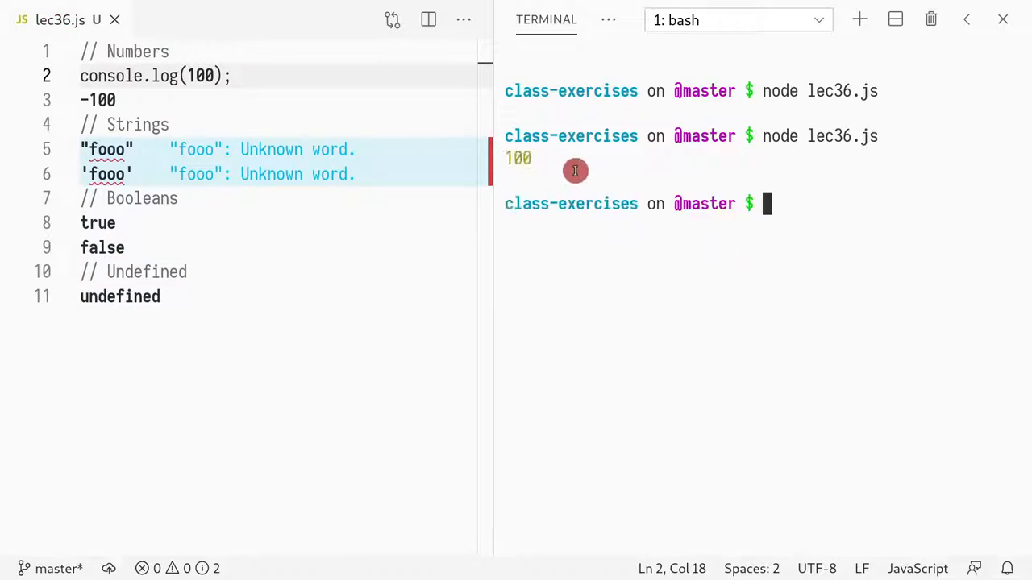
drag(548, 169, 502, 173)
Wrap the -100 and both fooo lines in console.log(...);, removing the stray o on line 6.
click(325, 169)
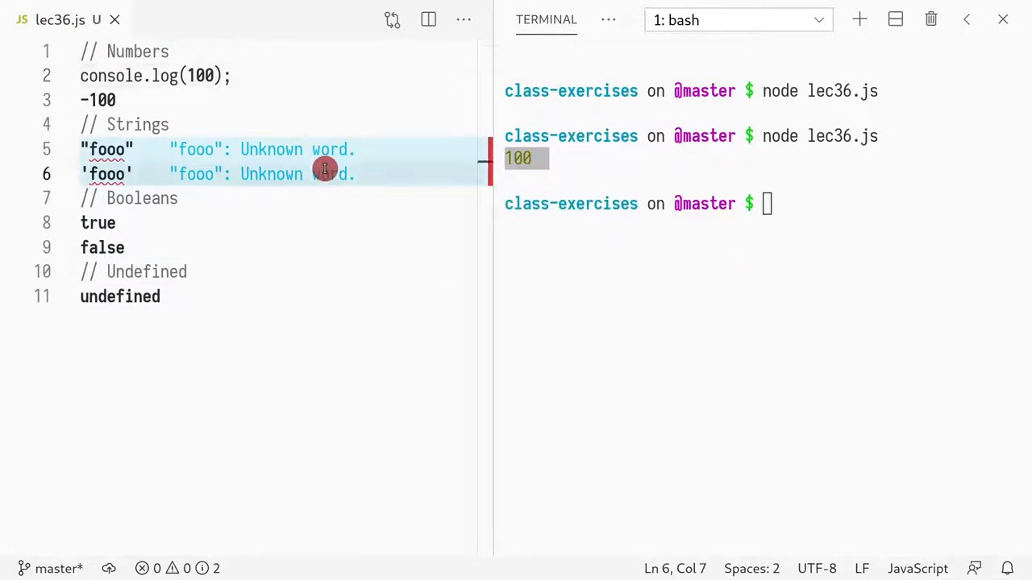
key(Up)
key(Up)
key(Up)
key(Home)
text(console)
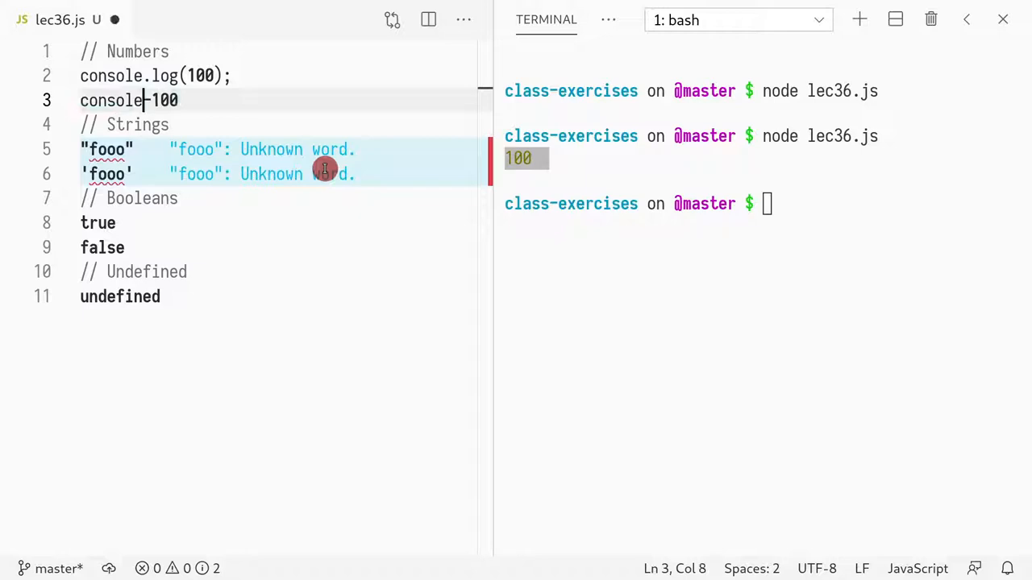
text(.log()
key(End)
text())
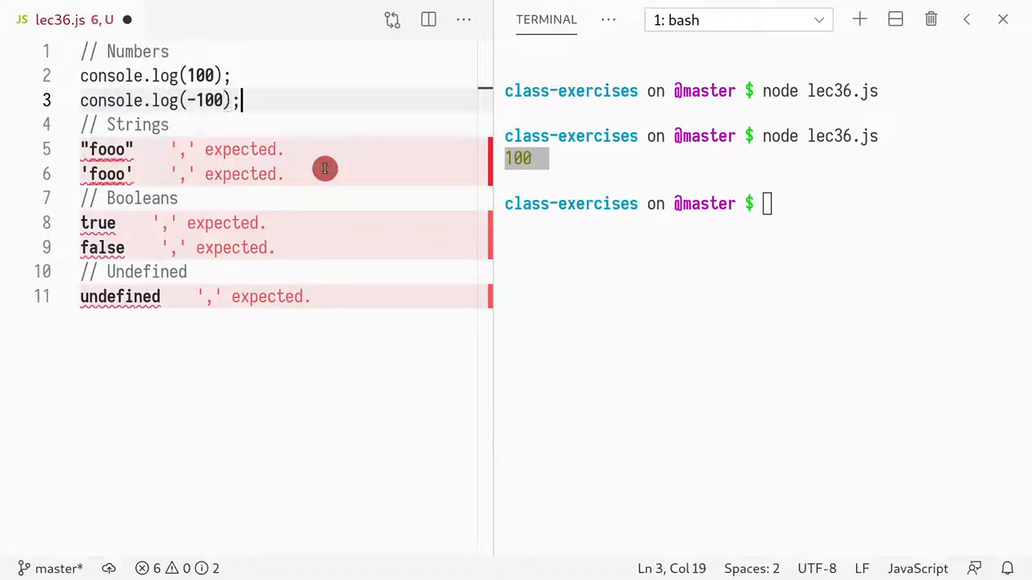
key(Down)
key(Down)
key(Home)
text(console.)
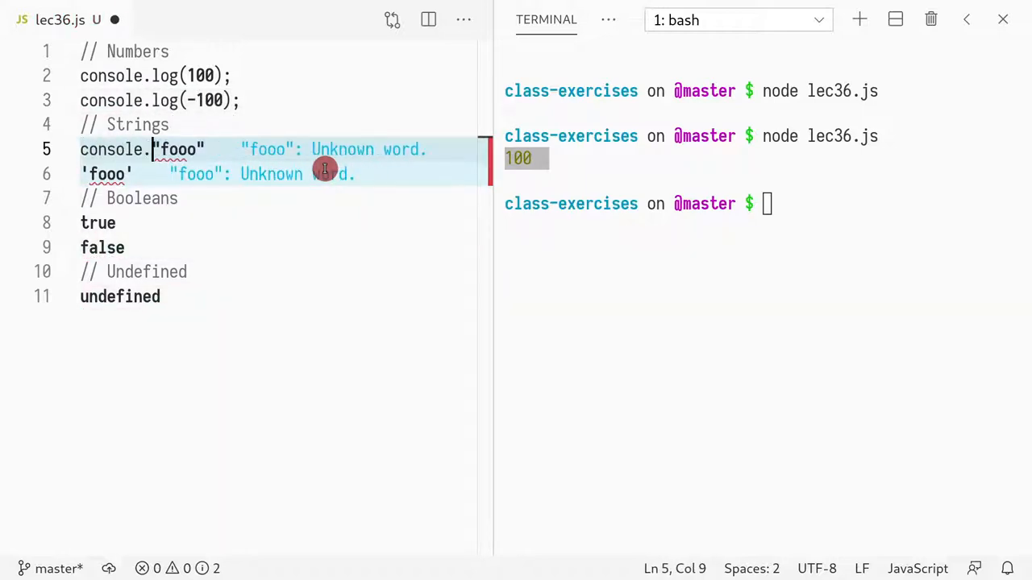
text(log()
key(Right)
key(Right)
key(Right)
key(Right)
text();)
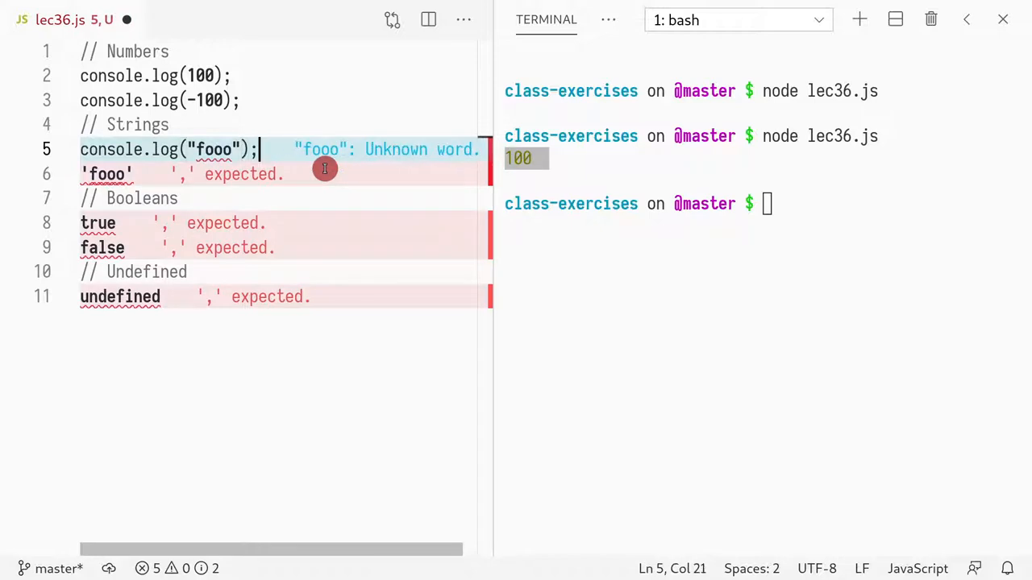
key(Down)
key(Home)
text(o)
key(BackSpace)
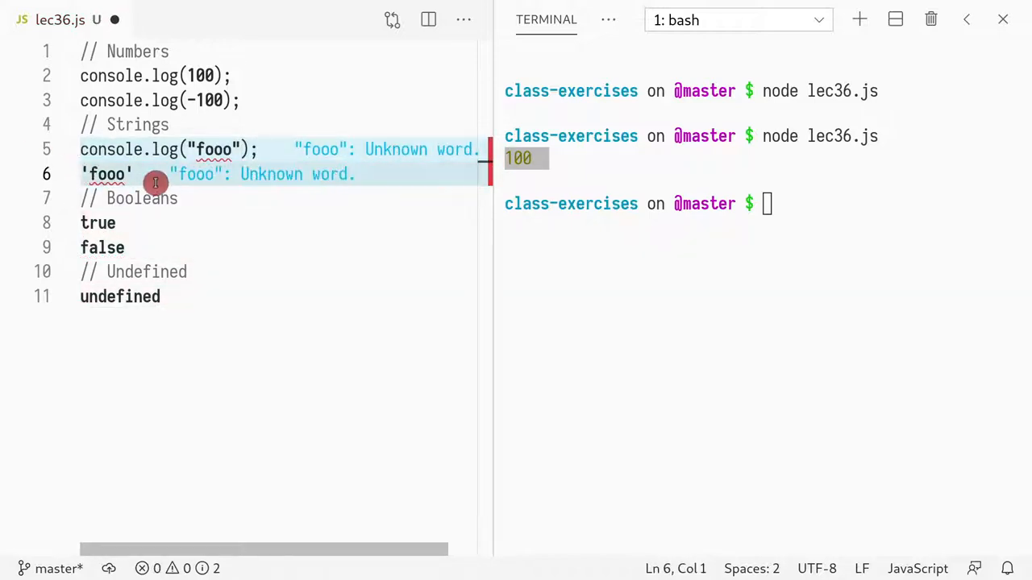
text(co)
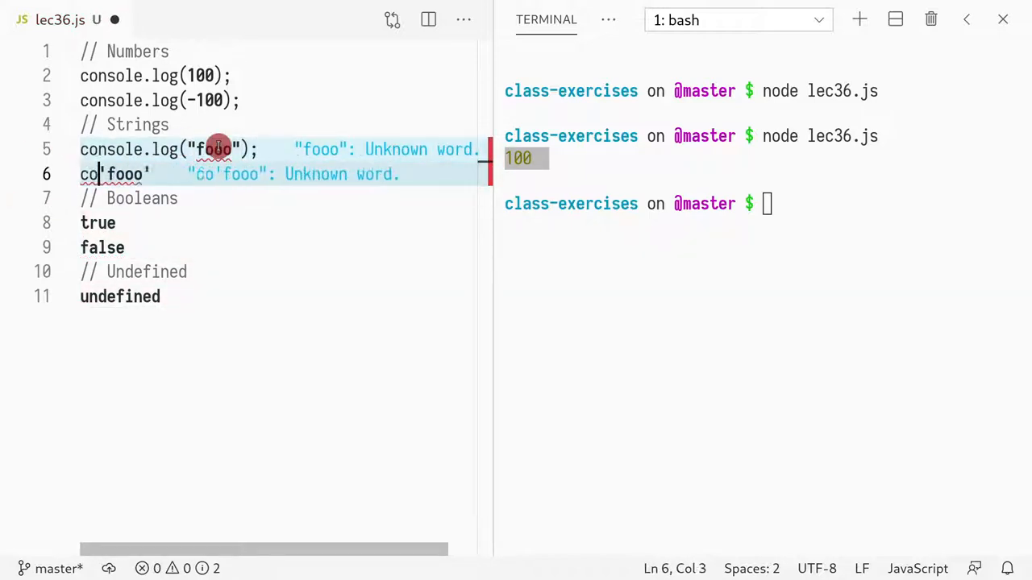
text(nsole.log()
key(Right)
key(Right)
key(Right)
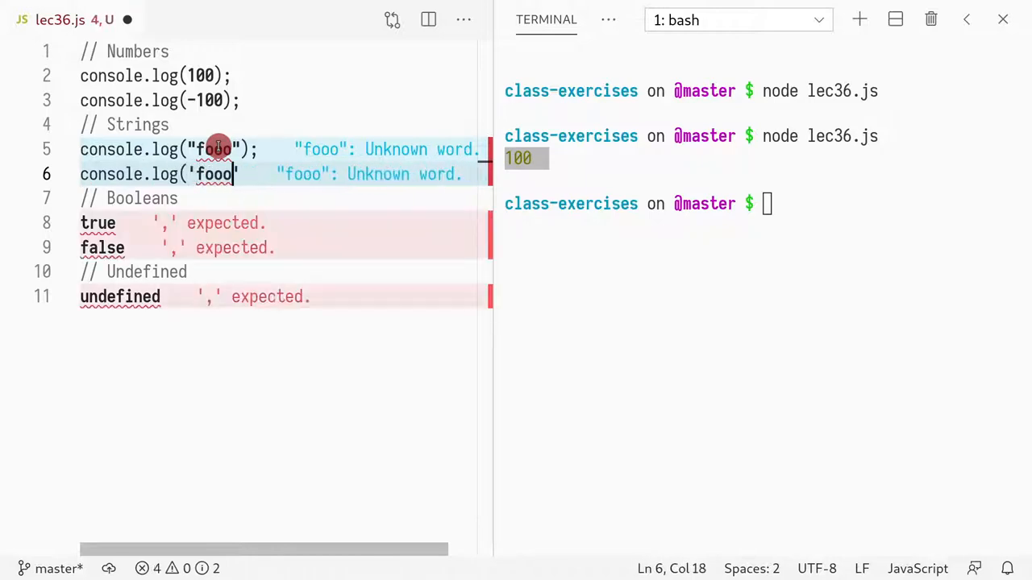
key(Right)
text();)
Wrap the true, false and undefined lines in console.log(...); as well.
key(Down)
key(Down)
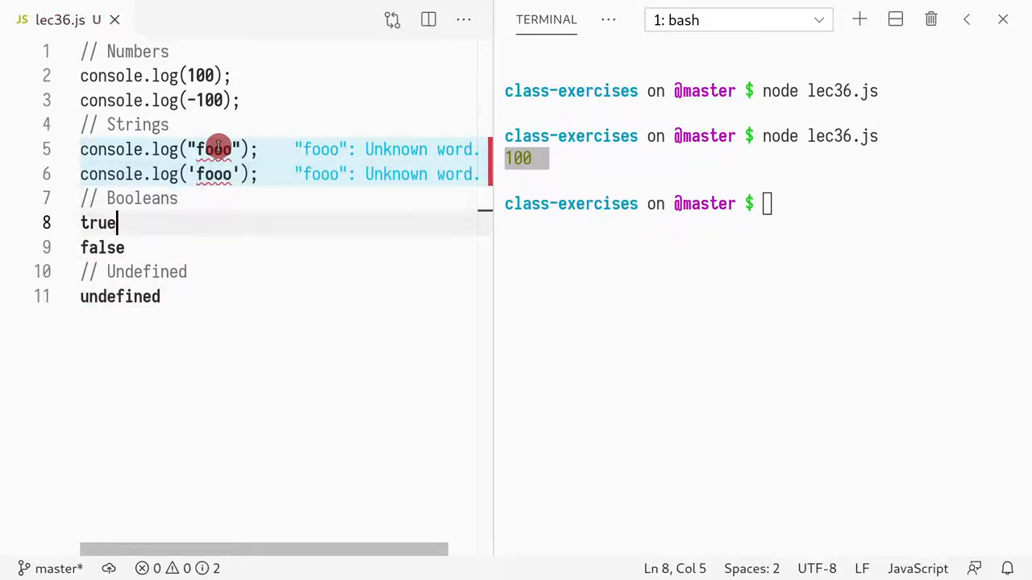
key(Right)
key(Up)
text(cons)
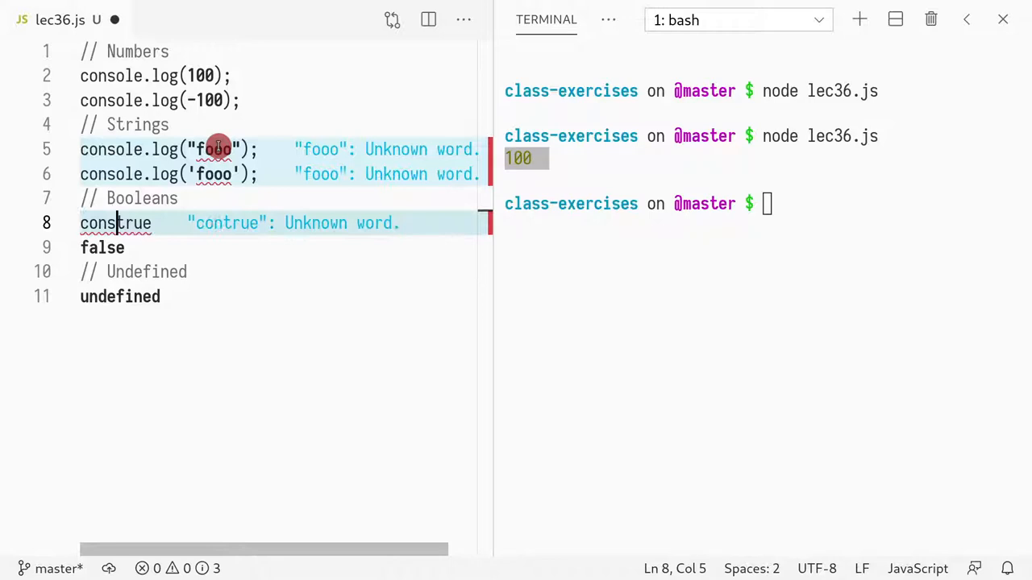
text(ole.log()
key(End)
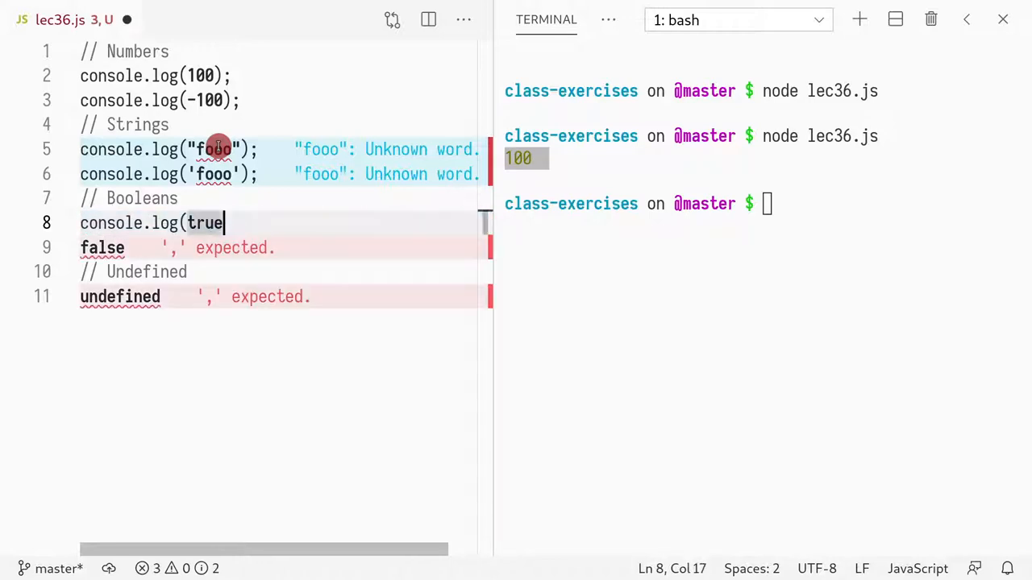
text();)
key(Down)
key(Up)
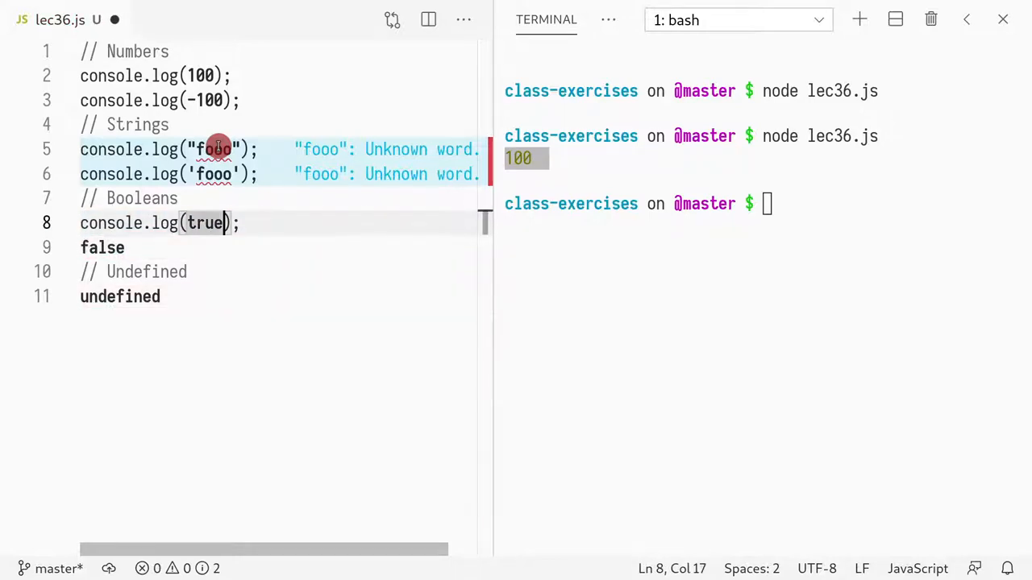
key(Down)
key(Home)
text(console.)
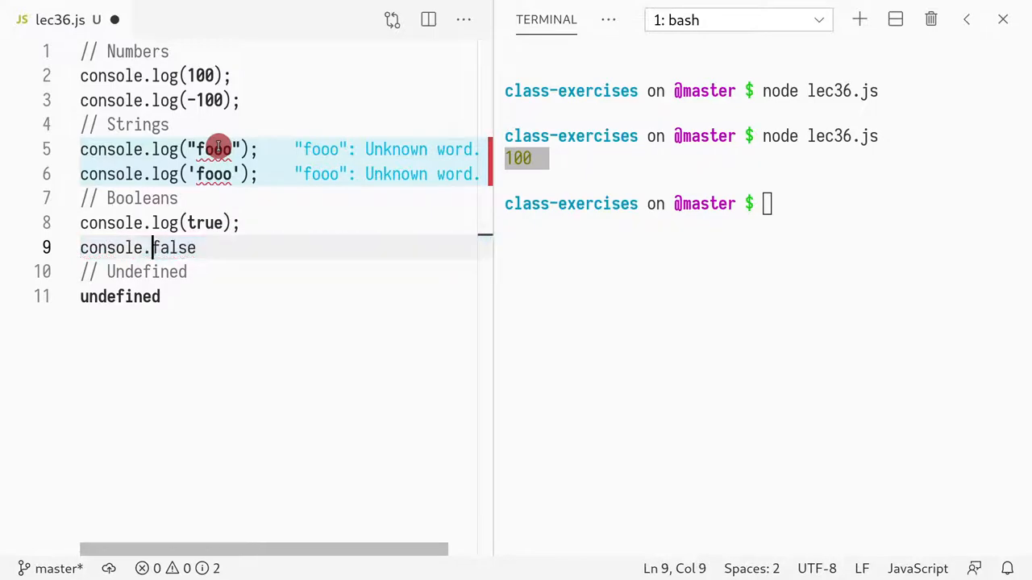
text(log()
key(End)
text();)
key(Down)
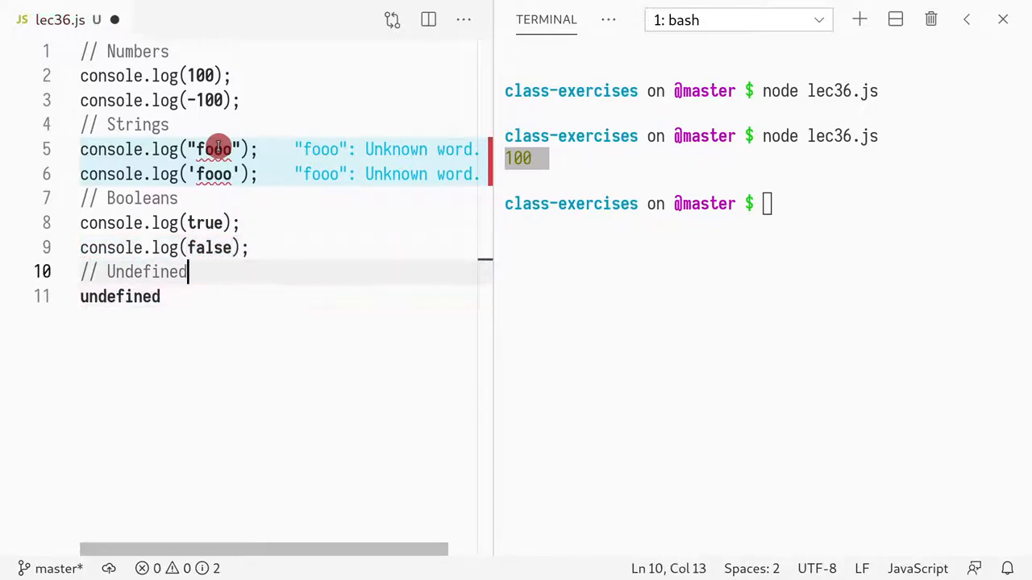
key(Down)
key(Home)
text(console.l)
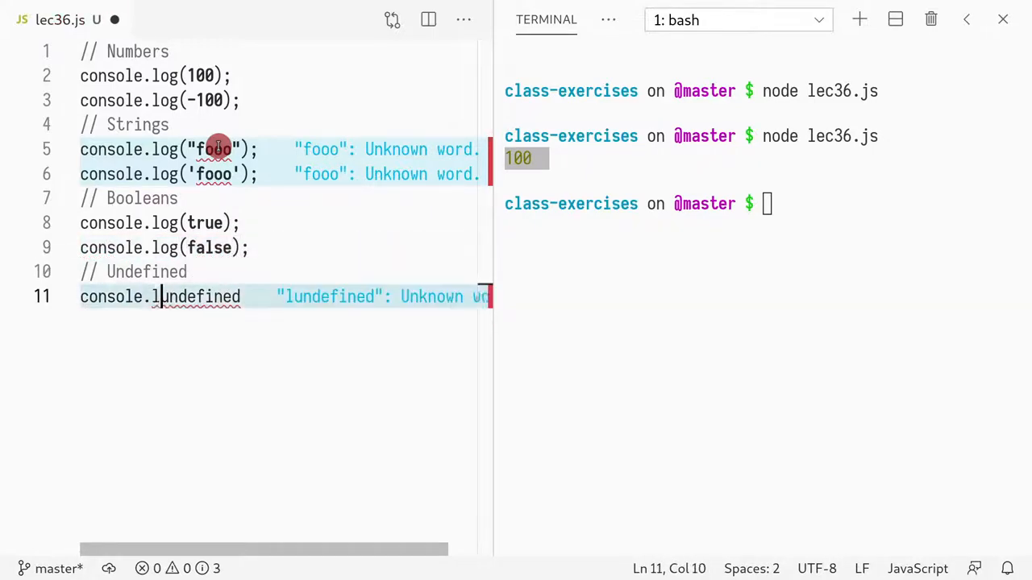
text(og()
key(End)
text();)
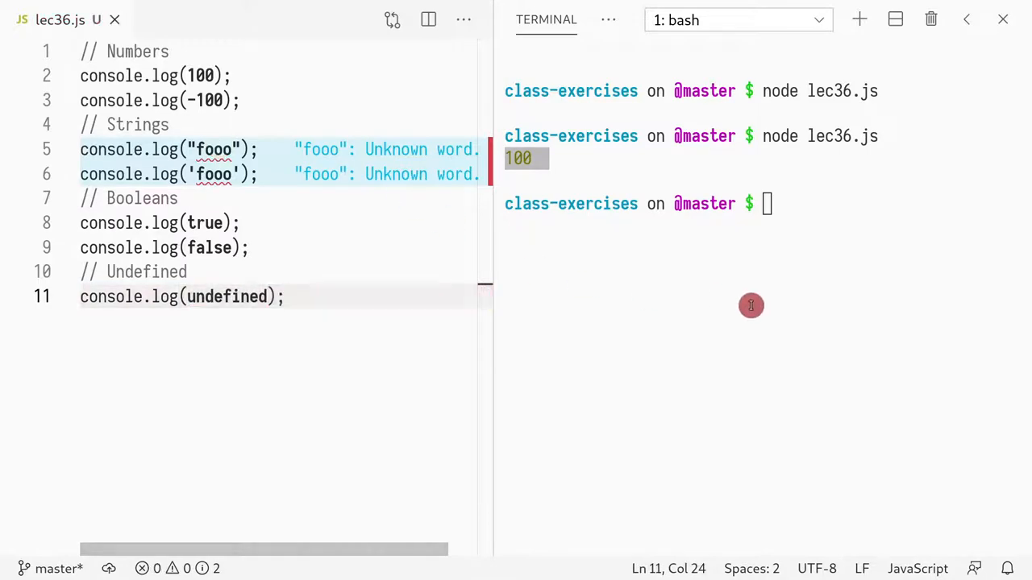
Rerun node lec36.js and review the printed values from 100 through undefined.
click(762, 313)
key(Up)
key(Return)
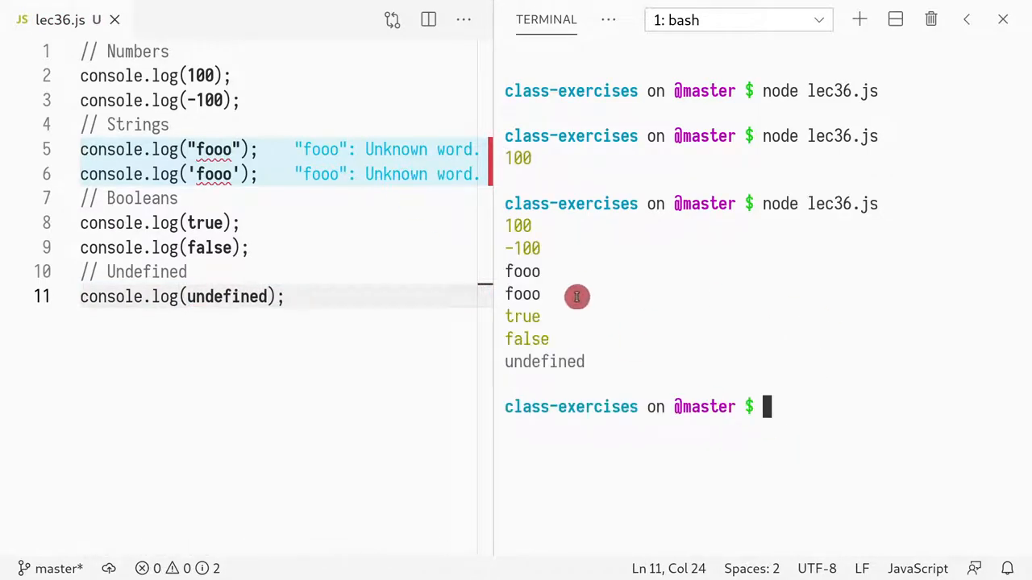
drag(514, 228, 633, 353)
click(632, 353)
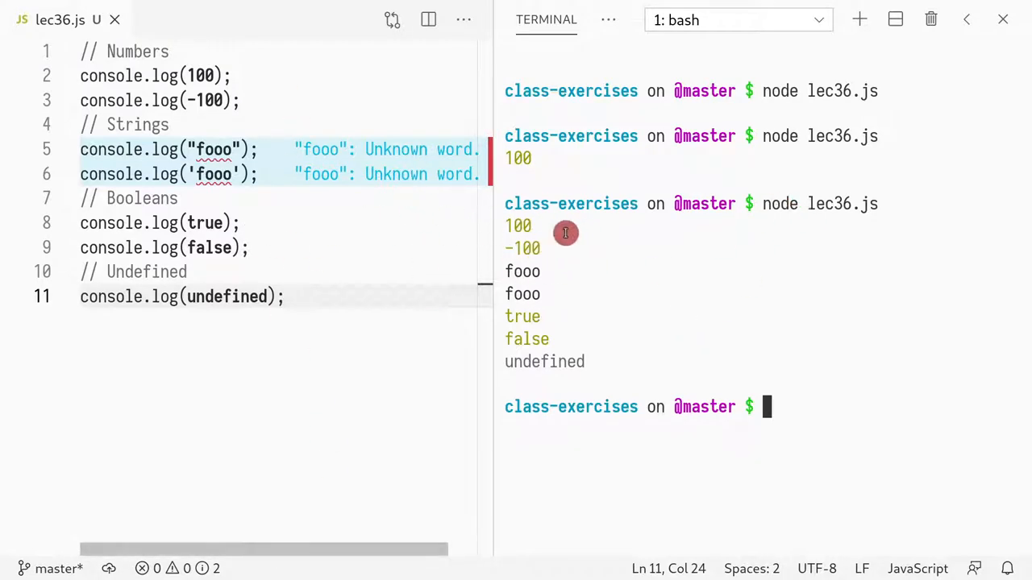
drag(515, 219, 572, 255)
click(522, 242)
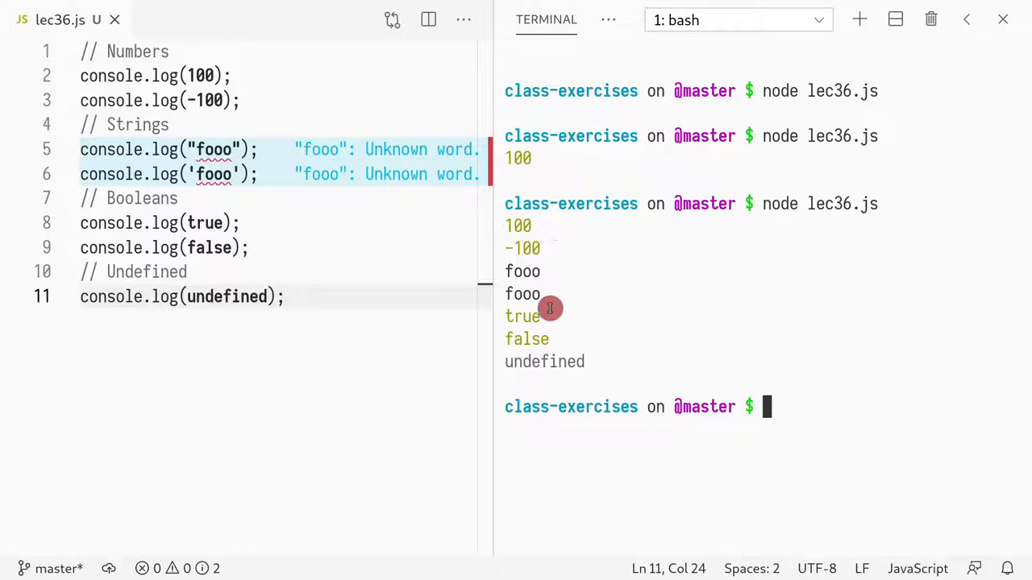
drag(522, 282, 557, 274)
Quote the 100 on line 2 as the string "100" and rerun the script.
click(188, 76)
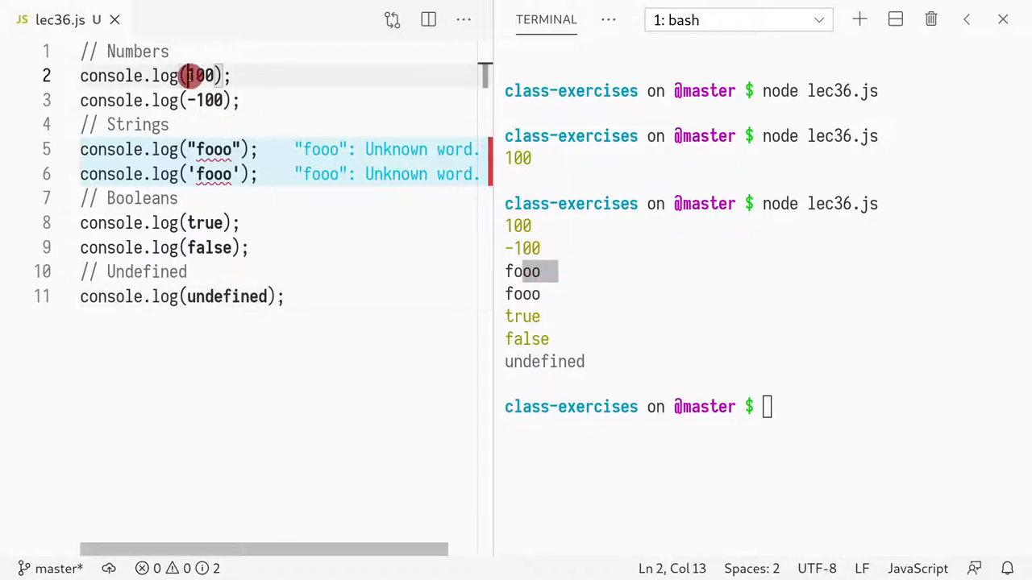
text(")
key(Right)
key(Right)
key(Right)
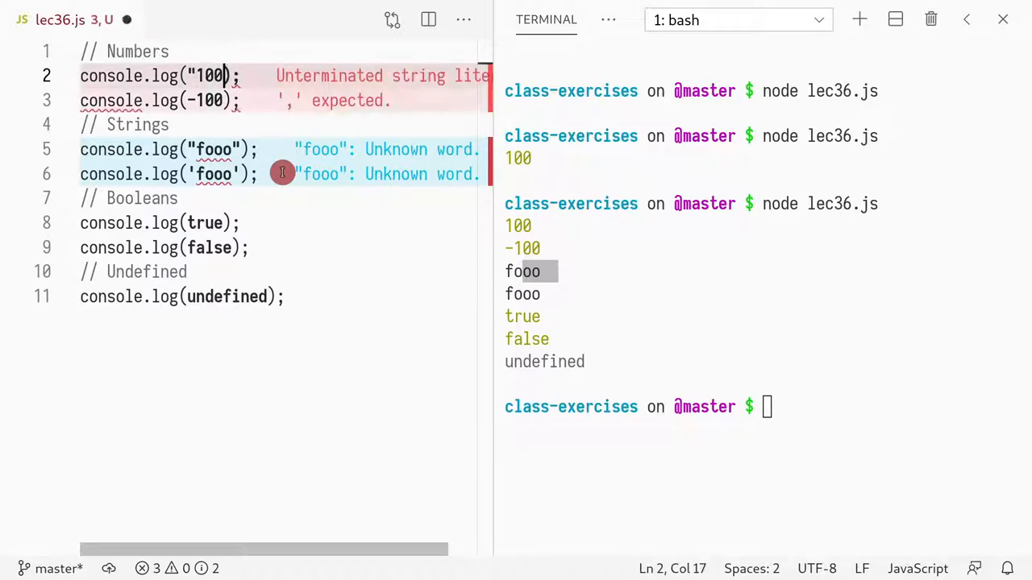
text(")
click(846, 356)
key(Up)
key(Return)
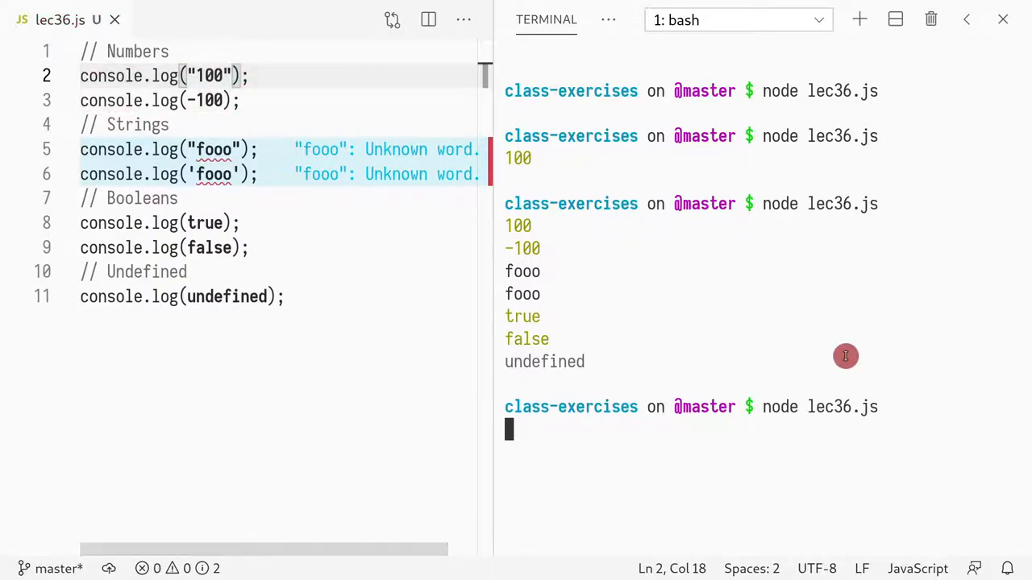
Remove the quotes so line 2 logs the number 100 again, then rerun node lec36.js.
click(224, 100)
key(Up)
key(Right)
key(Right)
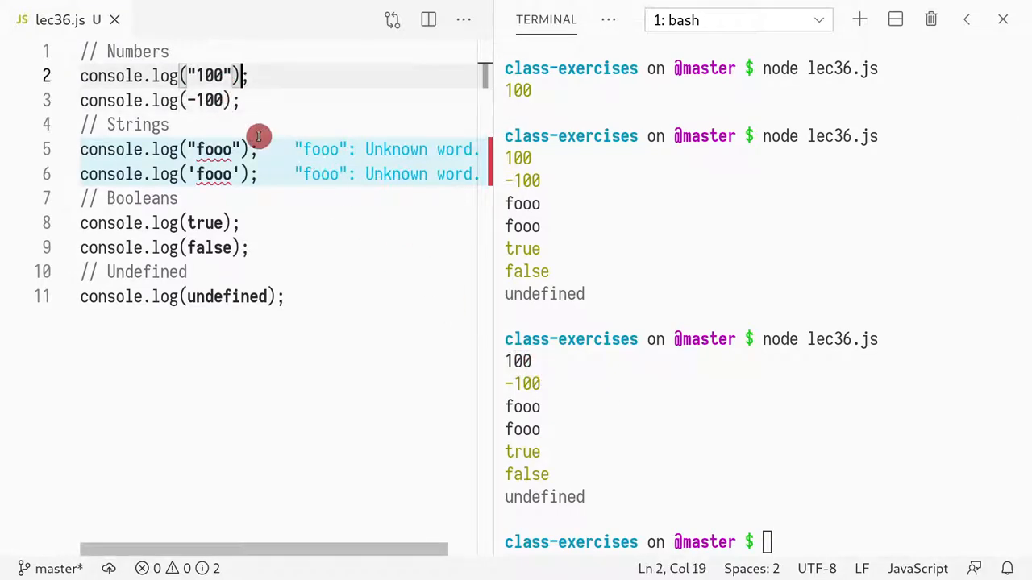
key(Left)
key(Left)
key(Left)
key(Left)
key(BackSpace)
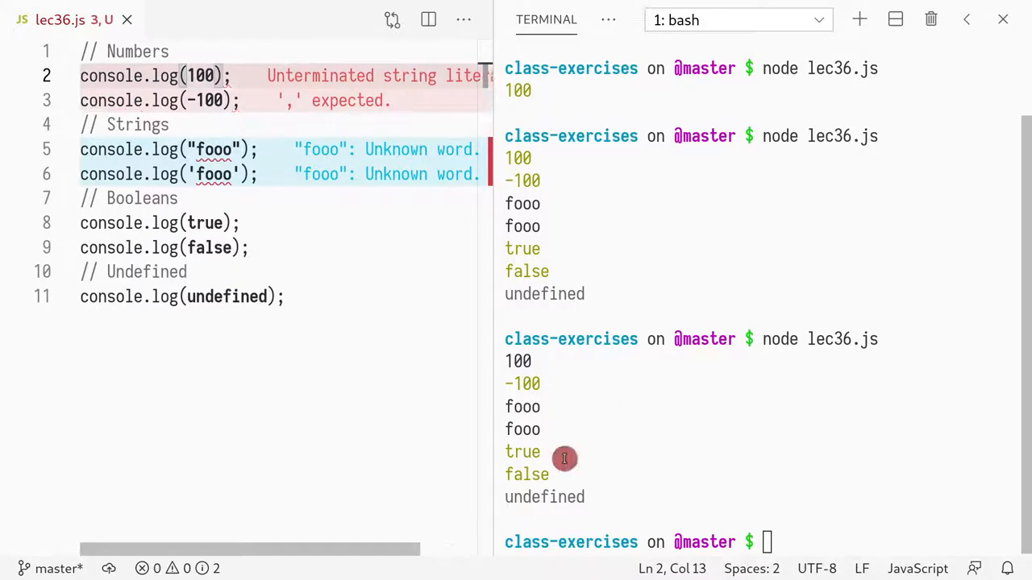
key(Right)
key(Right)
key(Right)
key(BackSpace)
key(Left)
key(Left)
key(Left)
click(535, 478)
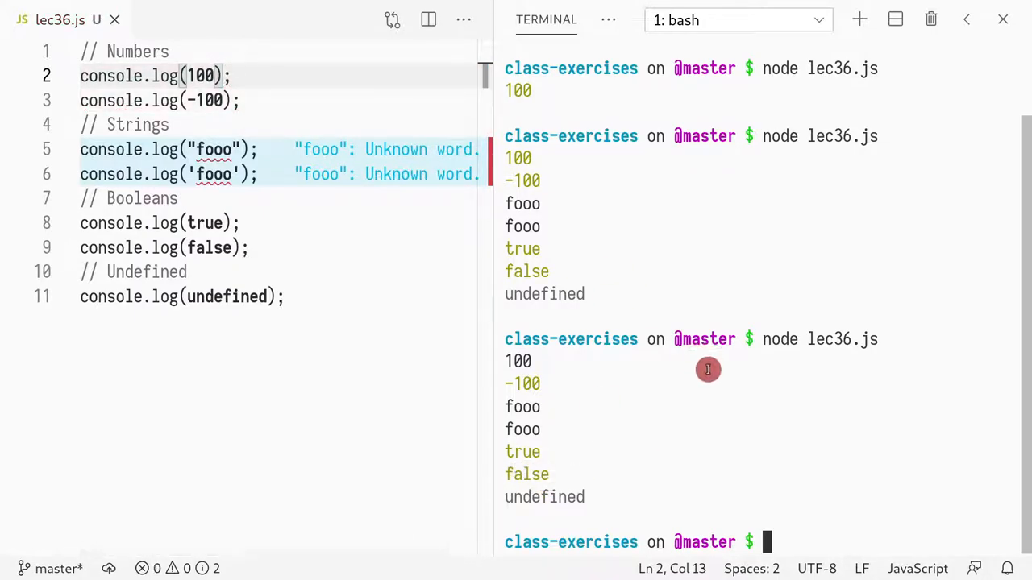
key(Up)
key(Return)
click(188, 175)
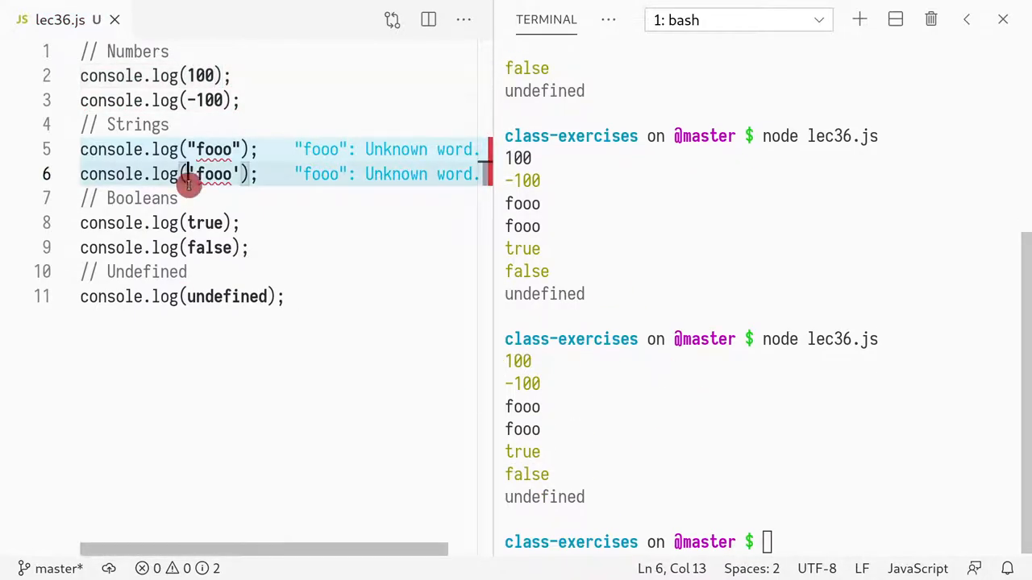
click(746, 276)
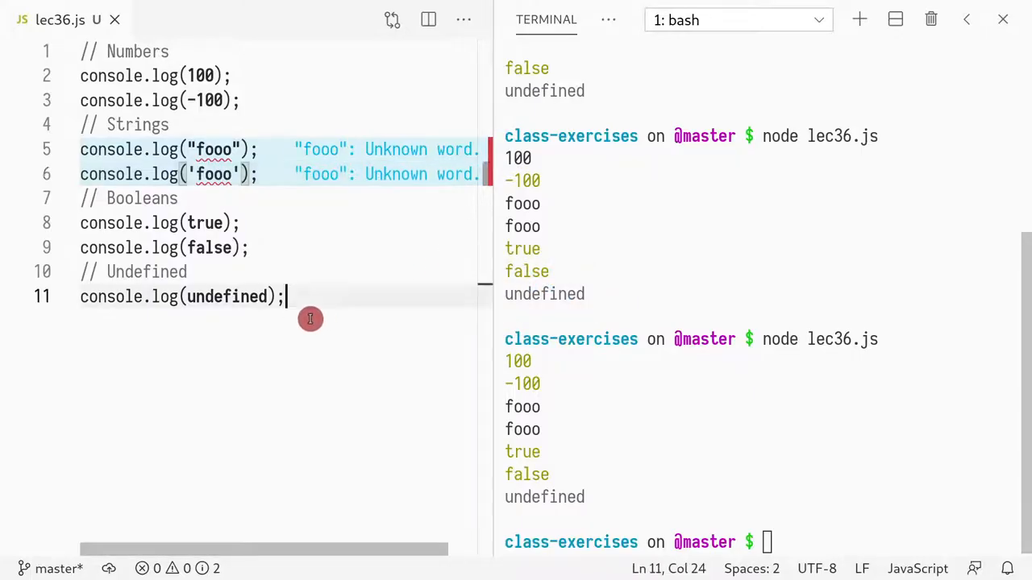
drag(329, 301, 22, 38)
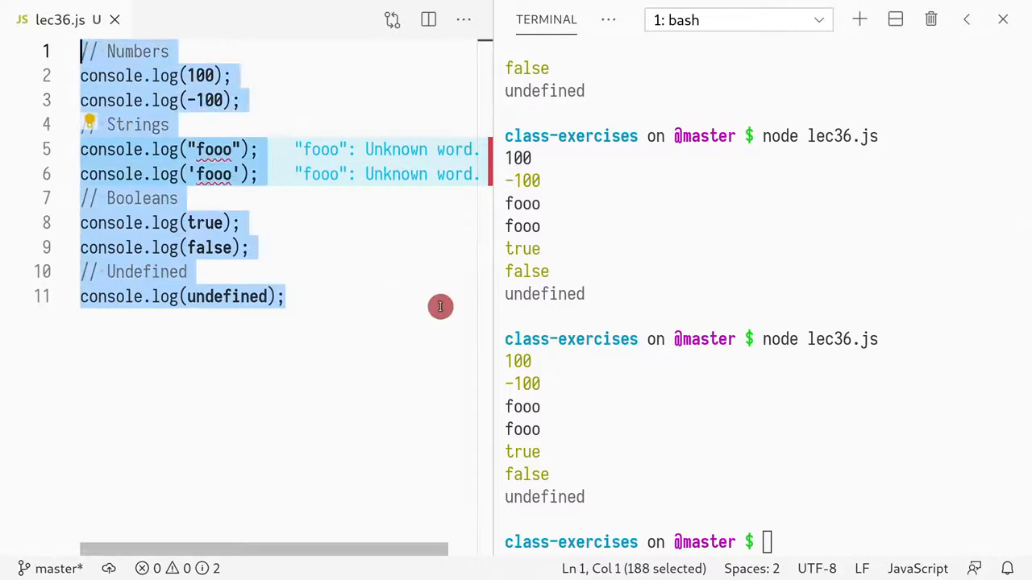
Comment out all earlier example lines and add var x = {}; on line 13.
key(ctrl+slash)
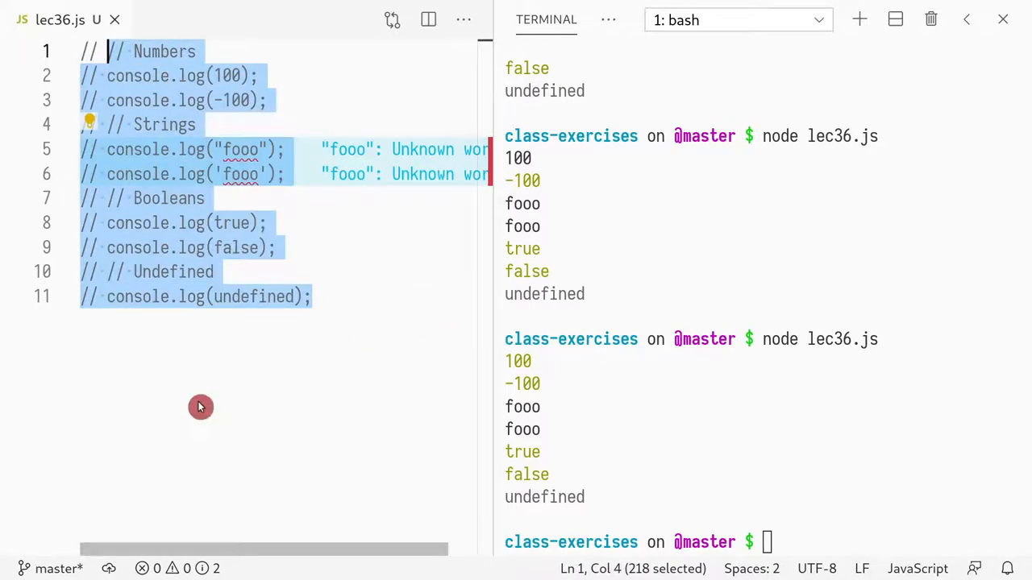
click(165, 393)
key(Return)
key(Return)
text({})
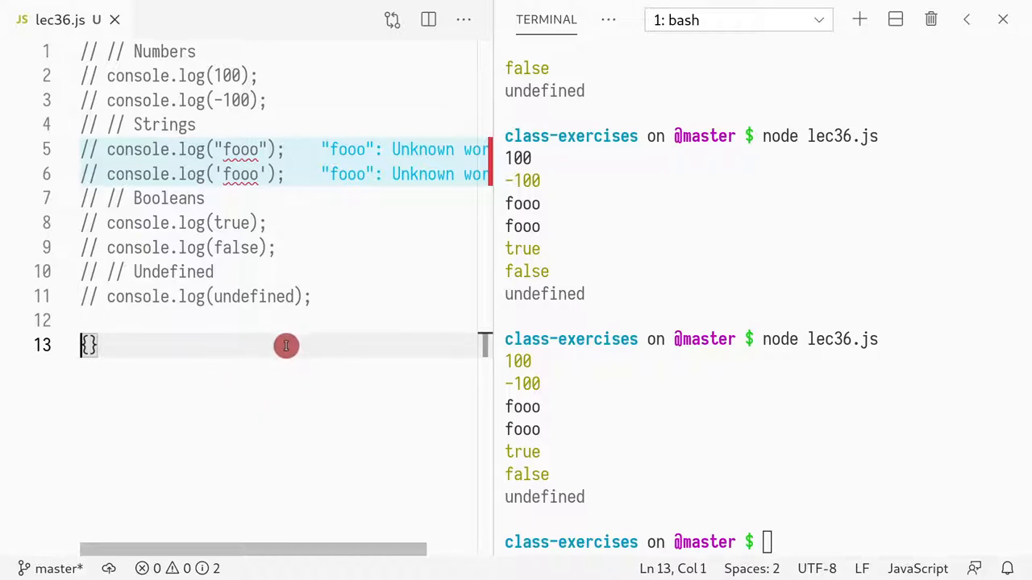
key(shift+End)
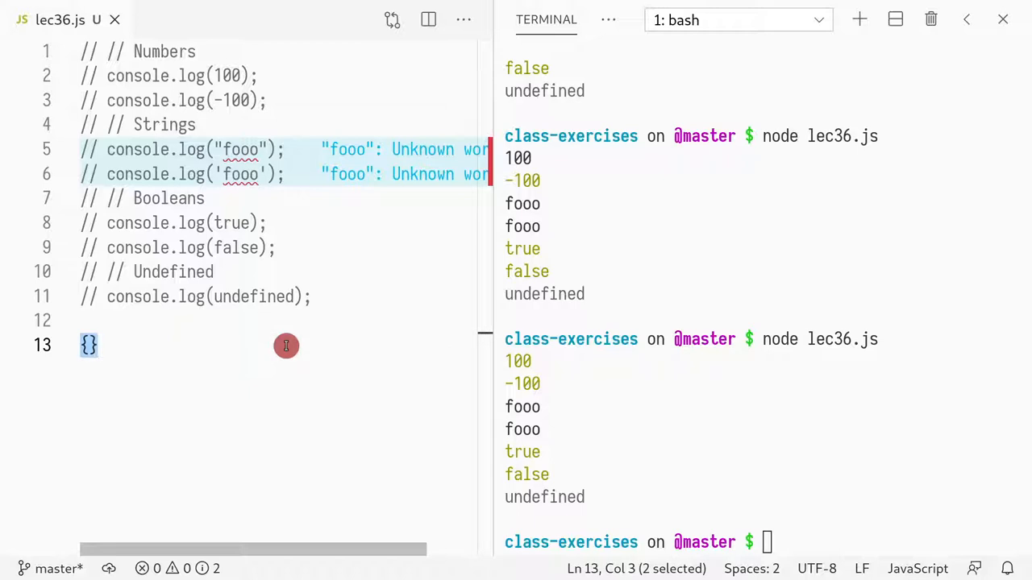
key(Left)
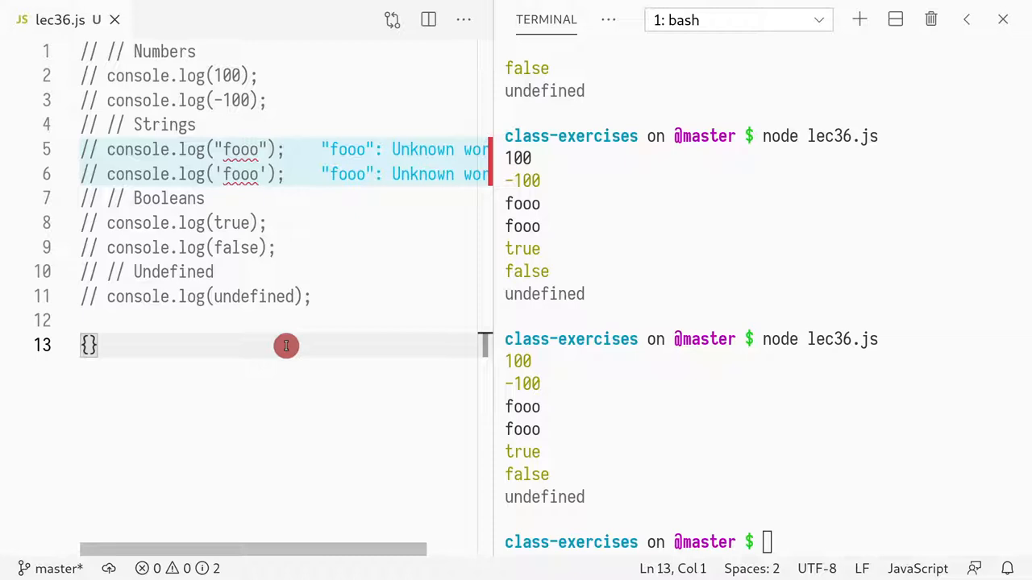
text(var )
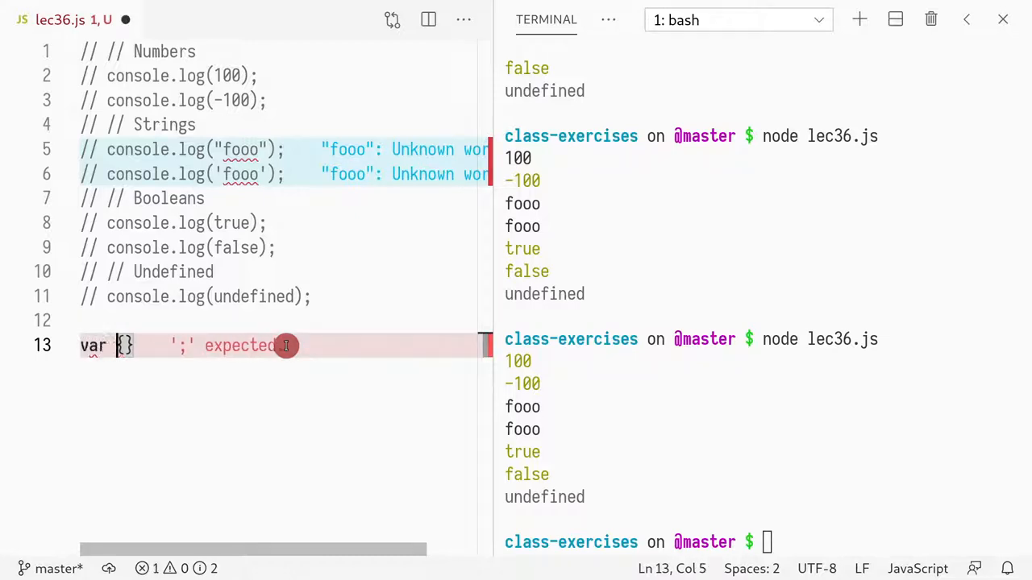
text(x =)
key(End)
text(;)
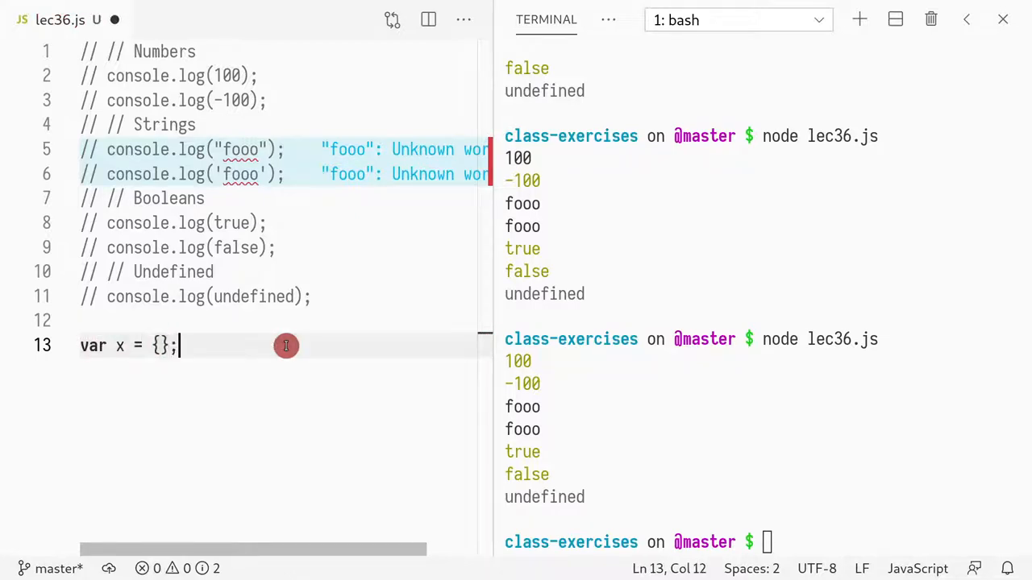
key(BackSpace)
text(;)
Add console.log(x); on line 14, save, clear the terminal and run node to print {}.
key(Return)
text(pri;)
key(Left)
key(Left)
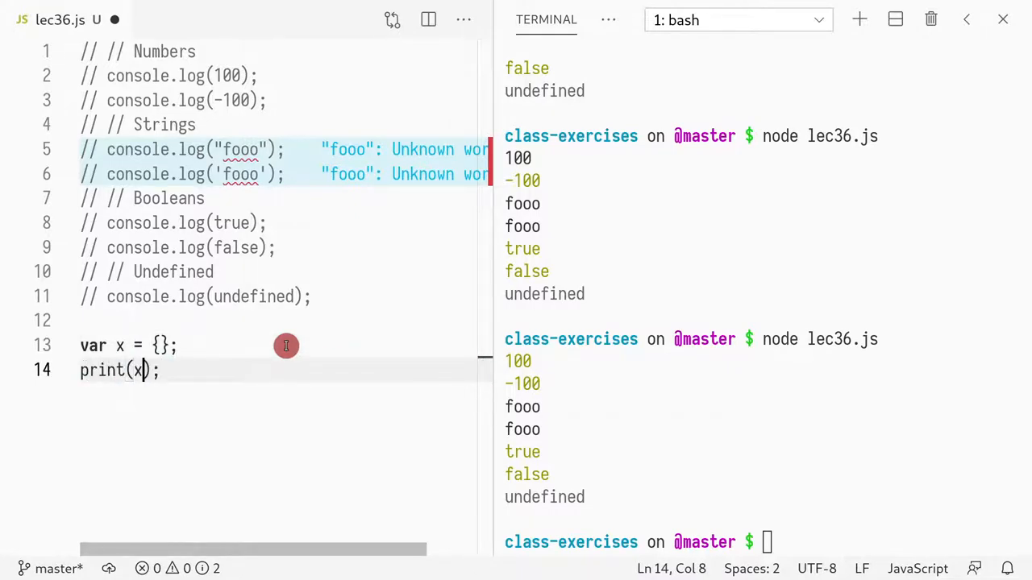
key(Home)
key(ctrl+Delete)
text(console.l)
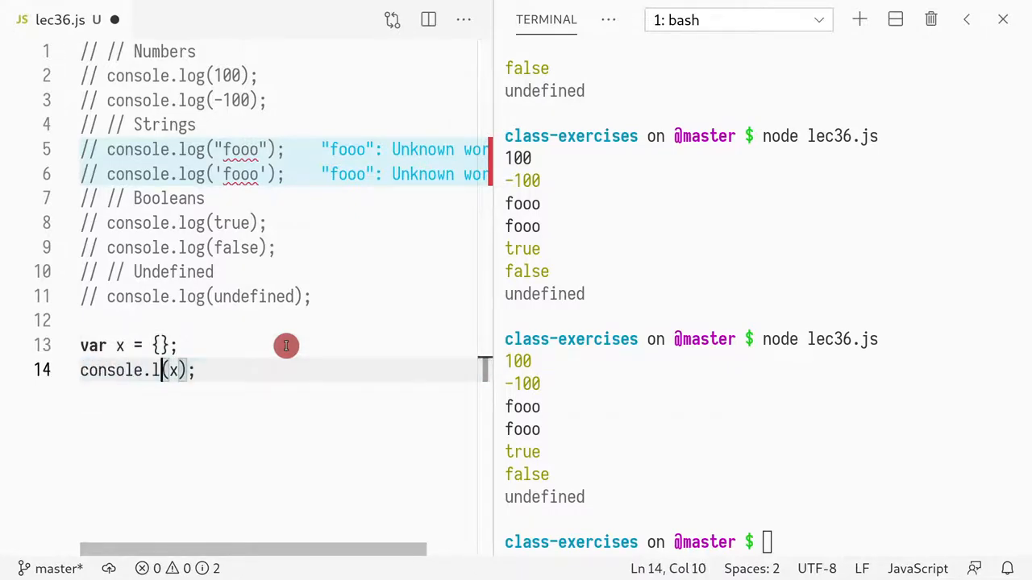
text(og)
key(ctrl+s)
click(693, 370)
key(ctrl+l)
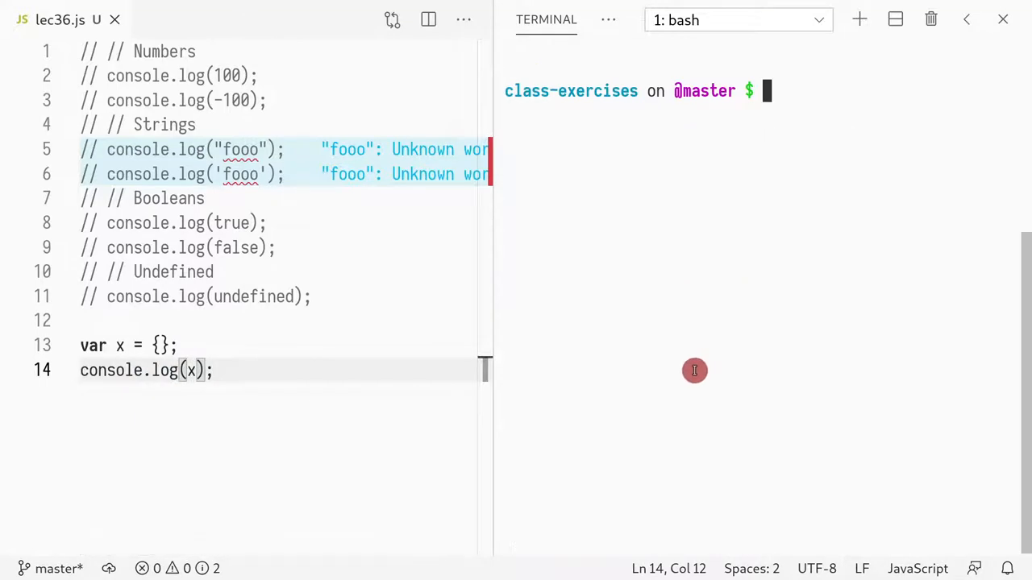
key(Up)
key(Return)
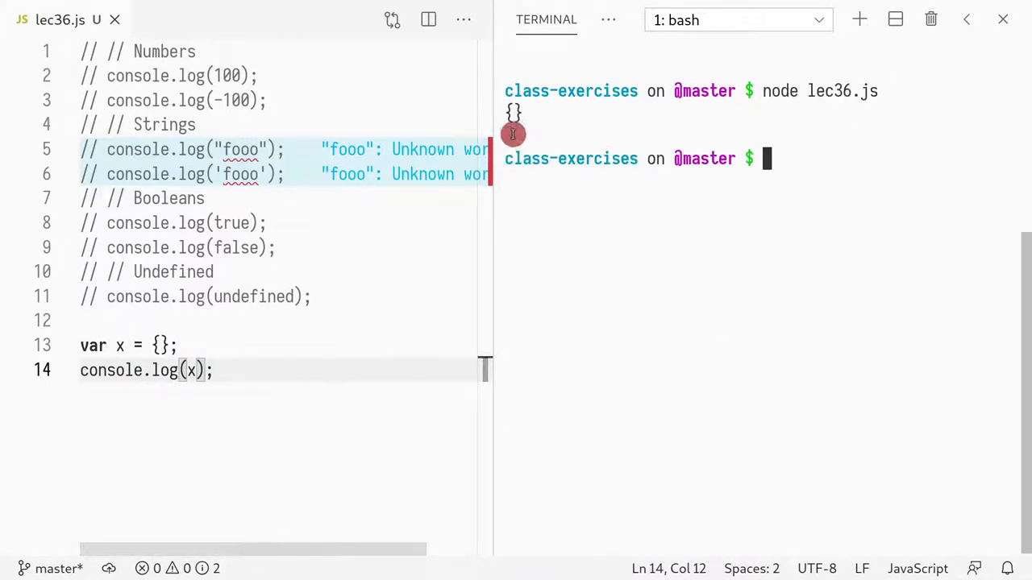
Highlight the empty braces on line 13 and bring the browser slide deck forward.
click(171, 345)
key(alt+Tab)
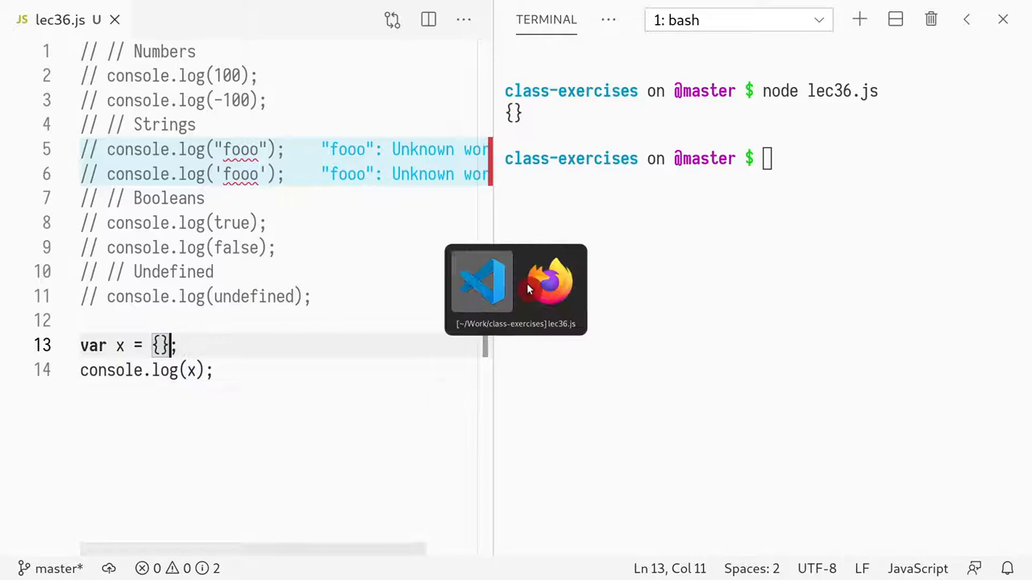
key(alt+Tab)
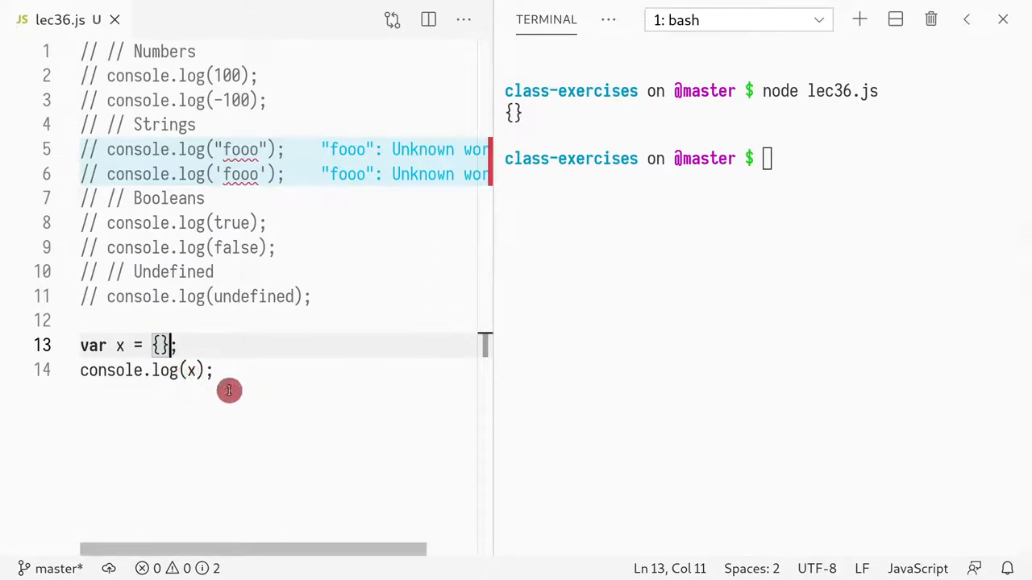
key(shift+Left)
key(shift+Left)
key(shift+Left)
key(shift+Right)
key(alt+Tab)
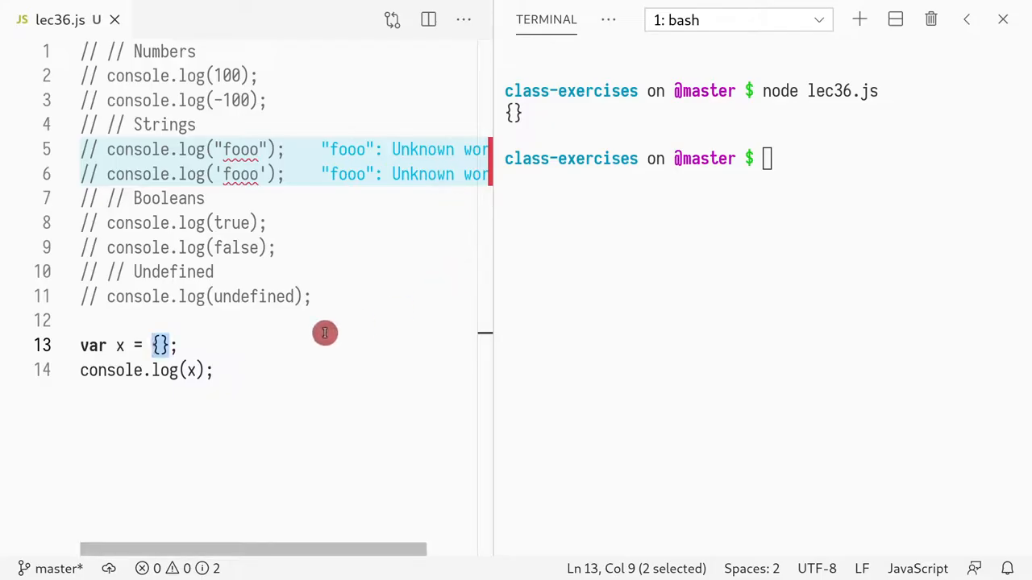
Fill x with first: "John" and last: "Smith" on line 13 and save.
click(162, 345)
text(")
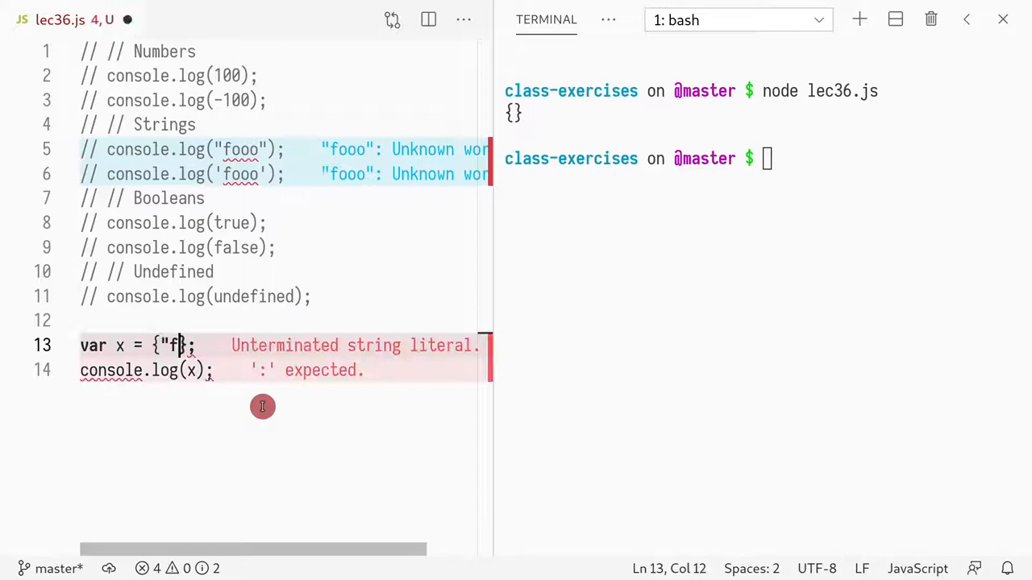
text(first")
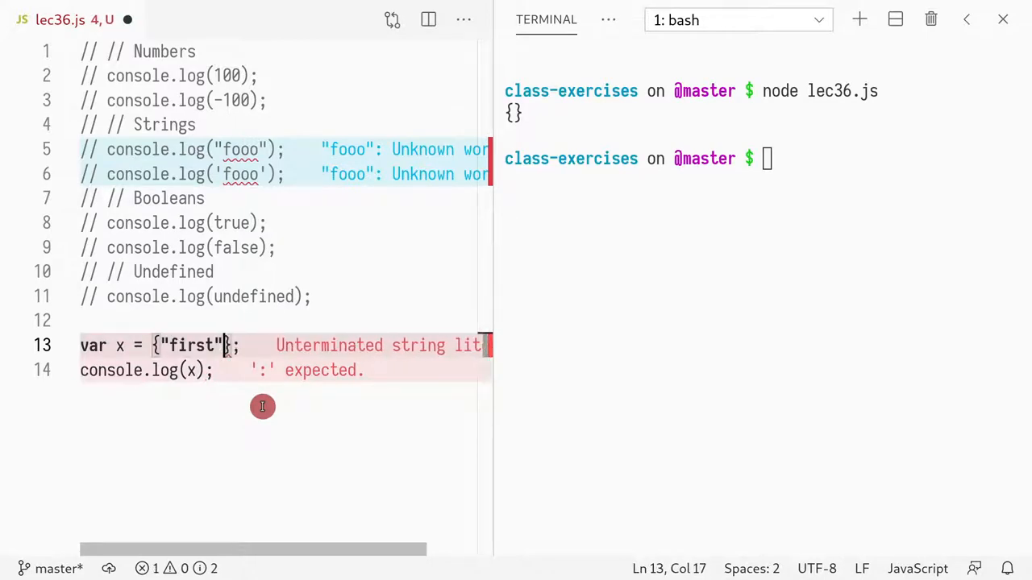
text(: )
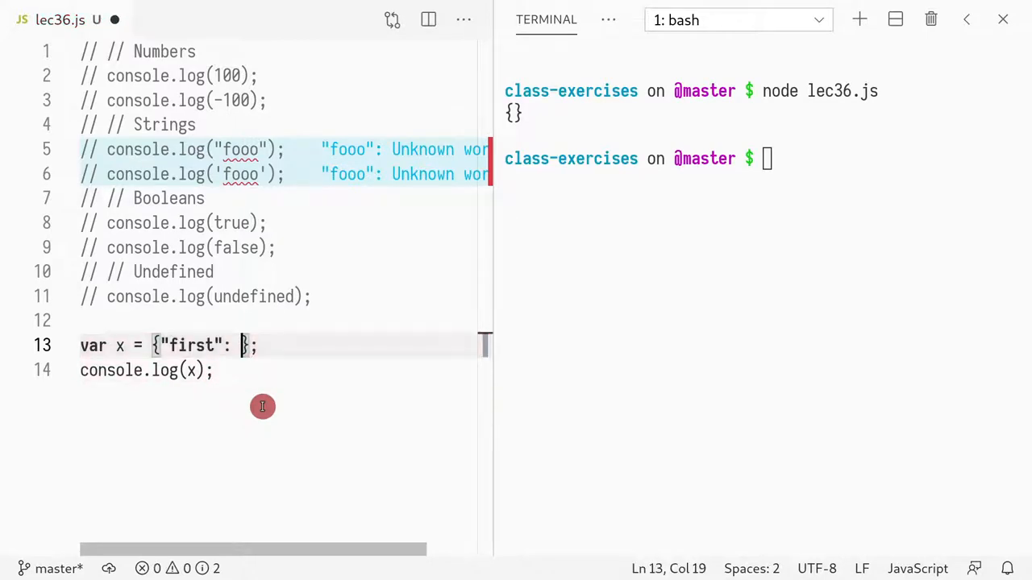
text("John",)
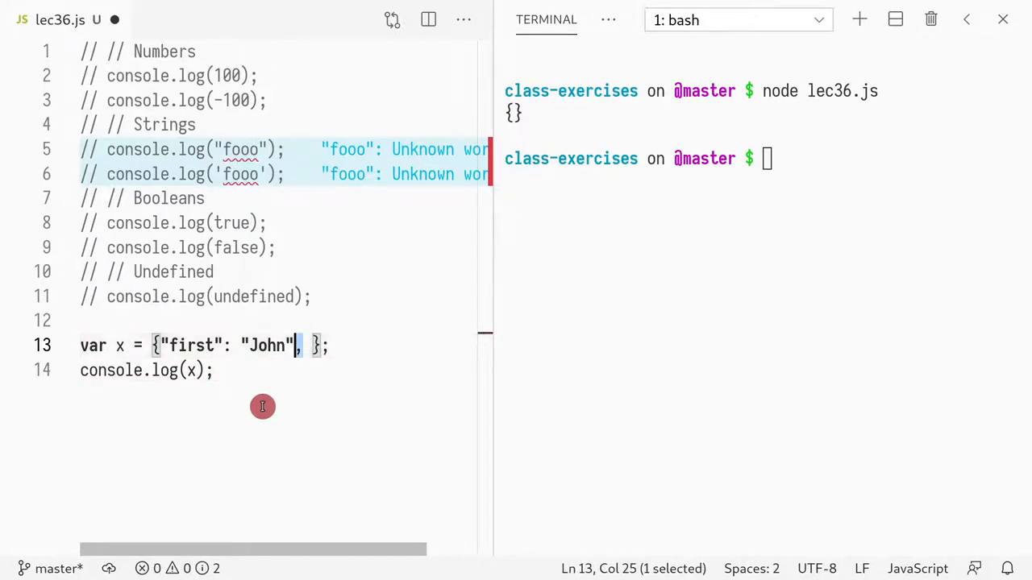
key(Right)
key(Right)
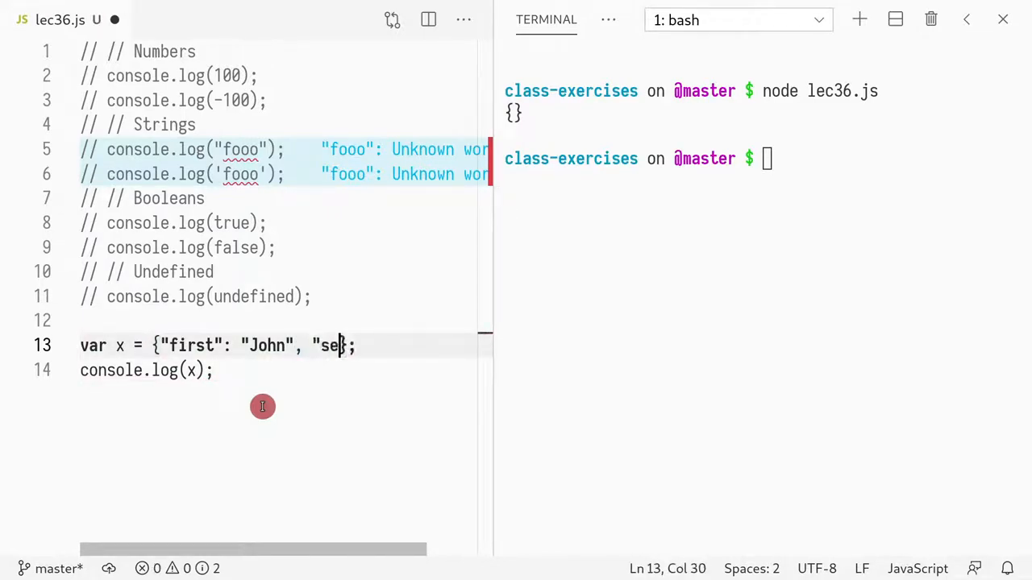
text(t":)
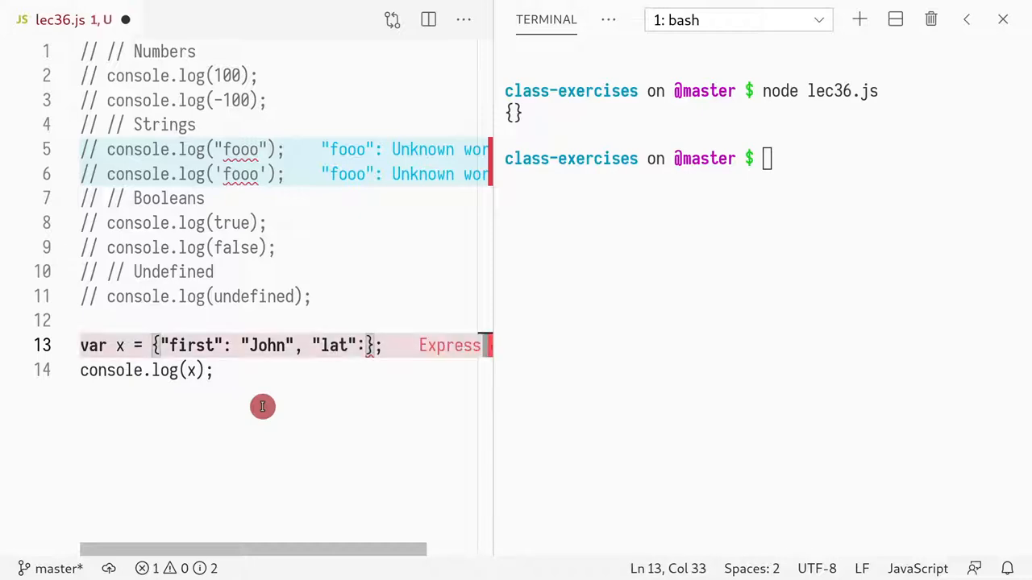
key(Right)
text(s)
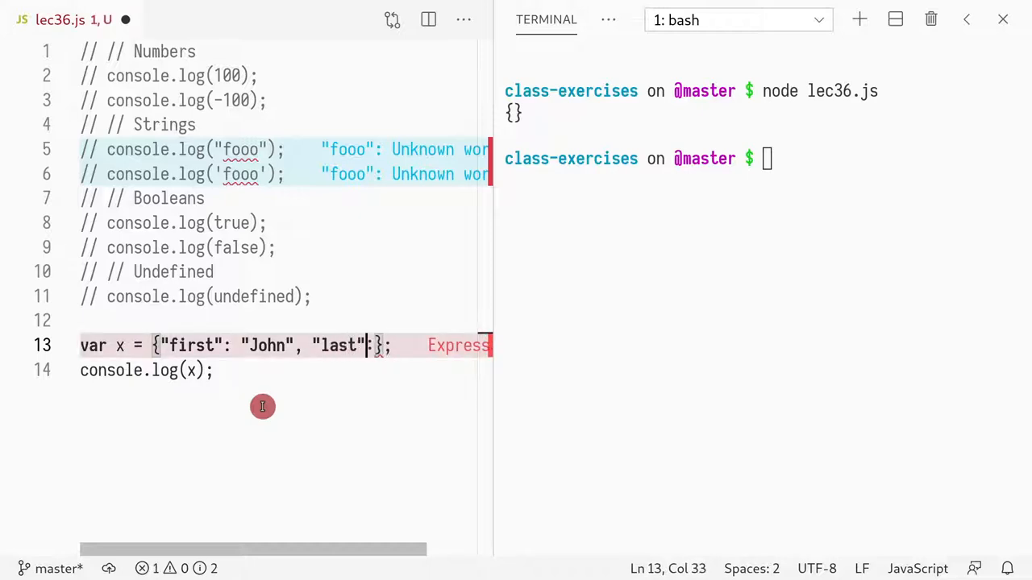
key(Right)
text("Smith)
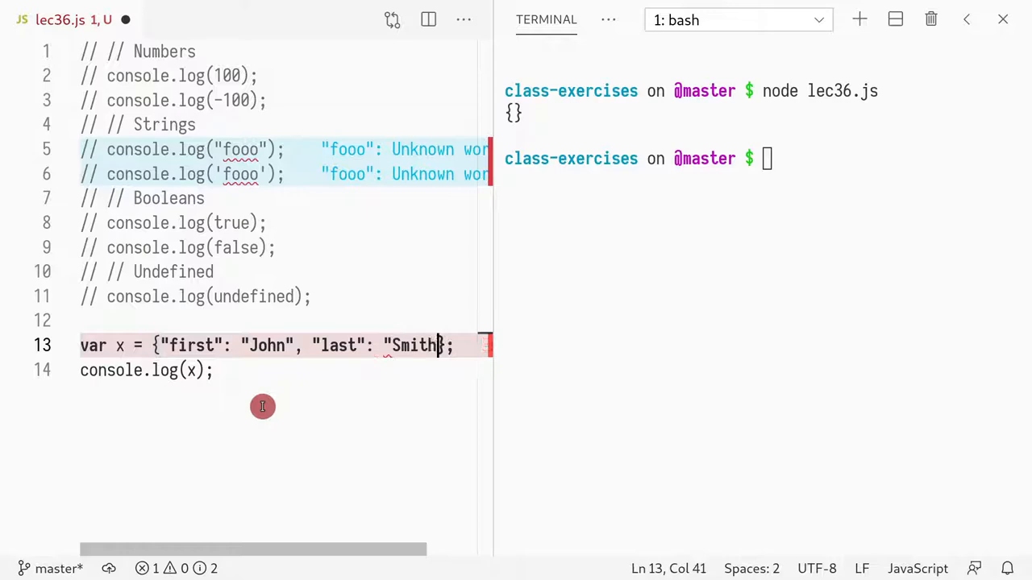
text(")
key(Down)
key(ctrl+s)
Rerun node lec36.js and highlight the printed { first: 'John', last: 'Smith' } object.
click(679, 347)
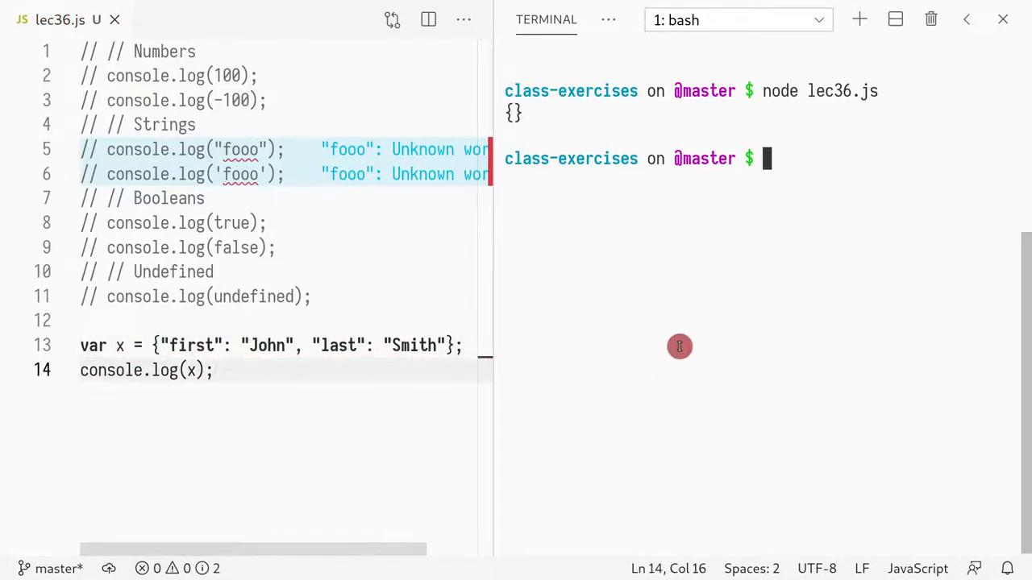
key(Up)
key(Return)
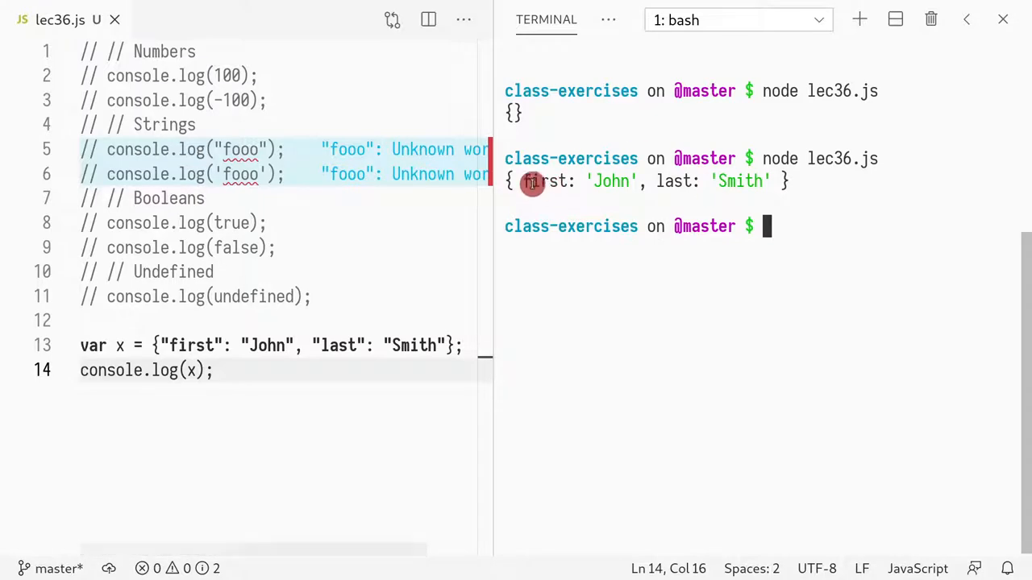
drag(532, 183, 792, 184)
click(793, 184)
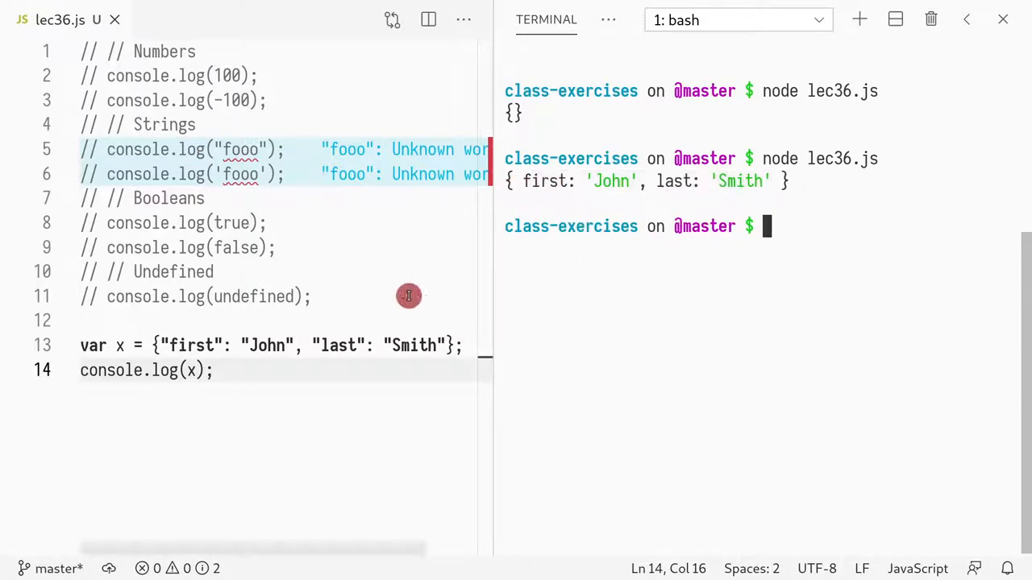
Change John to Jane and Smith to Doe, save, and rerun to print the new names.
double_click(258, 345)
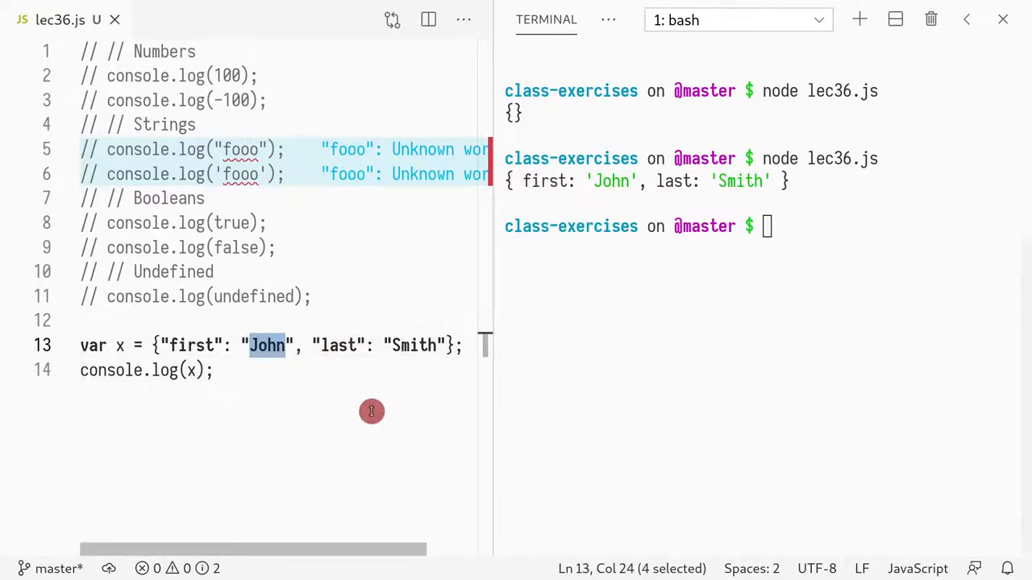
text(Jane)
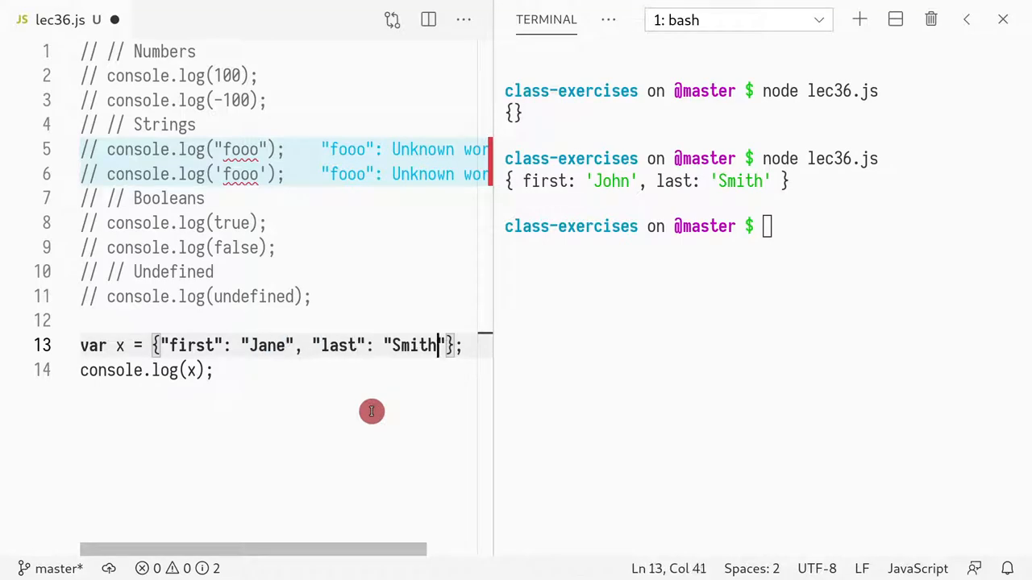
key(BackSpace)
key(BackSpace)
key(BackSpace)
text(Doe)
key(ctrl+s)
click(737, 139)
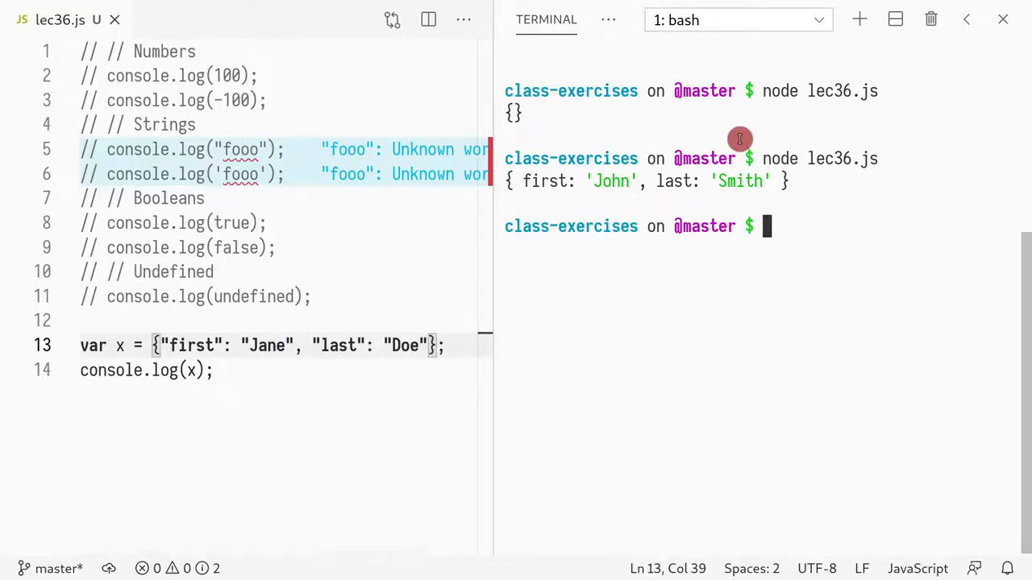
key(Up)
key(Return)
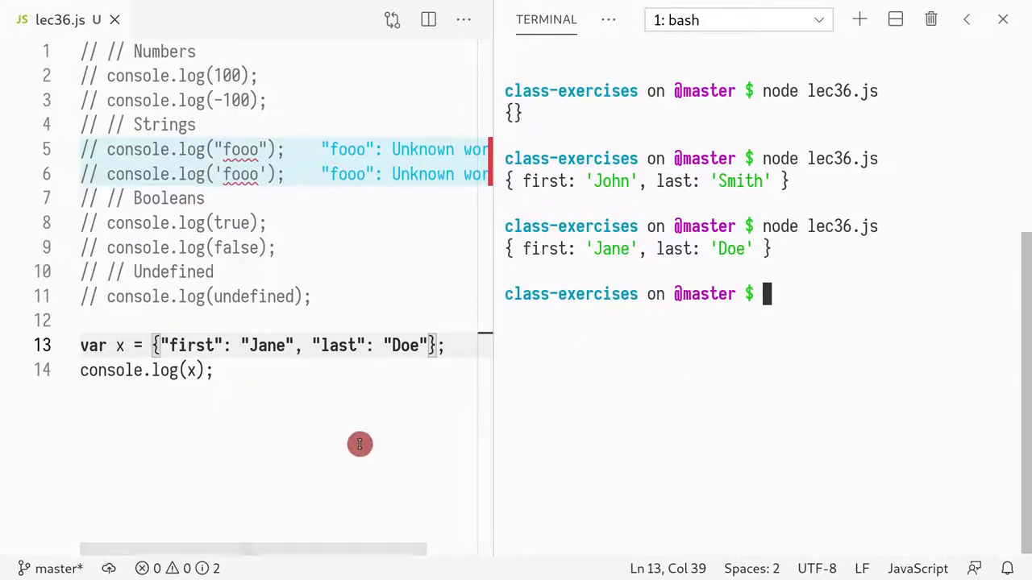
Replace the "Jane" value with the number 10 and rerun, printing { first: 10, last: 'Doe' }.
click(392, 395)
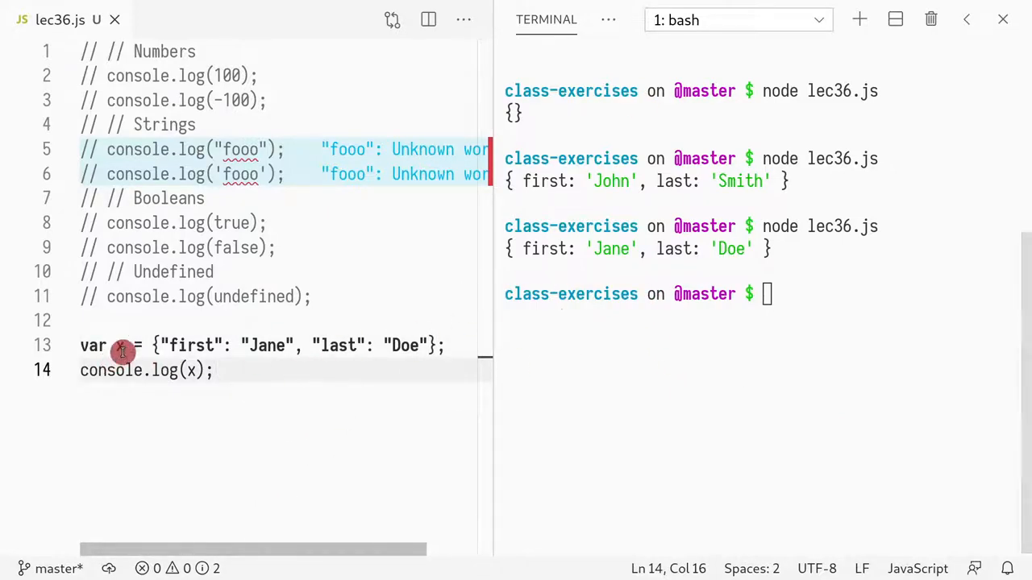
drag(160, 345, 225, 345)
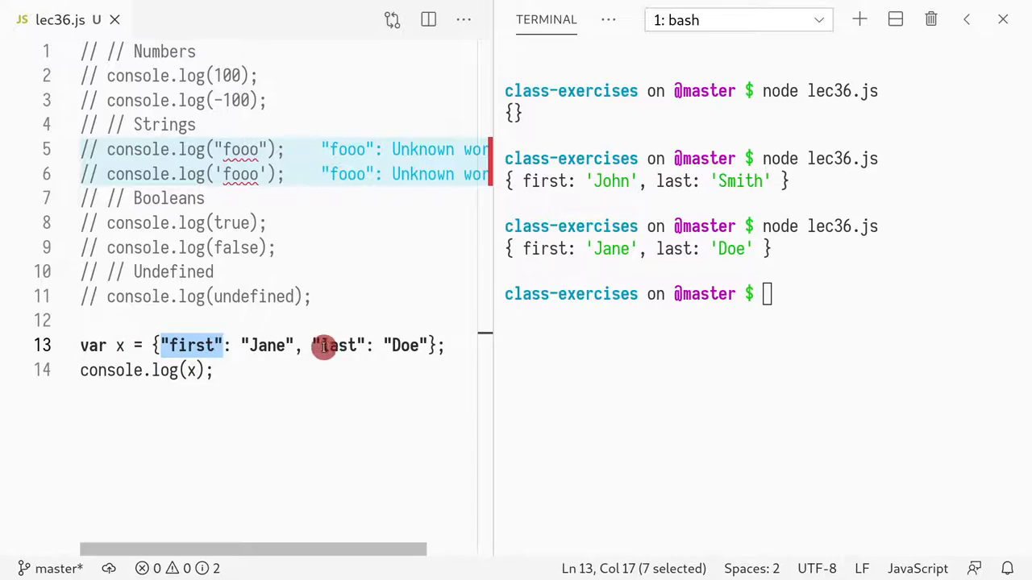
drag(313, 344, 375, 345)
drag(234, 345, 294, 344)
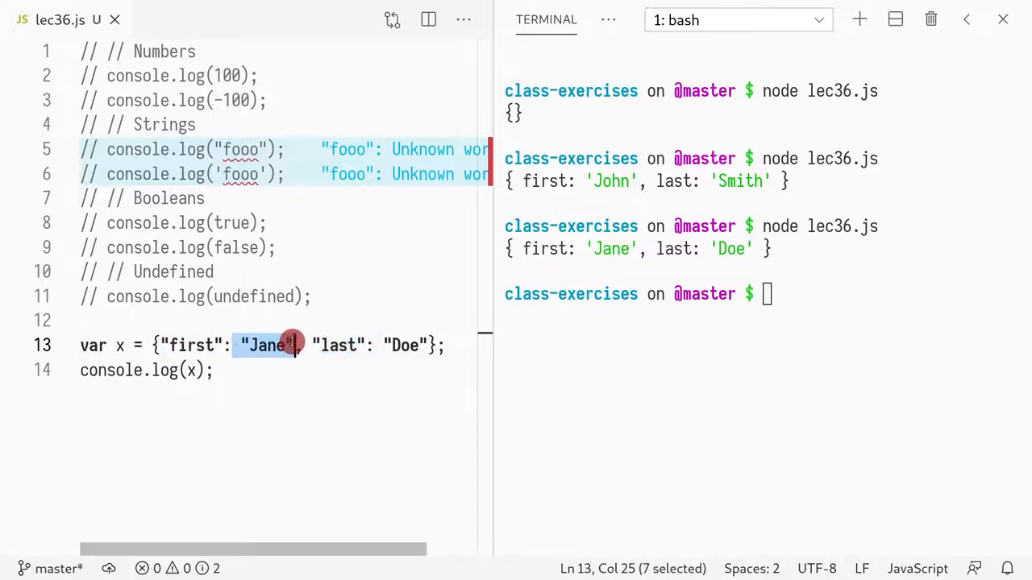
text(10)
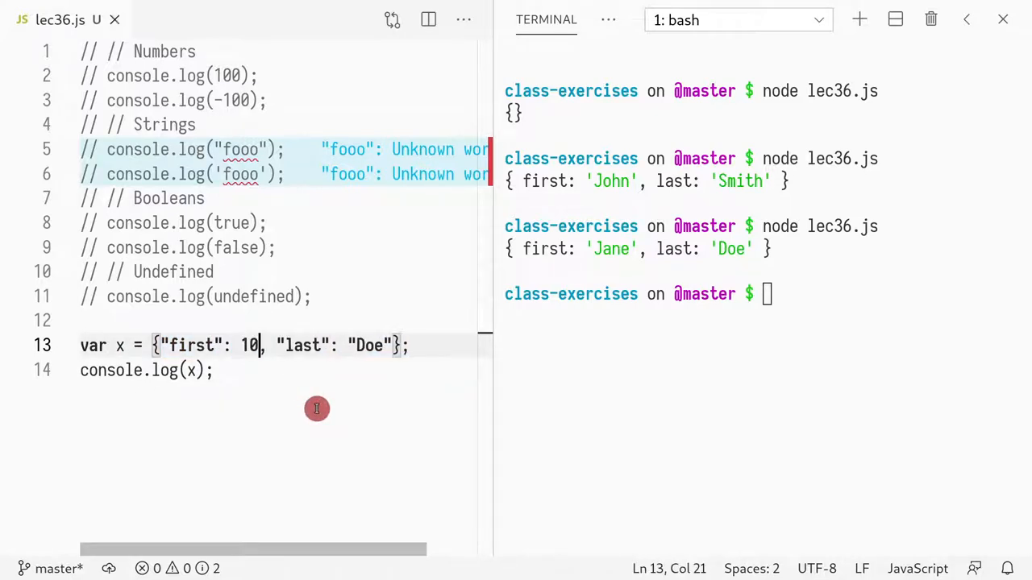
click(932, 348)
key(Up)
key(Return)
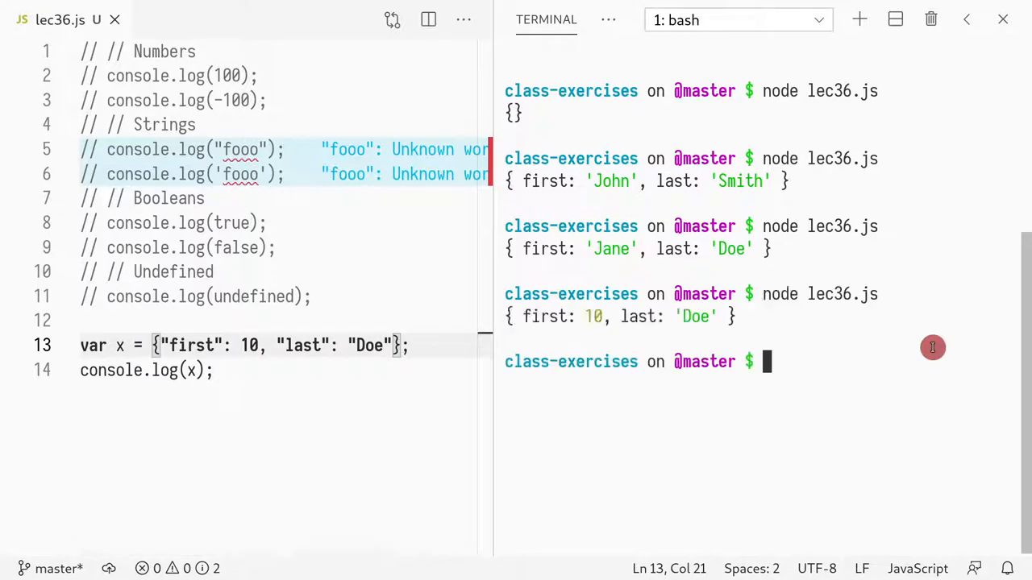
click(193, 345)
Replace the "first" key with the number 10, rerun, and highlight the key printed as '10'.
key(Right)
key(Right)
key(Right)
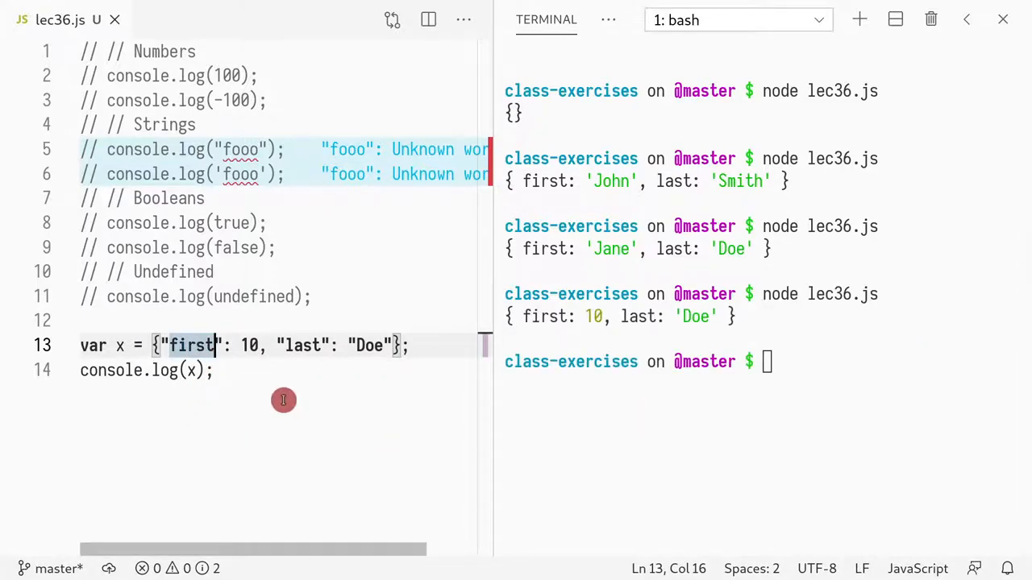
key(shift+Left)
key(shift+Left)
key(shift+Left)
key(shift+Left)
key(BackSpace)
key(BackSpace)
text(10)
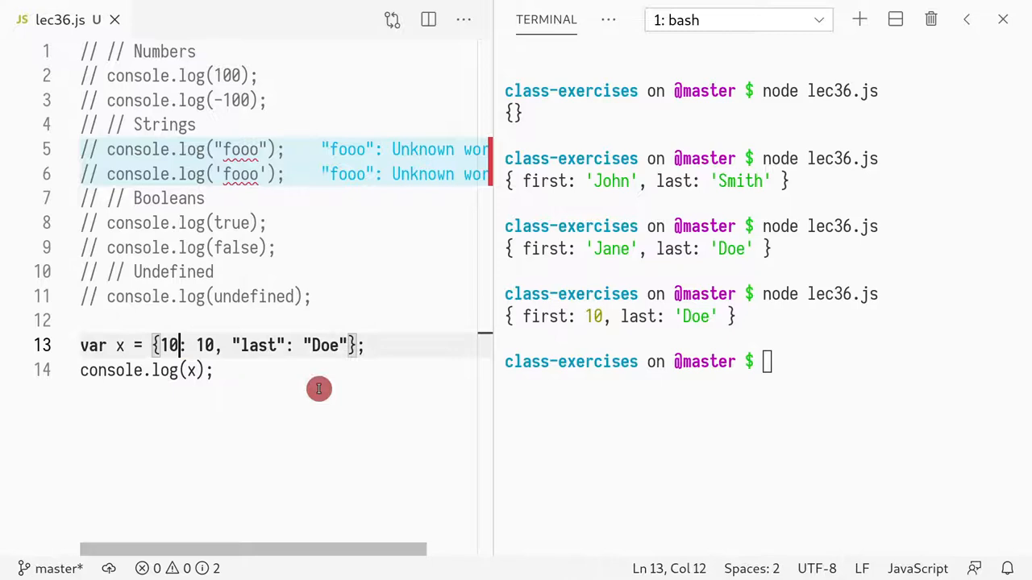
click(592, 385)
key(Up)
key(Return)
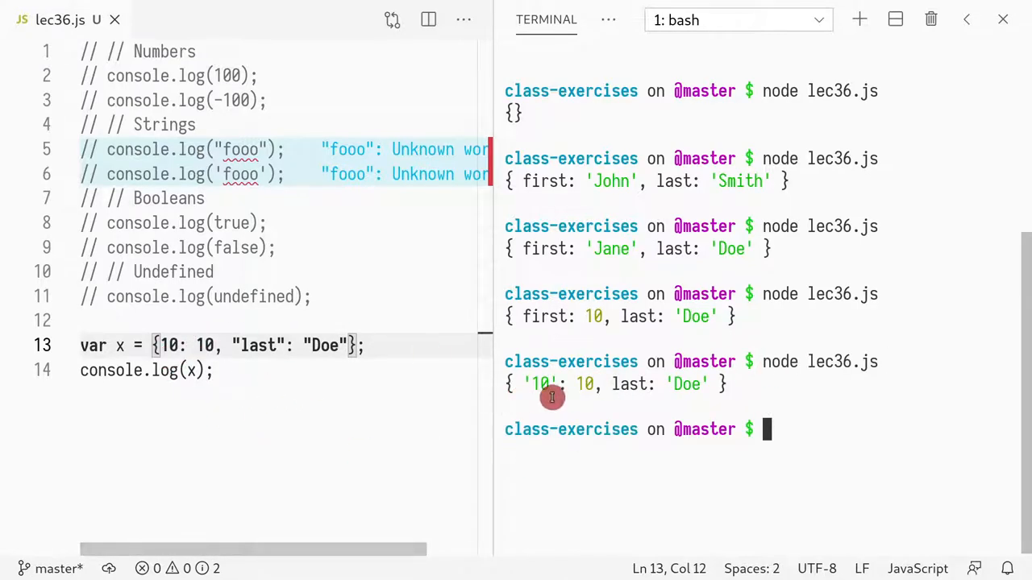
drag(526, 384, 550, 384)
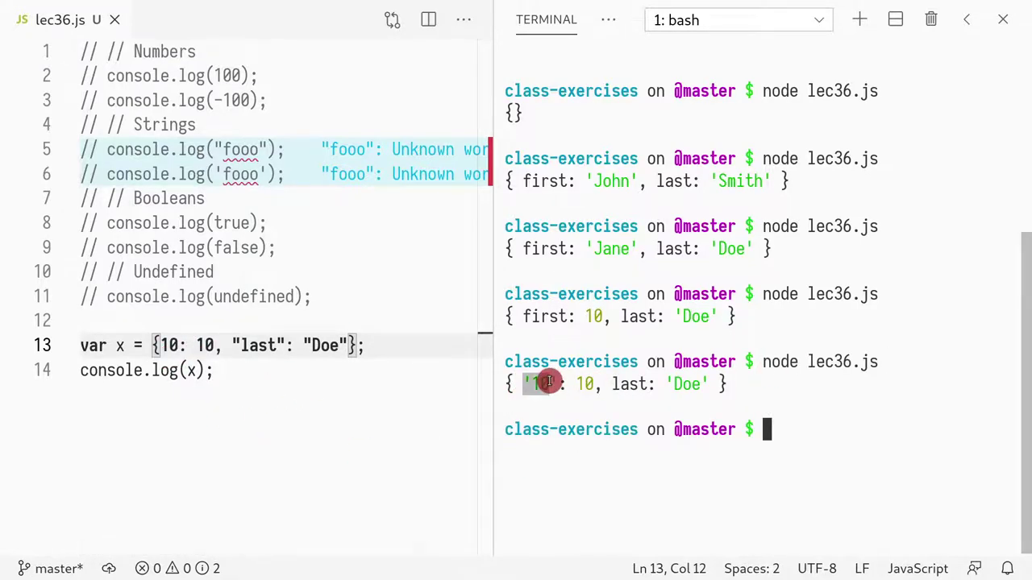
Select the numeric key 10, then move the caret to the end of the console.log(x) line.
click(170, 339)
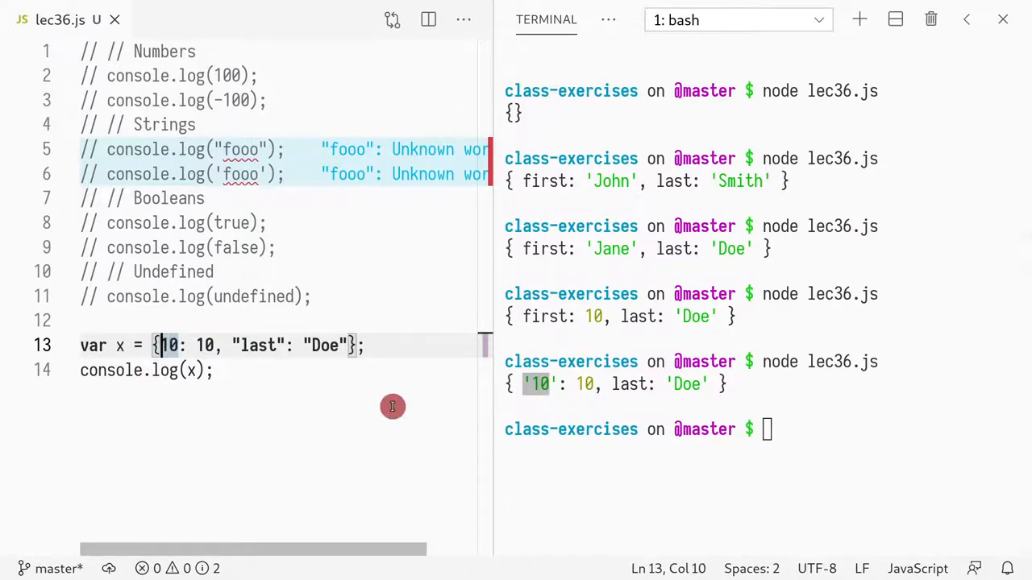
key(shift+Right)
key(shift+Right)
key(Down)
key(Up)
key(End)
key(Left)
key(Left)
key(Left)
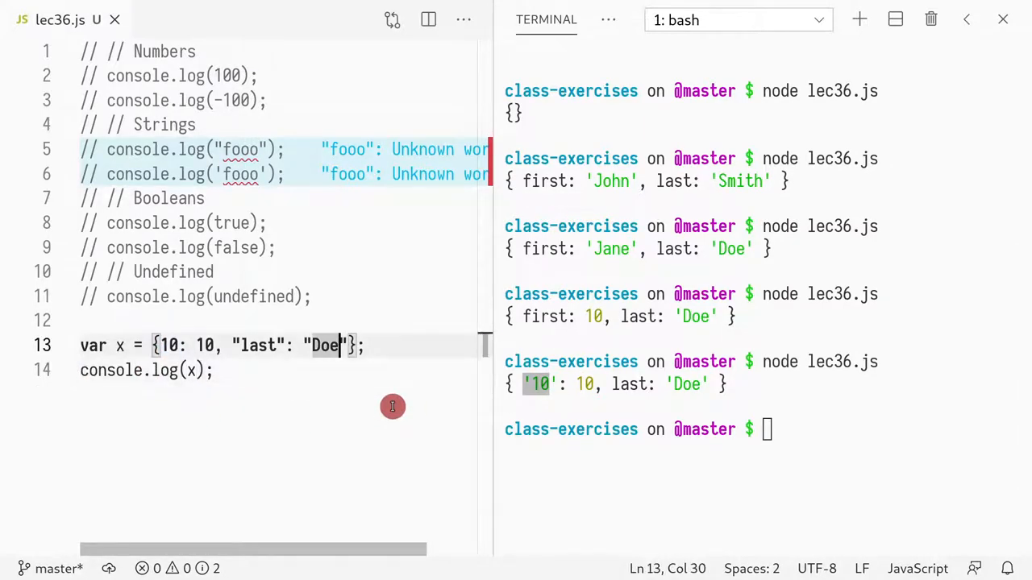
key(Right)
key(Right)
key(Down)
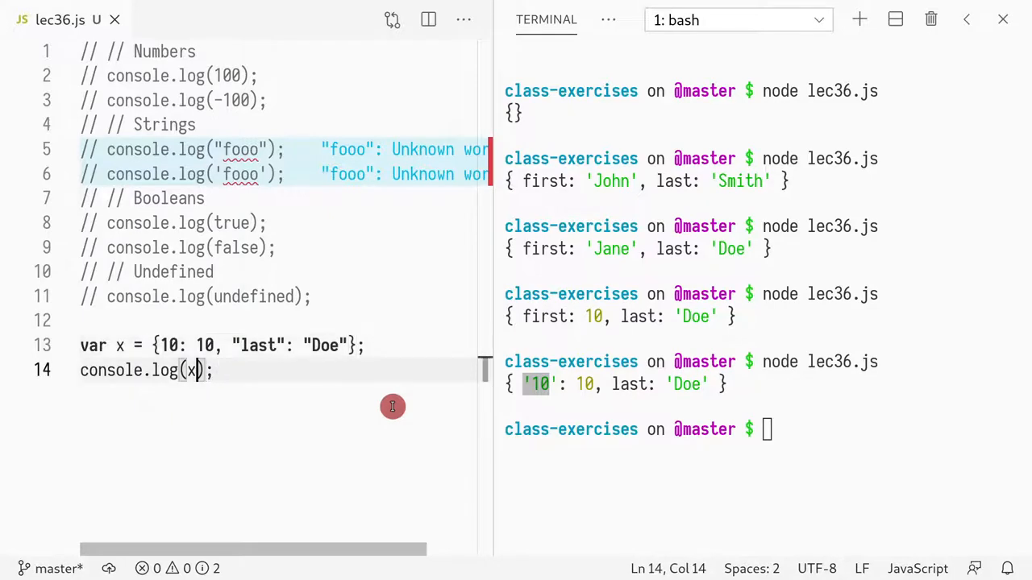
text(1-)
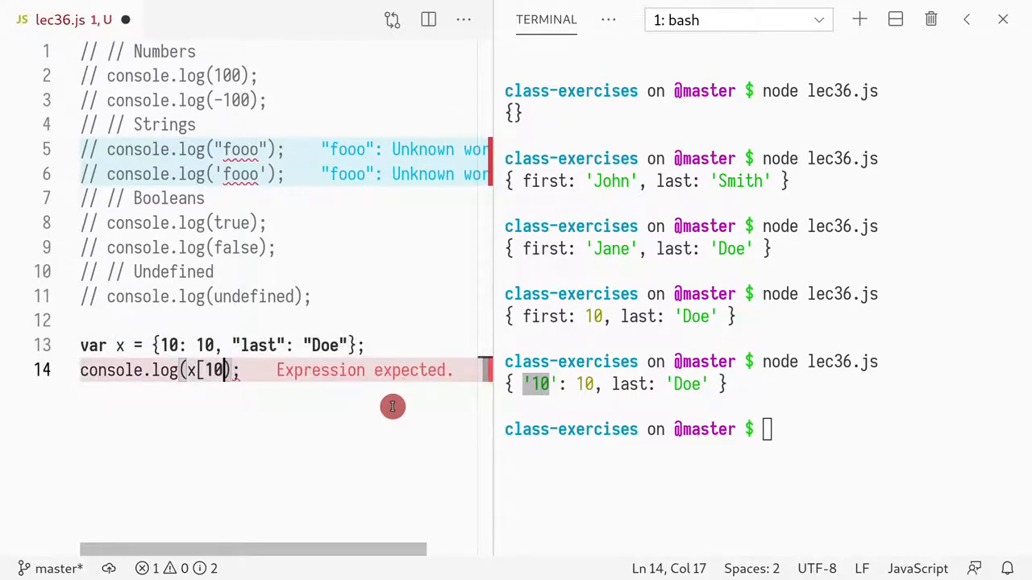
text(])
Save the file now logging x[10] and run node lec36.js to print its value.
key(ctrl+s)
click(707, 476)
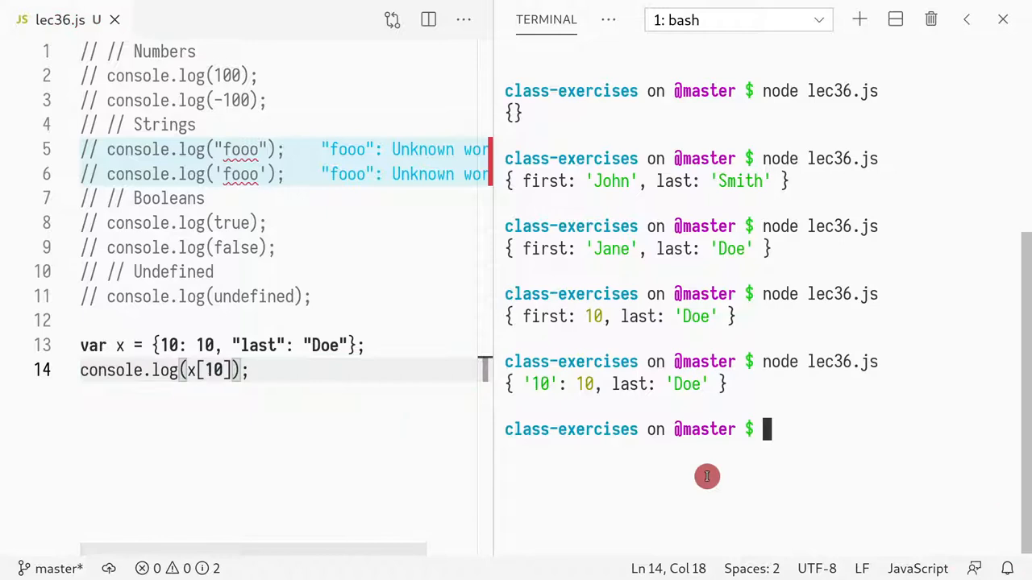
key(Up)
key(Return)
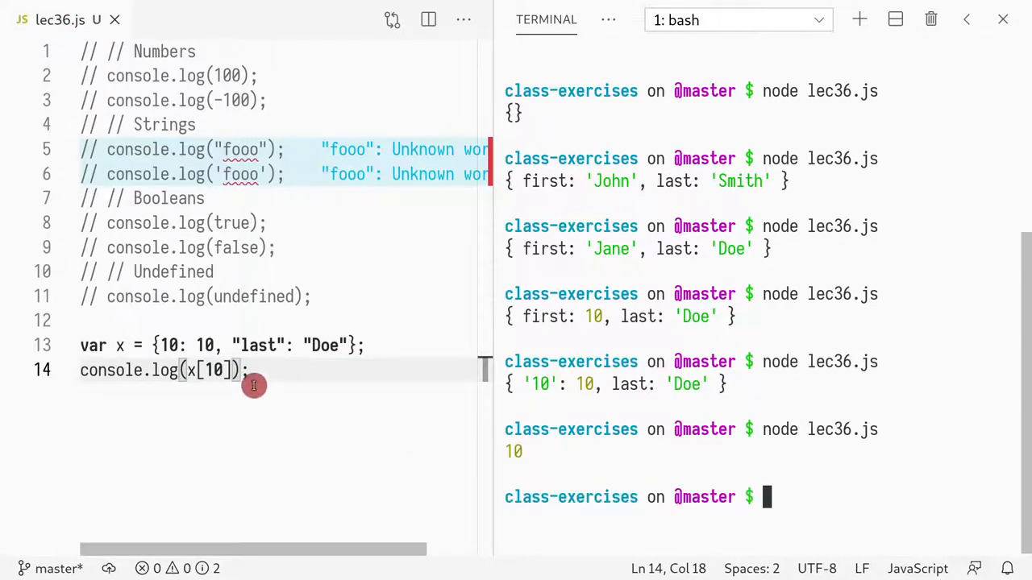
Add a "10": 100 entry to the object, save, and rerun so x[10] prints 100.
click(220, 373)
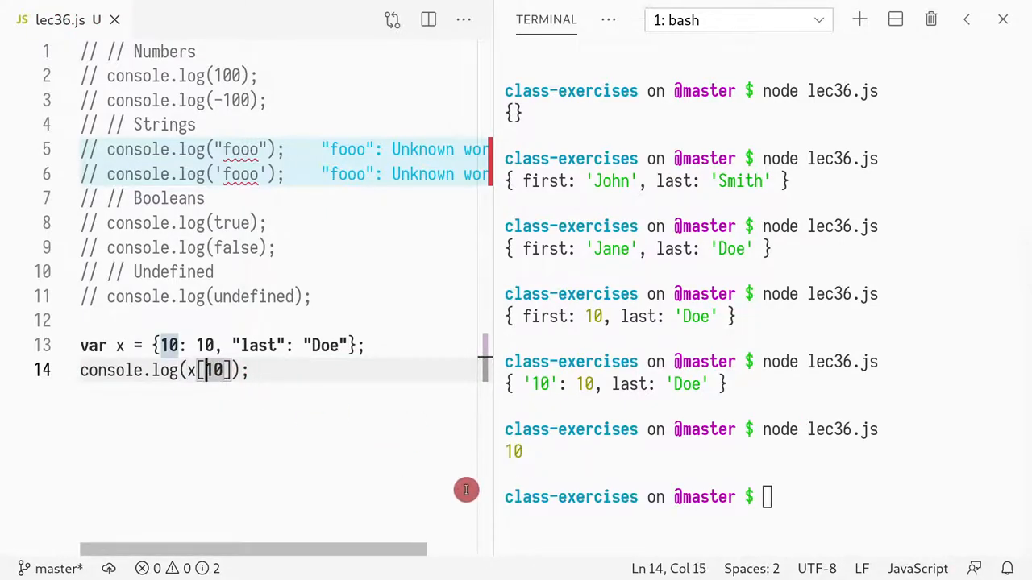
key(Up)
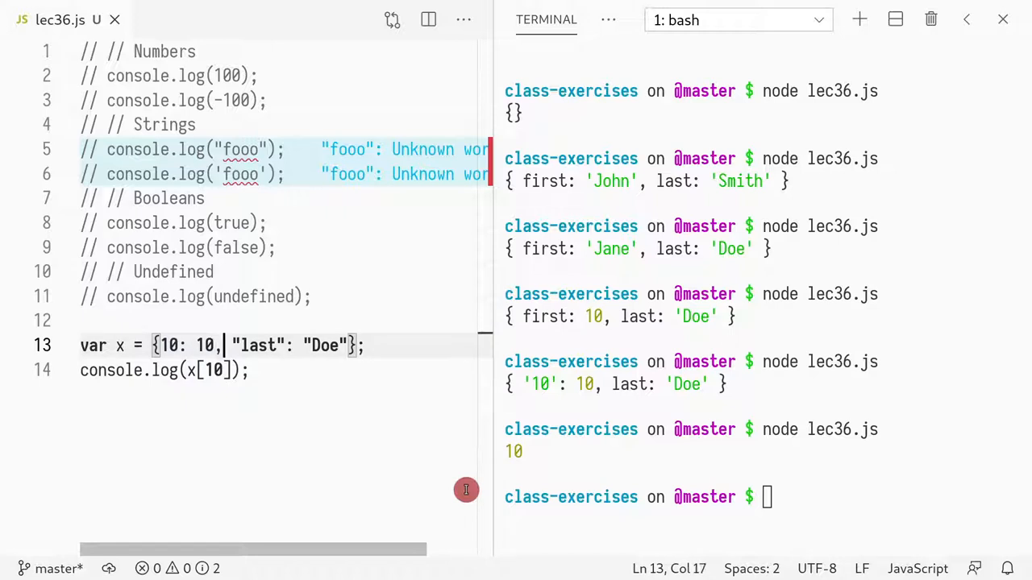
text("10")
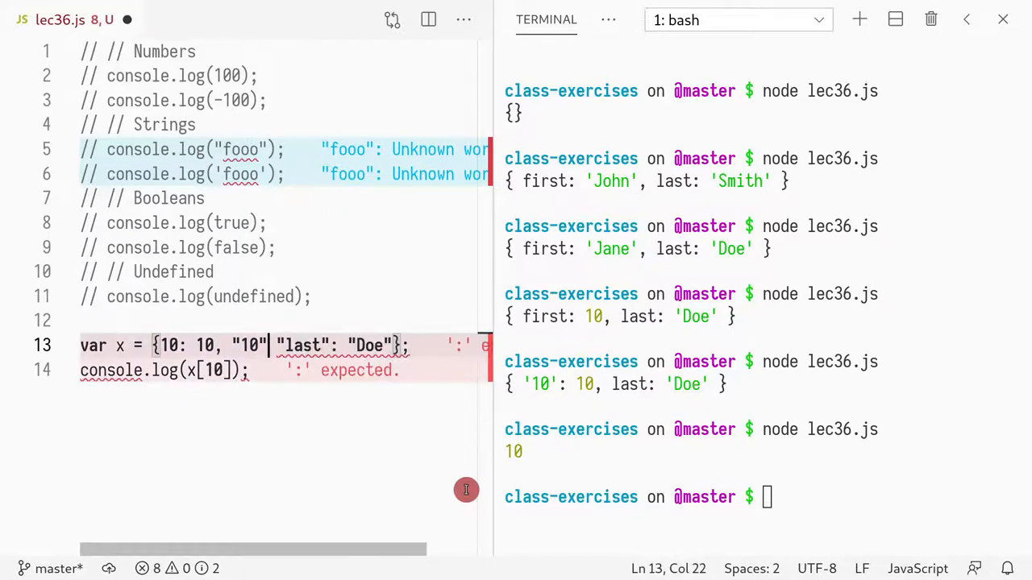
text(: 10)
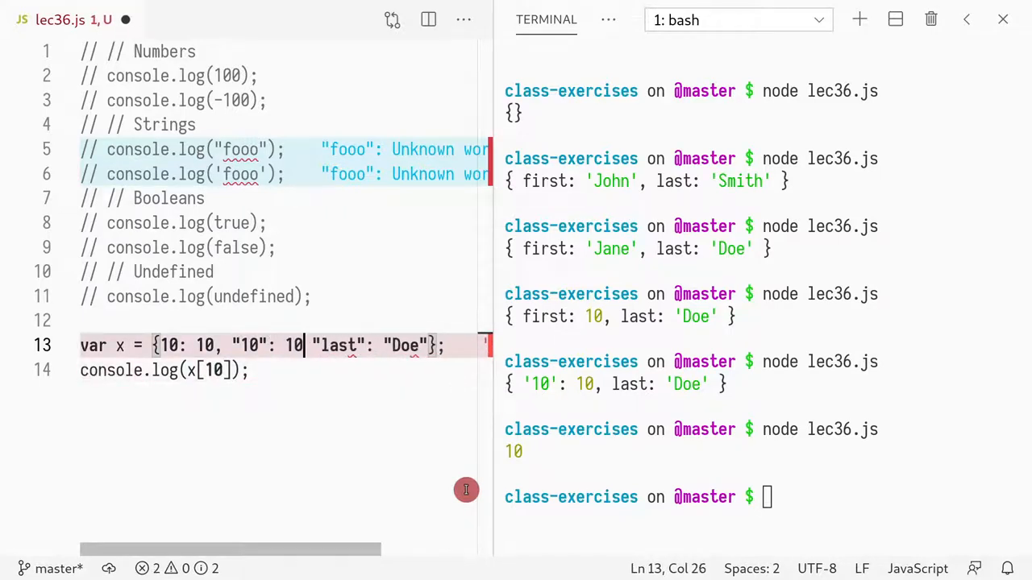
text(0,)
key(ctrl+s)
click(787, 410)
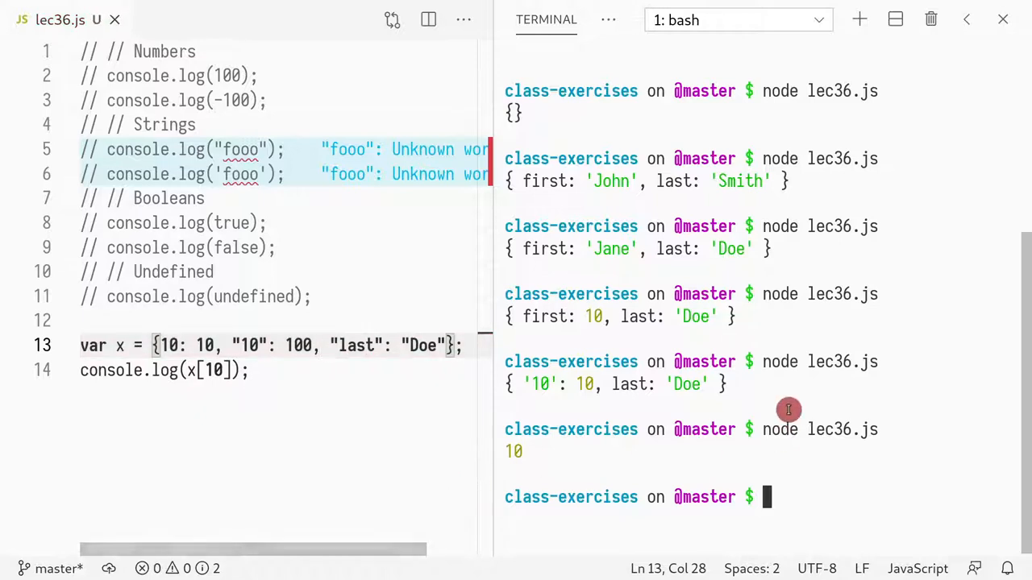
key(Up)
key(Return)
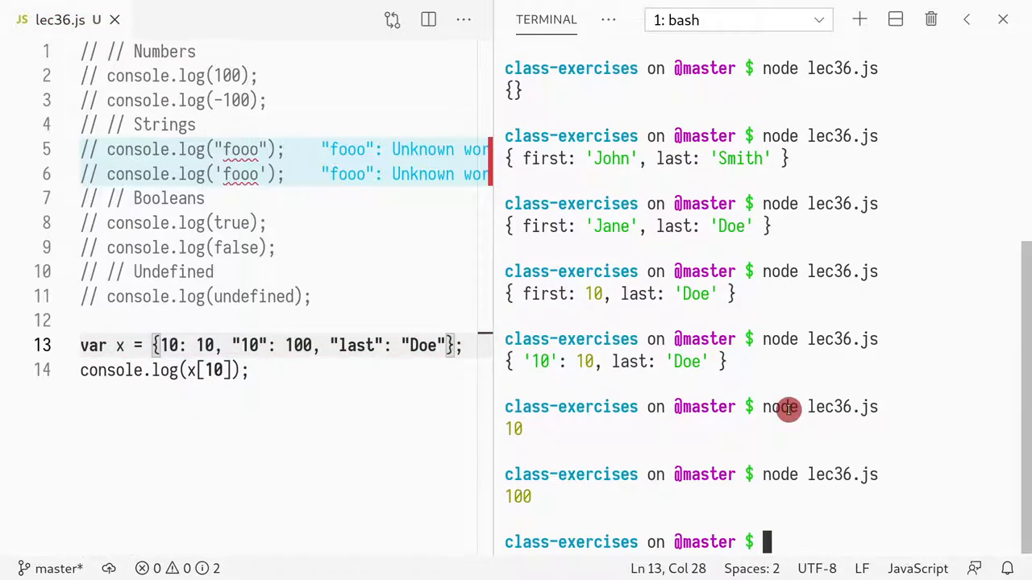
Select the quoted "10" key back to the start of the object literal.
click(278, 349)
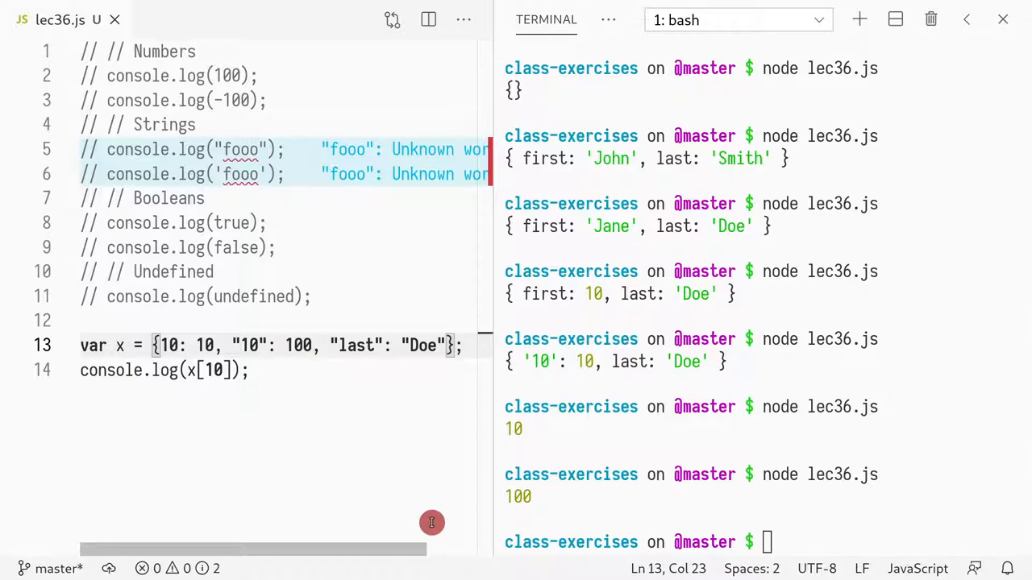
key(shift+Left)
key(shift+Left)
key(shift+Left)
key(shift+Left)
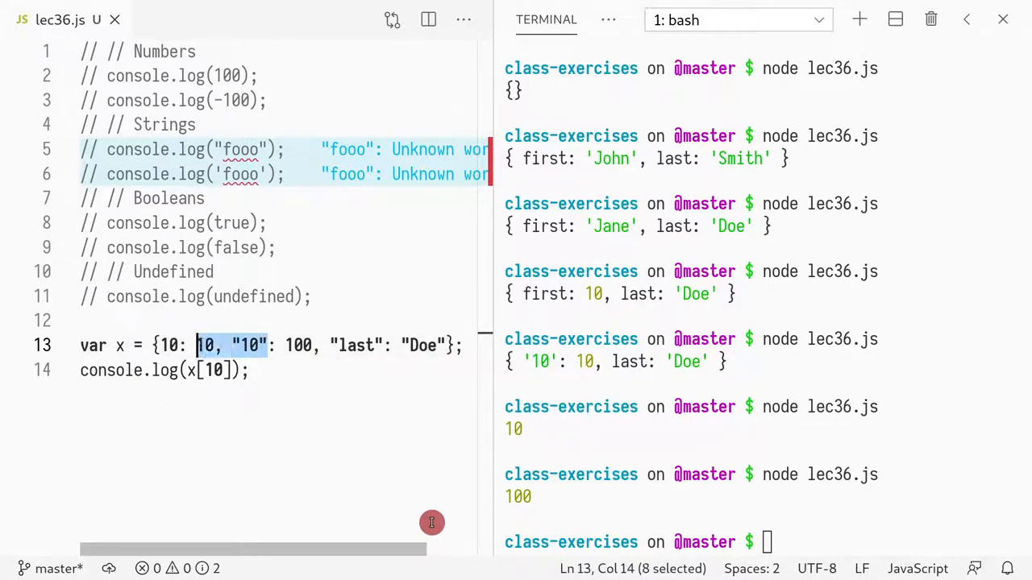
key(shift+Left)
key(shift+Left)
key(shift+Left)
key(Left)
Compare the numeric 10 key on line 13 with the x[10] lookup, then delete the 10: 10 entry.
key(Right)
key(shift+Right)
key(shift+Right)
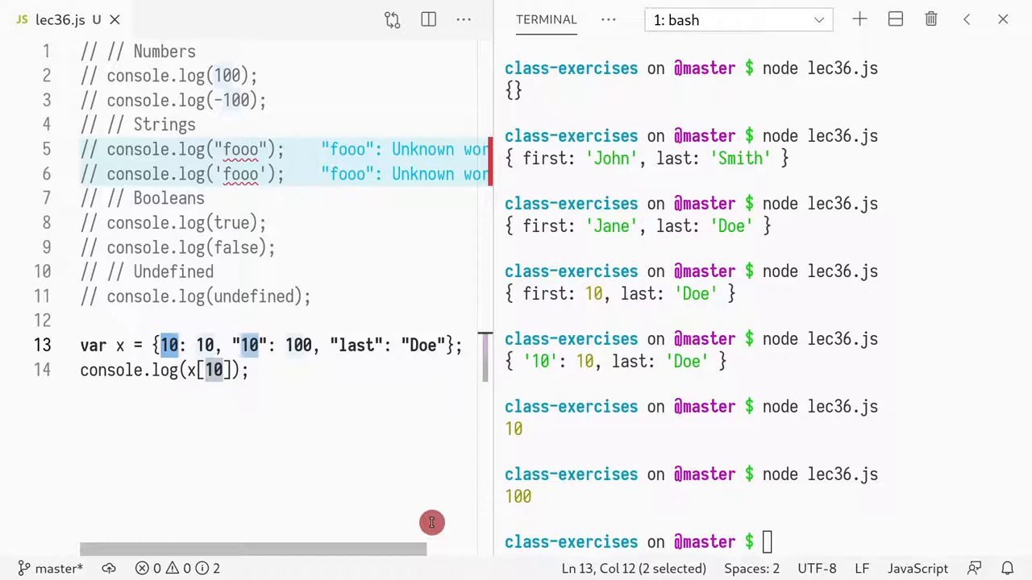
key(Down)
key(Right)
key(Right)
key(Right)
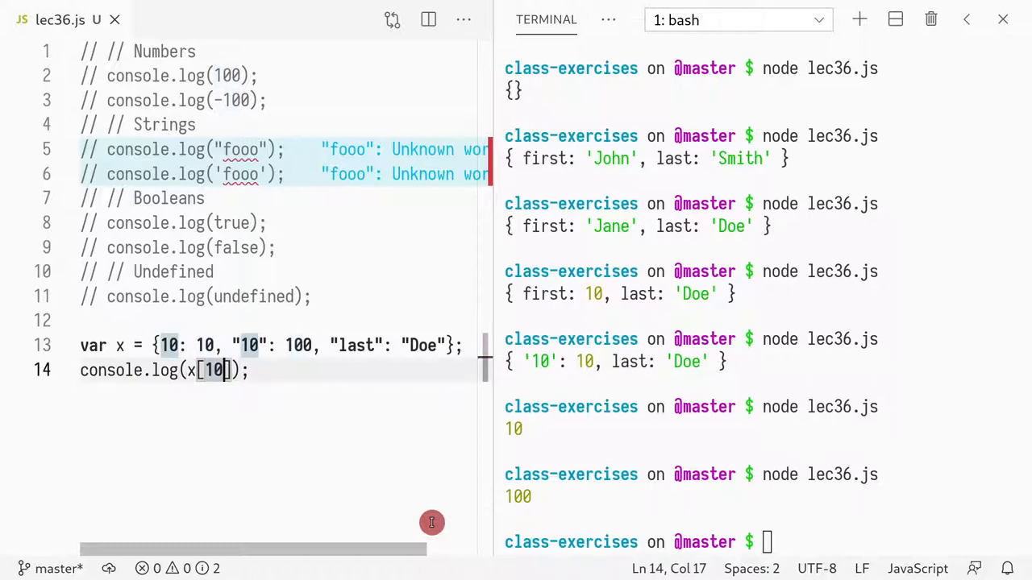
key(shift+Left)
key(shift+Left)
key(Up)
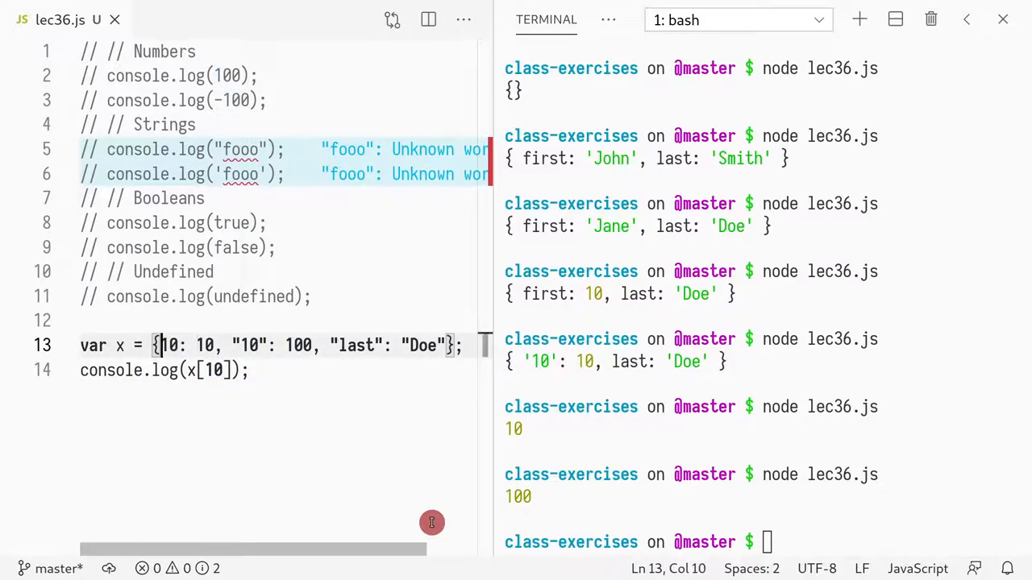
key(shift+Right)
key(shift+Right)
key(shift+Right)
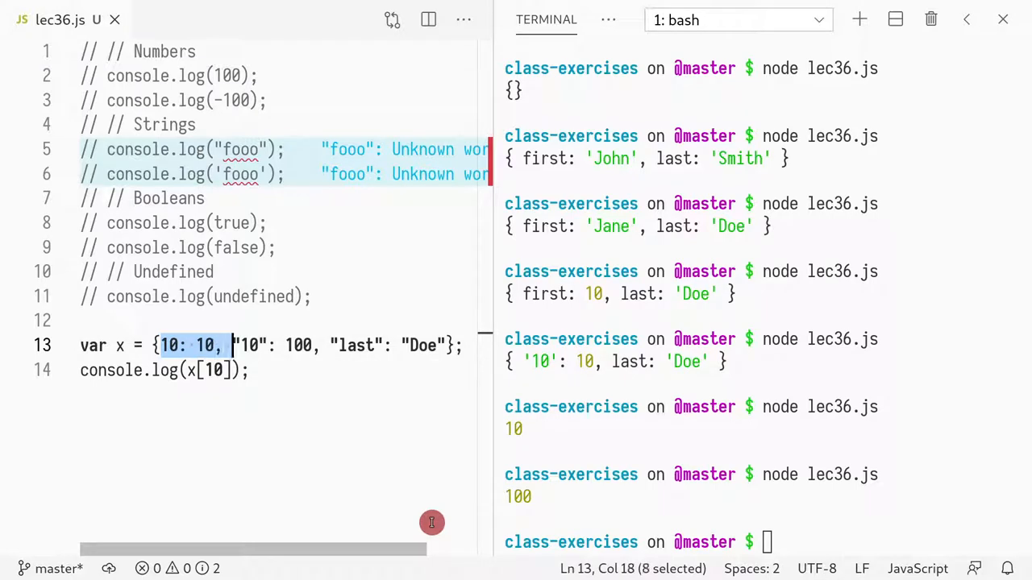
key(BackSpace)
Inspect the remaining quoted "10" key and its value 100, ready to edit after the 100.
key(shift+Right)
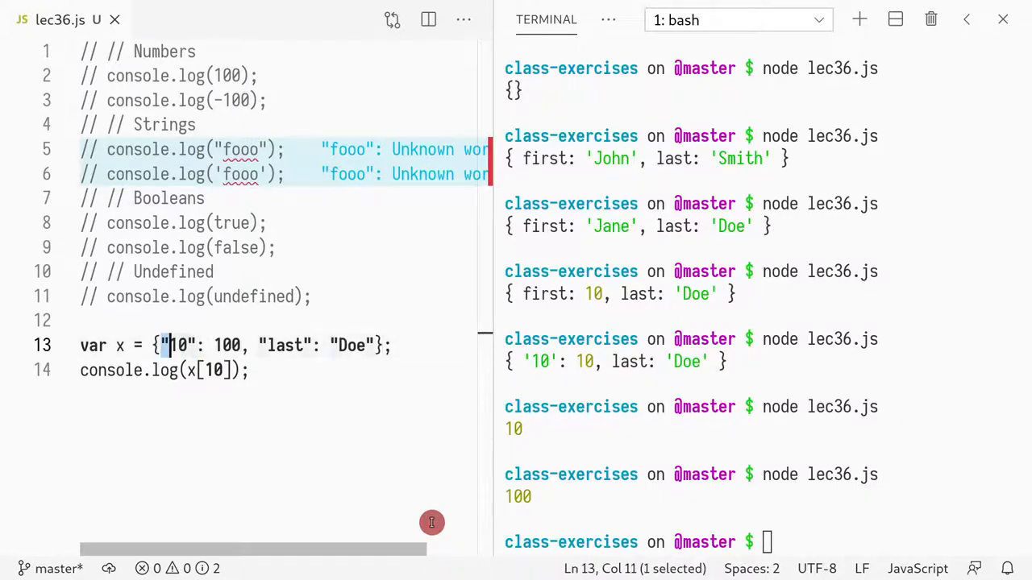
key(shift+Right)
key(shift+Right)
click(405, 408)
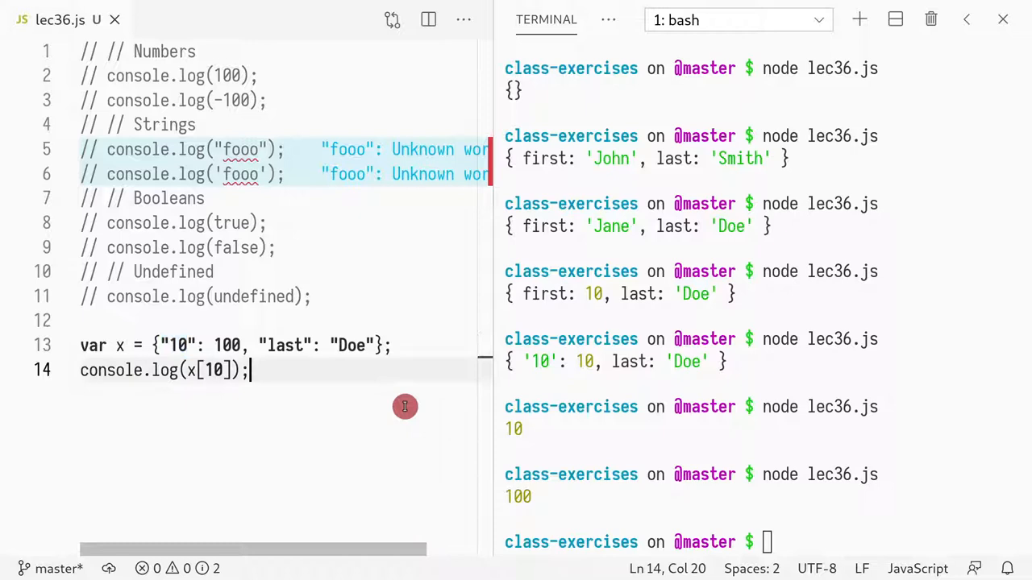
double_click(185, 347)
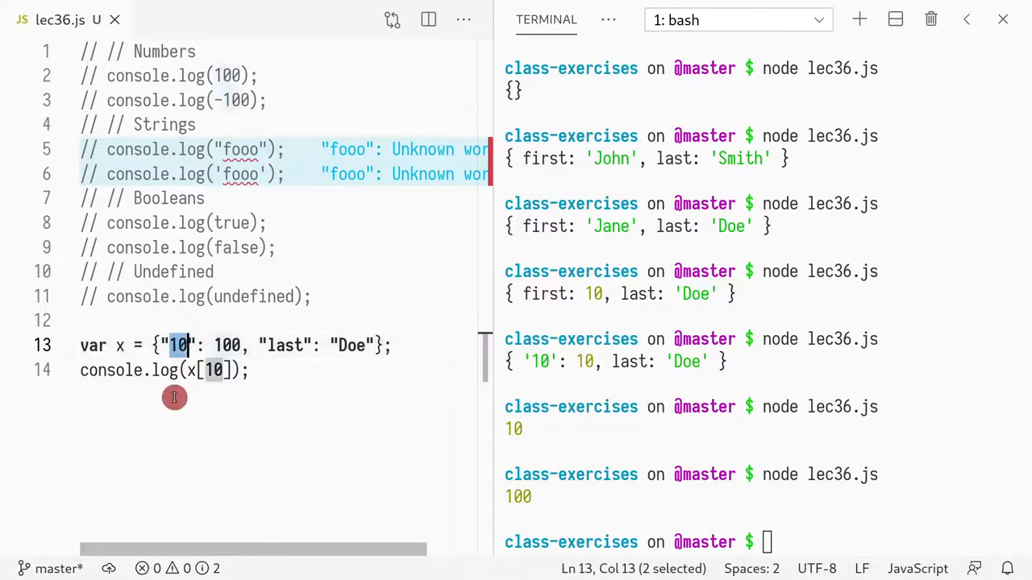
click(259, 383)
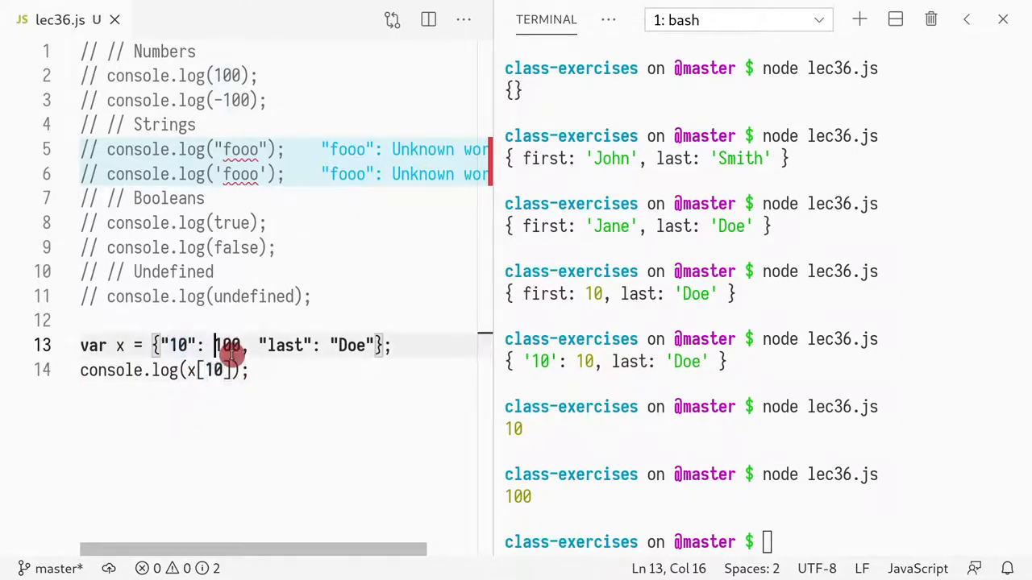
drag(214, 347, 242, 346)
click(250, 347)
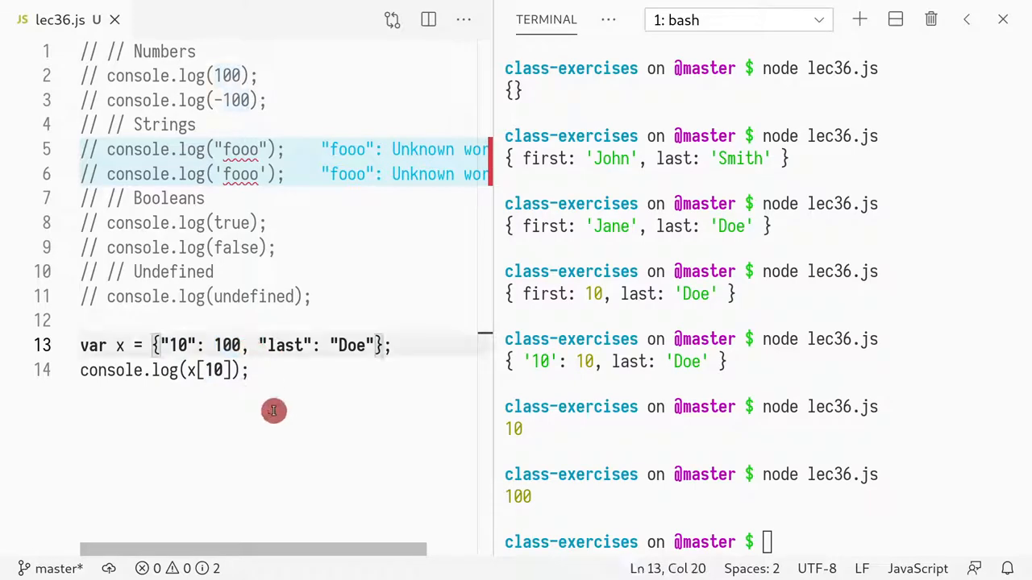
text(+ -)
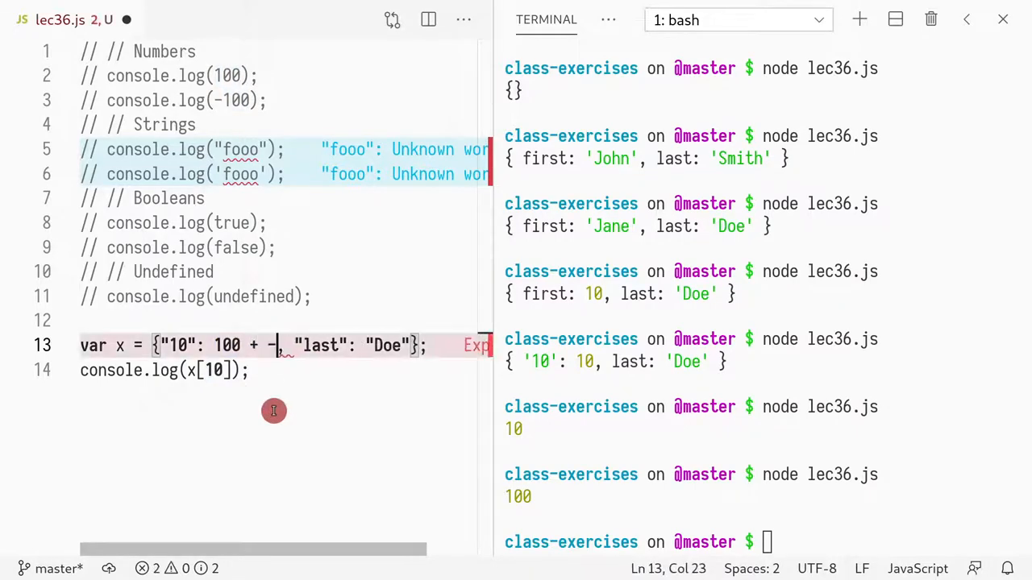
text( 10)
Save the value as 100 + - 10 and rerun node lec36.js, printing 90.
key(ctrl+s)
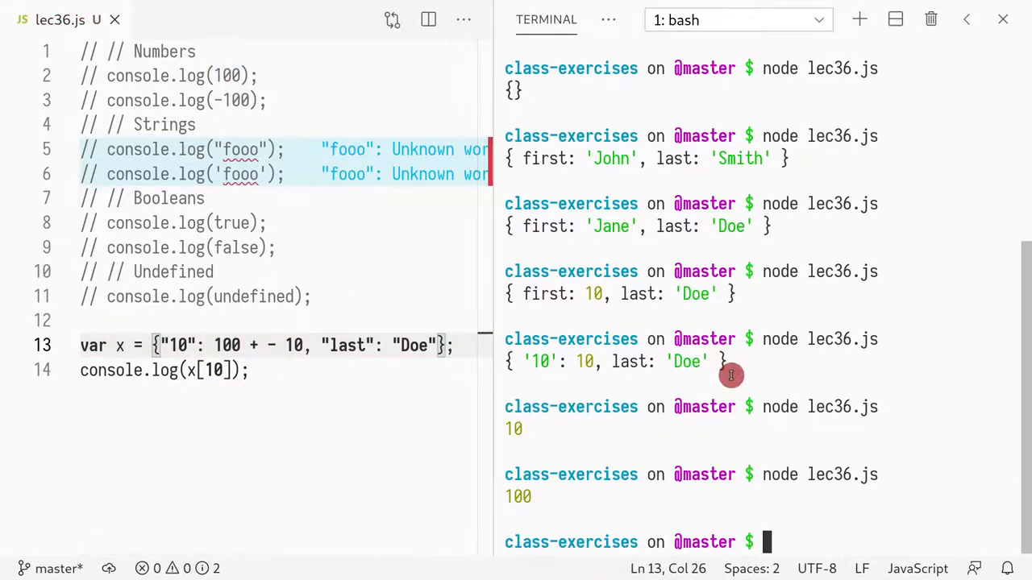
click(730, 375)
key(Up)
key(Return)
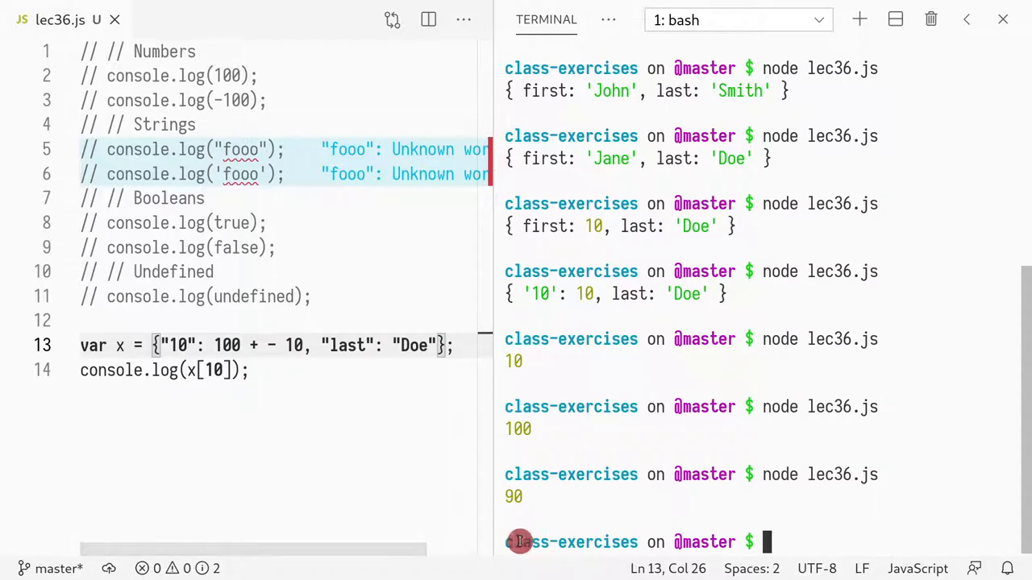
Simplify the value to 100 - 10 and rerun the script, again printing 90.
click(278, 342)
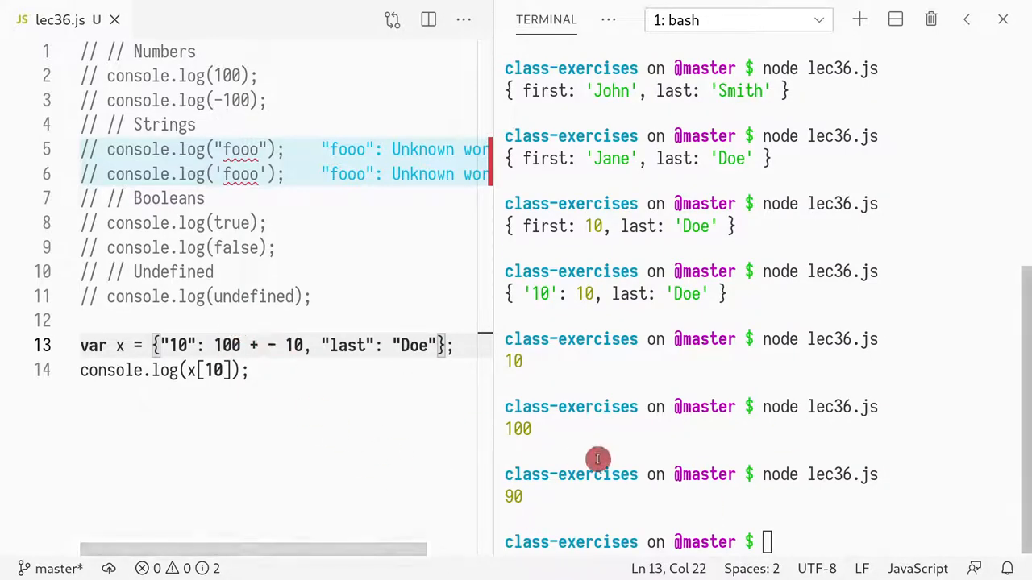
key(BackSpace)
key(BackSpace)
key(Left)
click(712, 400)
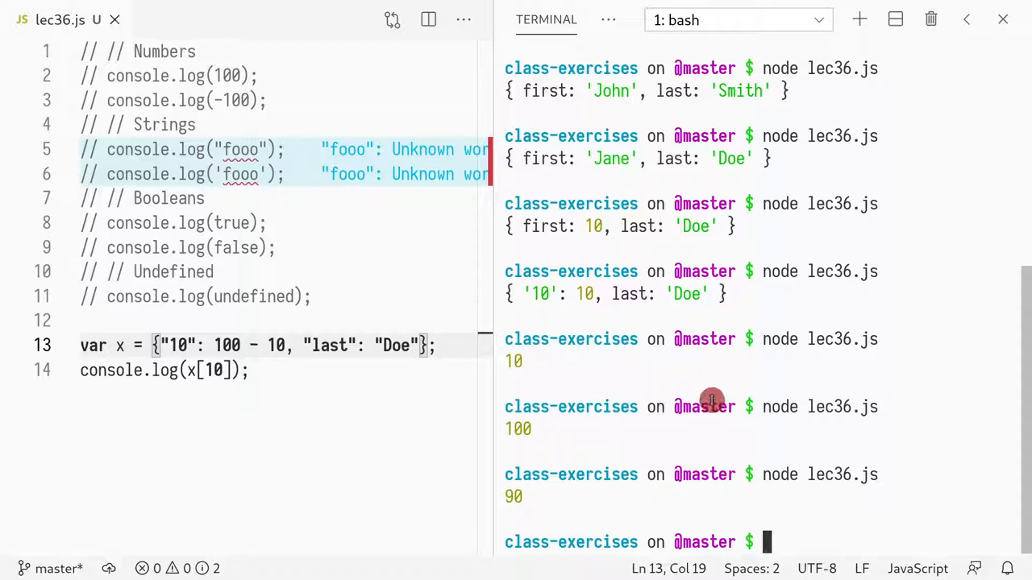
key(Up)
key(Return)
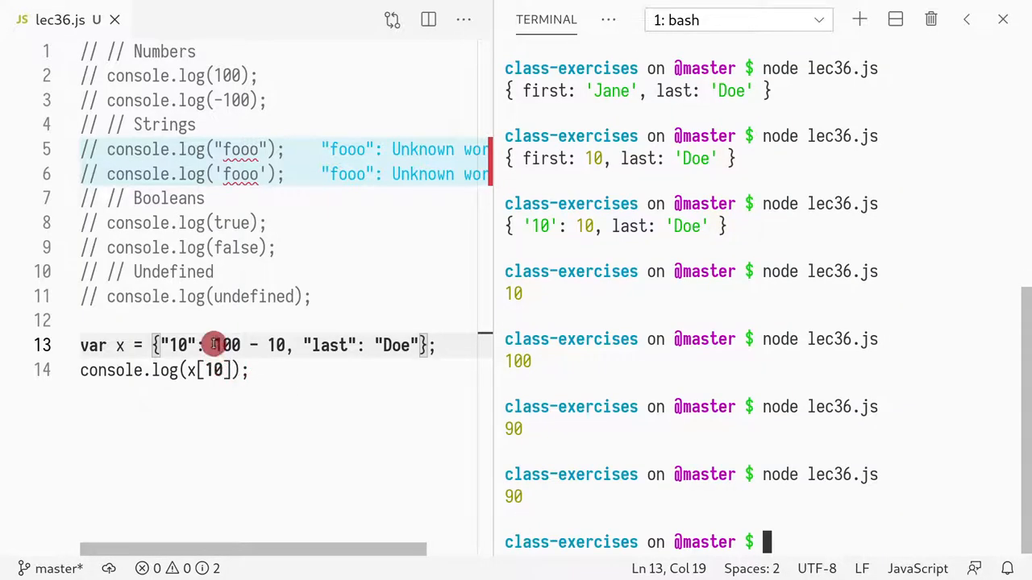
Review the 90 output against the value on line 13 and the x[10] lookup on line 14.
click(214, 344)
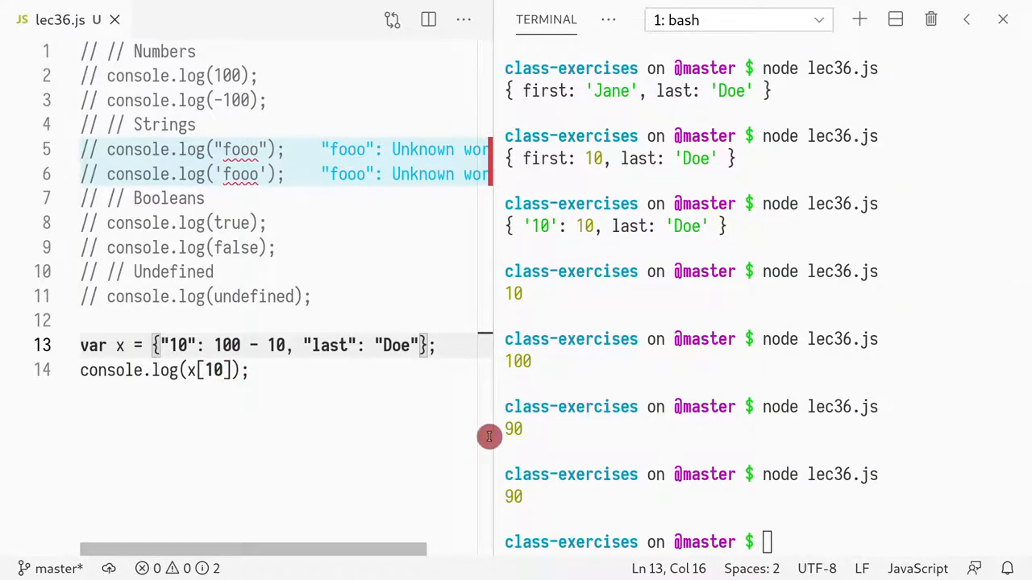
drag(506, 482, 563, 508)
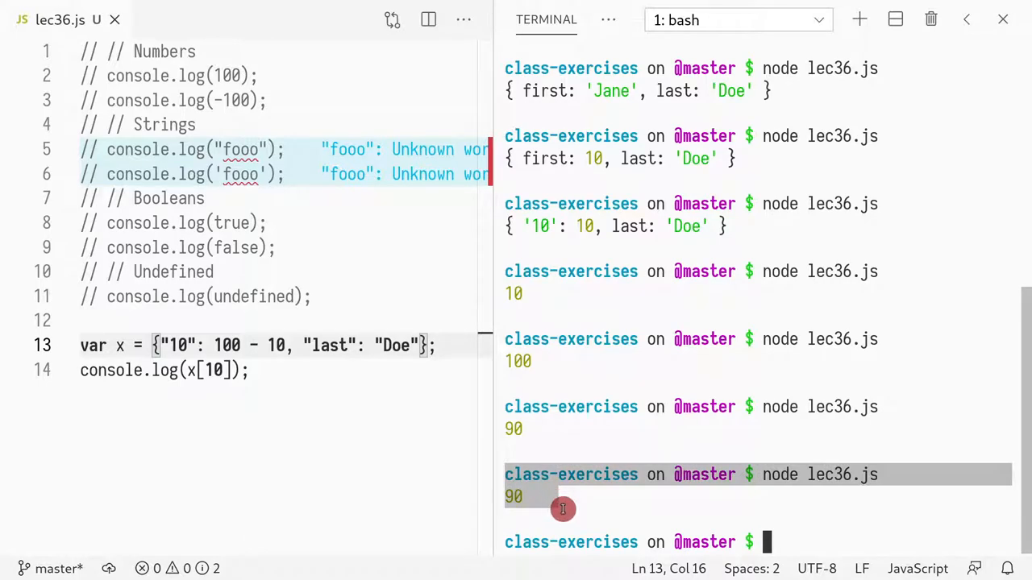
click(223, 345)
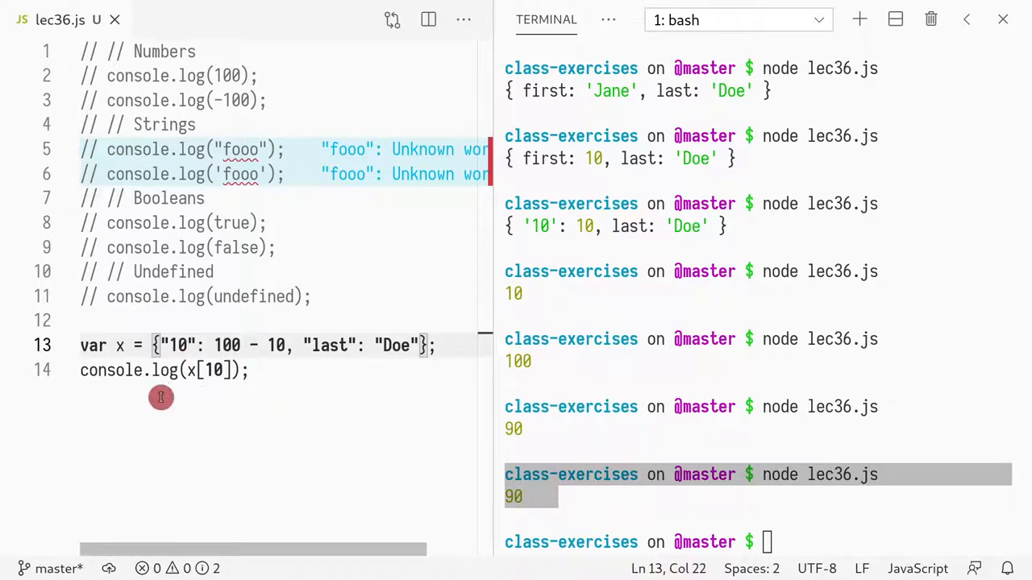
click(208, 385)
click(184, 345)
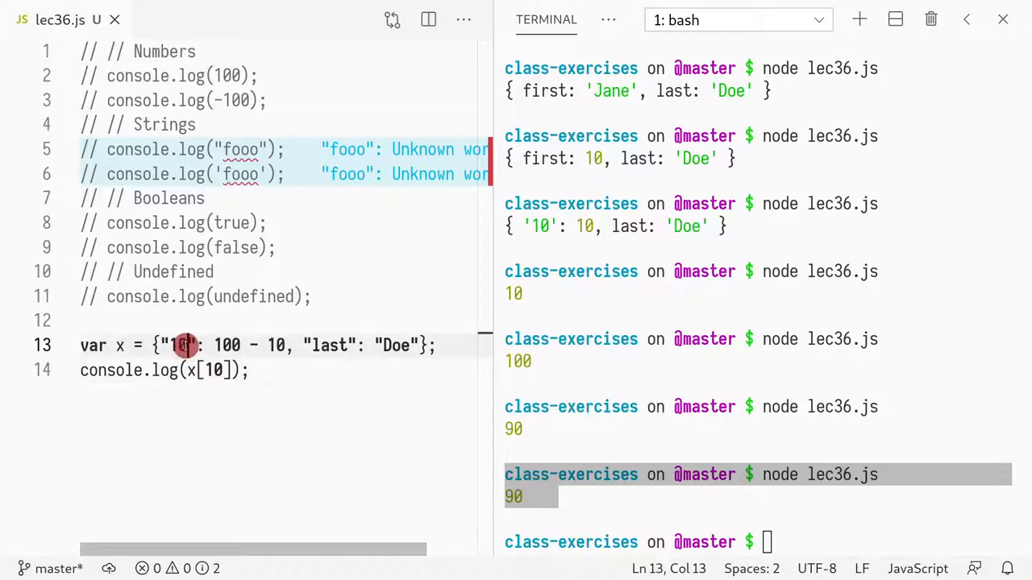
Rename the "10" key to "first" and replace its value 100 with "Jane".
key(Left)
key(Left)
key(shift+Right)
key(shift+Right)
key(shift+Right)
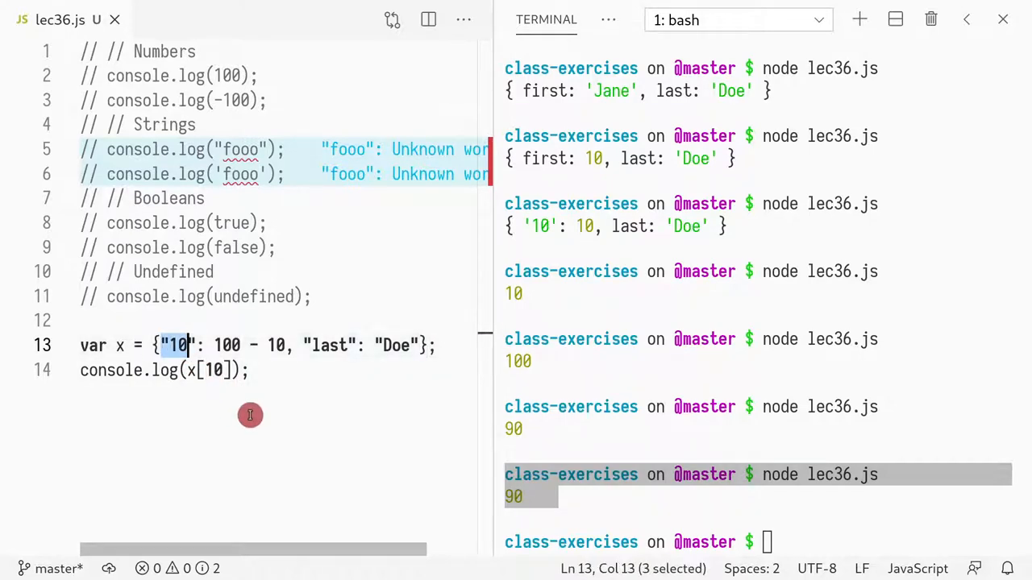
key(Right)
key(Right)
key(Left)
key(BackSpace)
key(BackSpace)
text(firs)
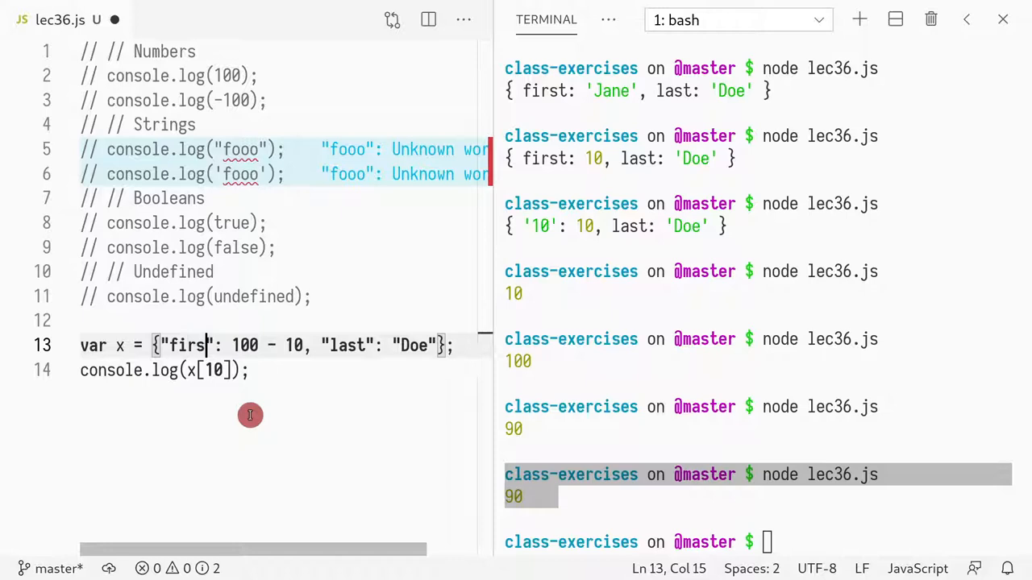
text(t)
key(Right)
key(Right)
key(Right)
key(shift+Left)
key(shift+Left)
key(shift+Left)
text("")
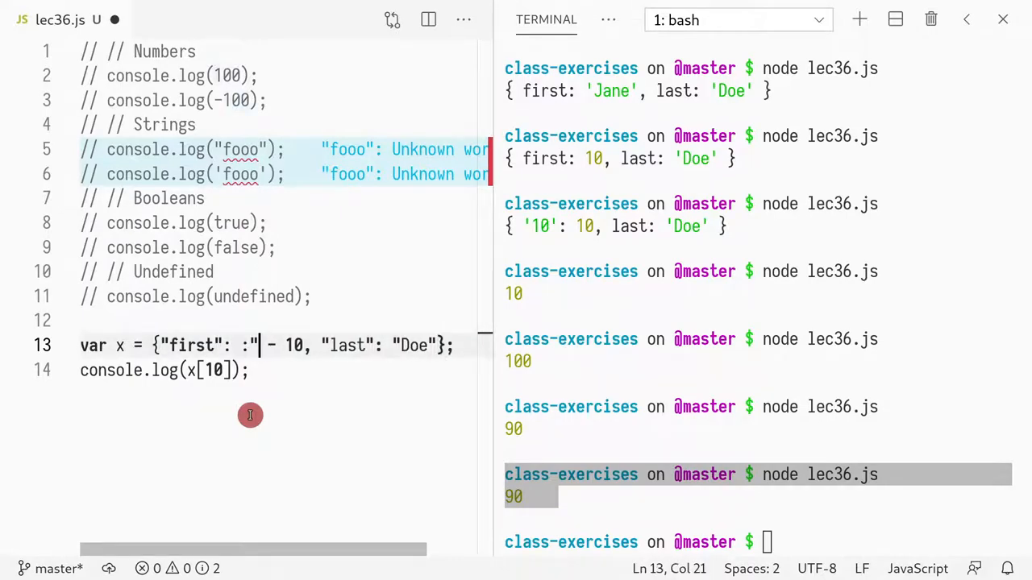
key(BackSpace)
key(BackSpace)
text("")
key(BackSpace)
key(BackSpace)
text(")
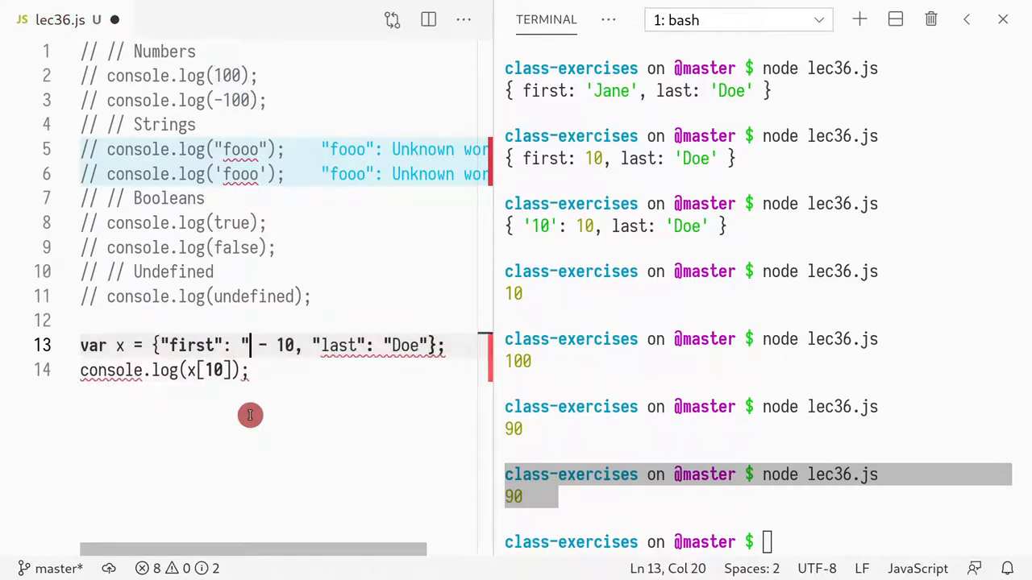
text(JA)
key(BackSpace)
key(BackSpace)
text(Jane")
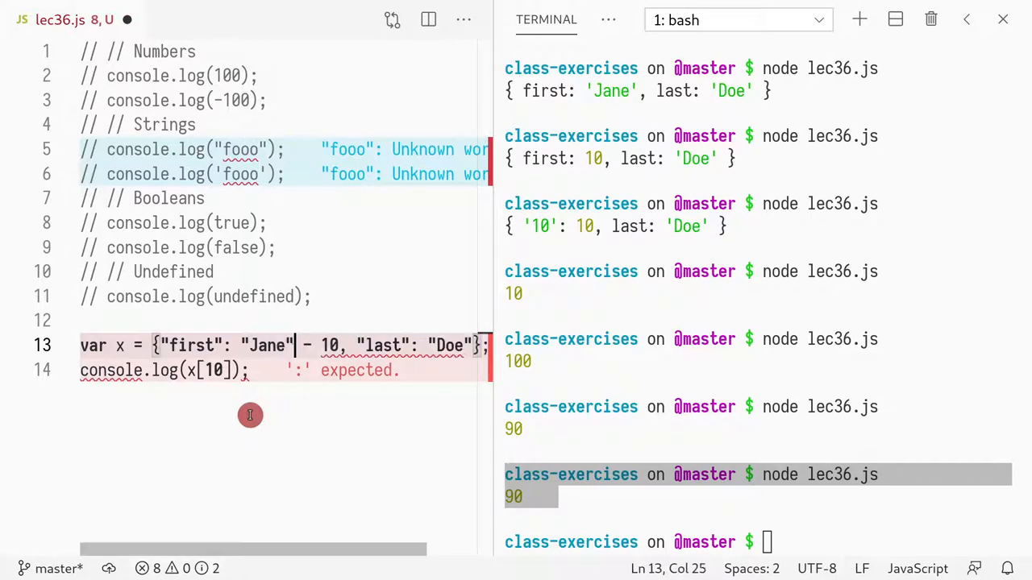
Remove the leftover - 10, save, and rerun node lec36.js, printing undefined for x[10].
key(shift+Right)
key(shift+Right)
key(shift+Right)
key(BackSpace)
key(ctrl+s)
click(802, 281)
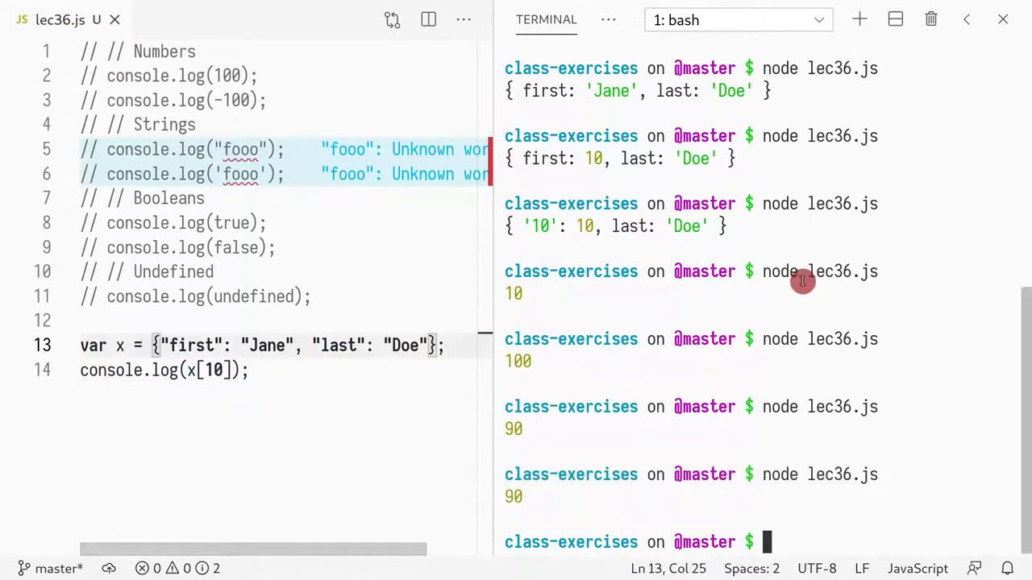
key(Up)
key(Return)
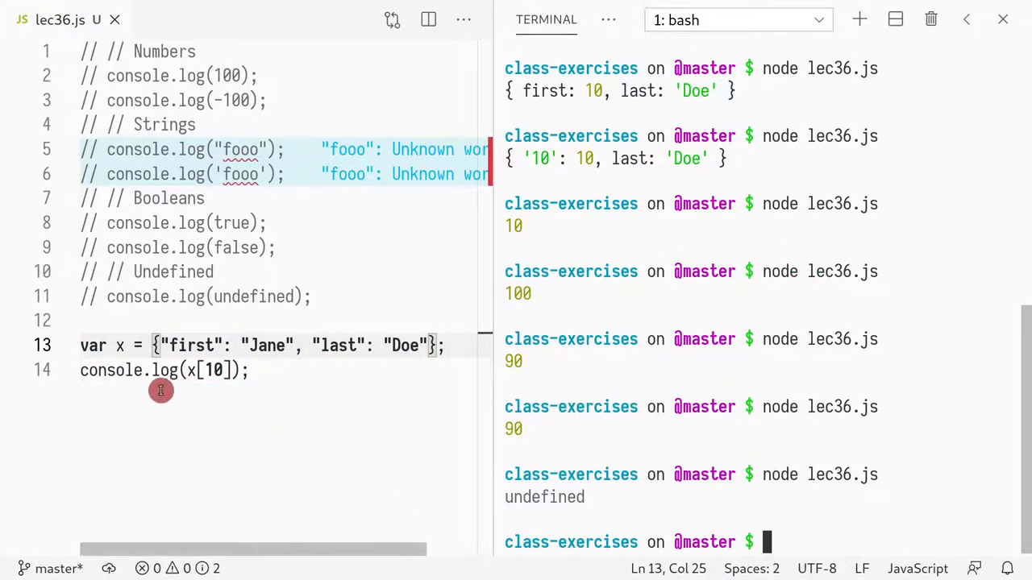
Highlight the x[10] lookup, the object literal, and the undefined output to explain the mismatch.
drag(201, 373, 223, 373)
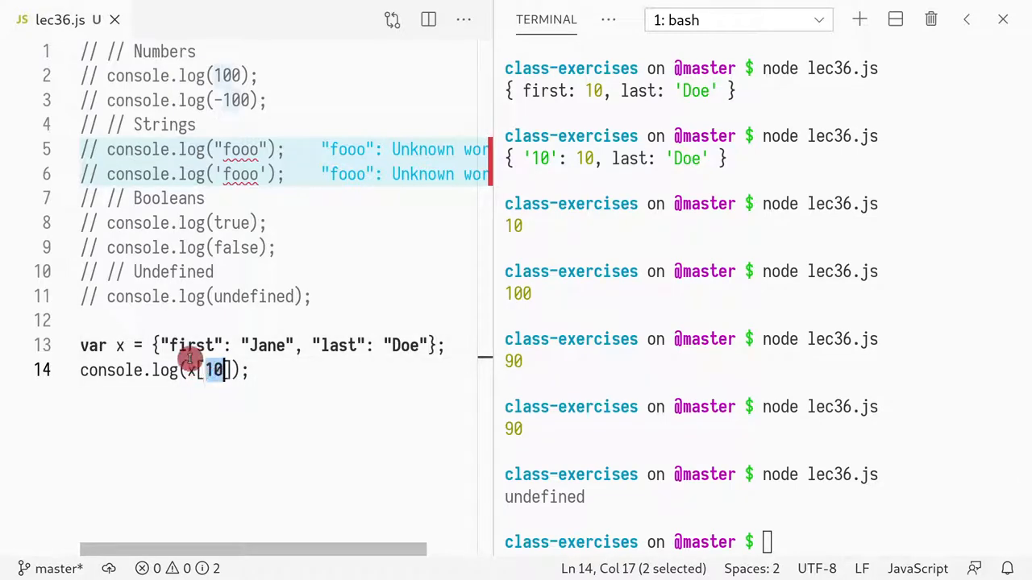
drag(445, 345, 142, 341)
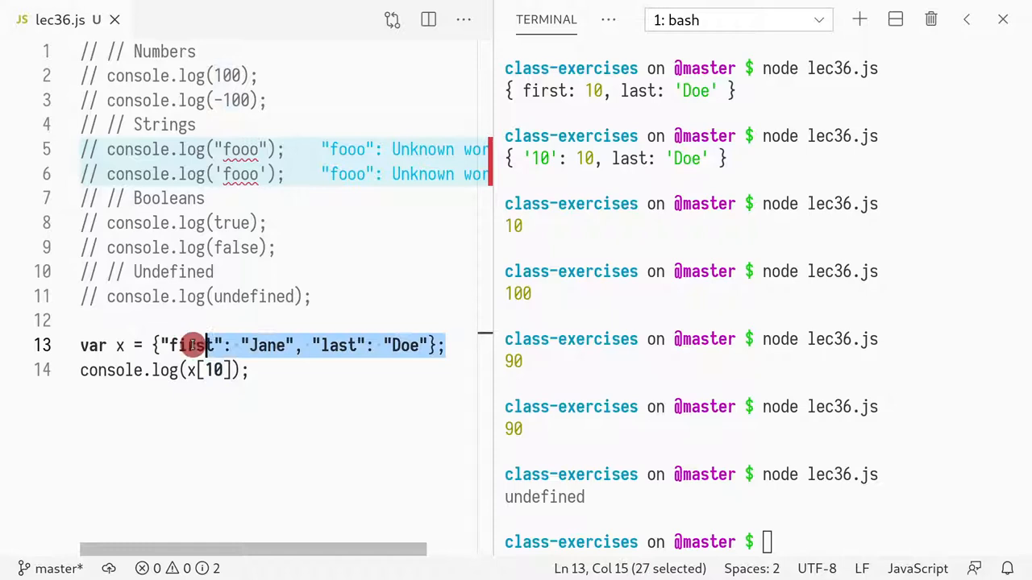
click(636, 501)
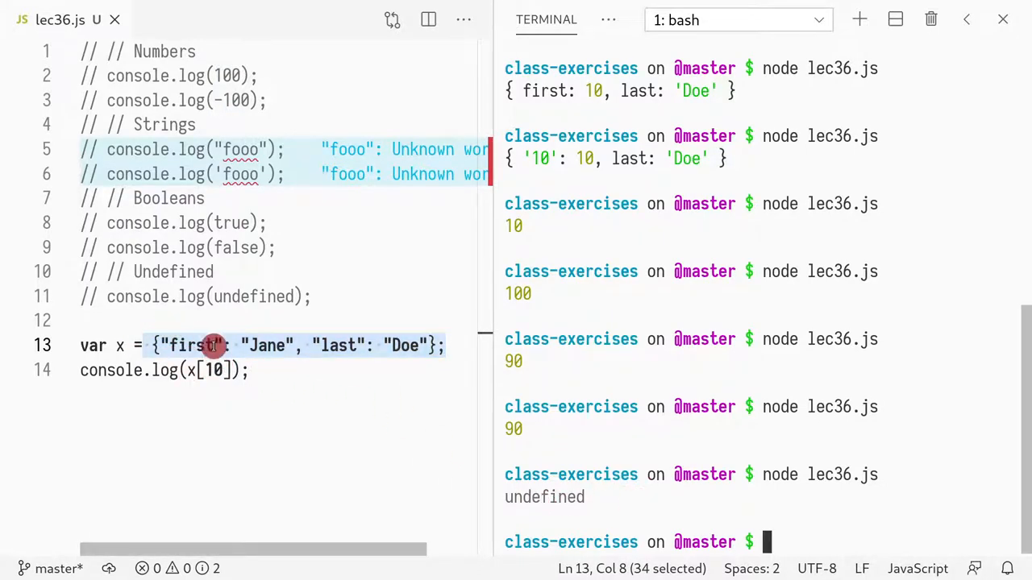
double_click(514, 493)
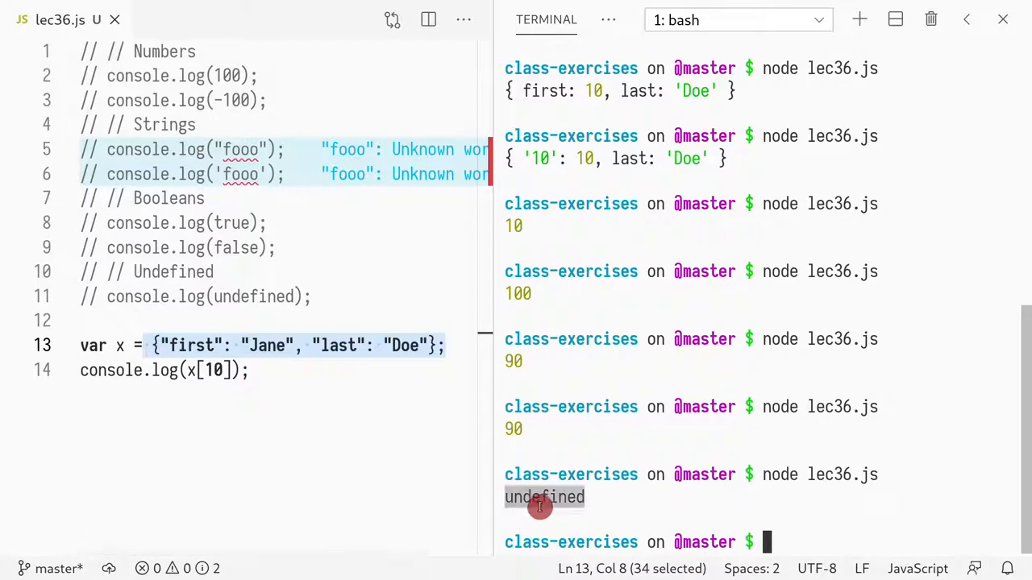
Change the lookup to x["first"], save, and rerun the script to print Jane.
click(197, 378)
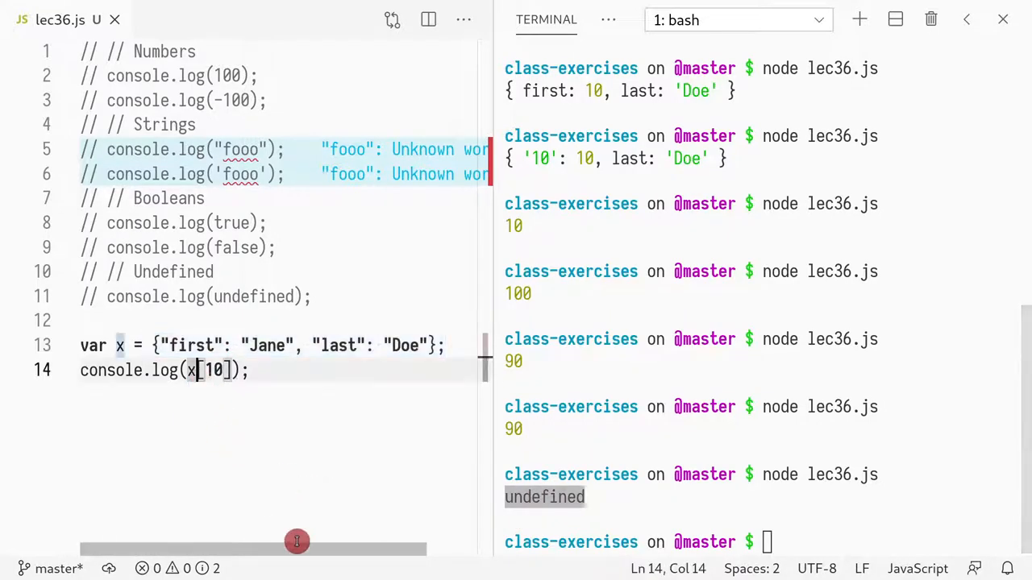
key(Left)
key(Right)
key(Right)
key(Right)
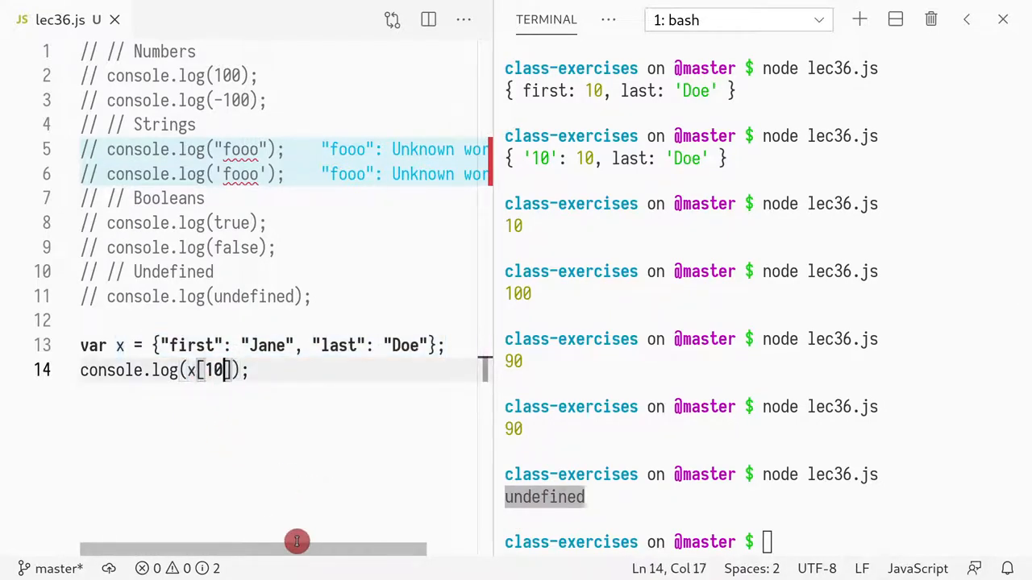
key(shift+Left)
key(shift+Left)
text("first")
key(ctrl+s)
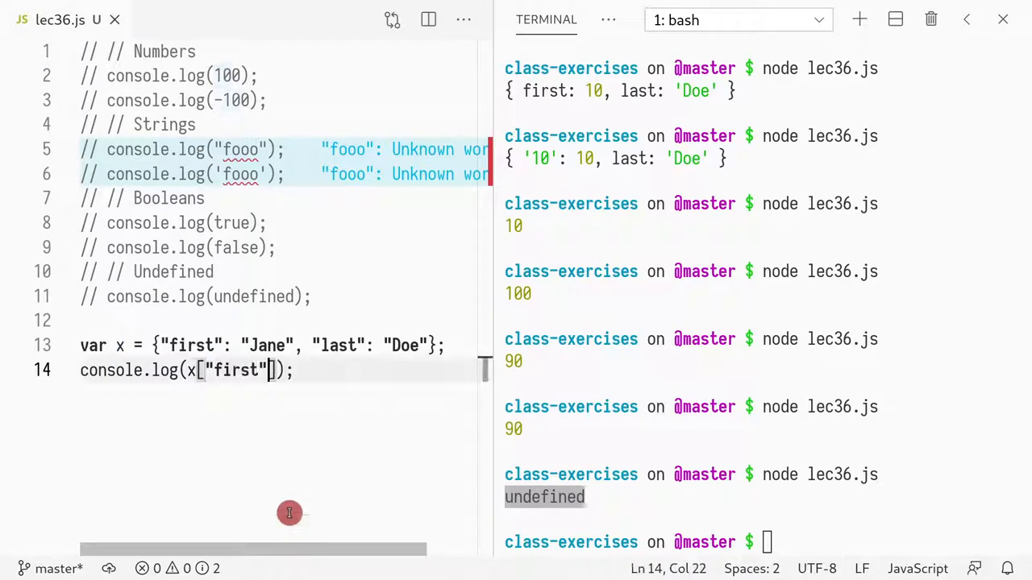
click(700, 403)
key(Up)
key(Return)
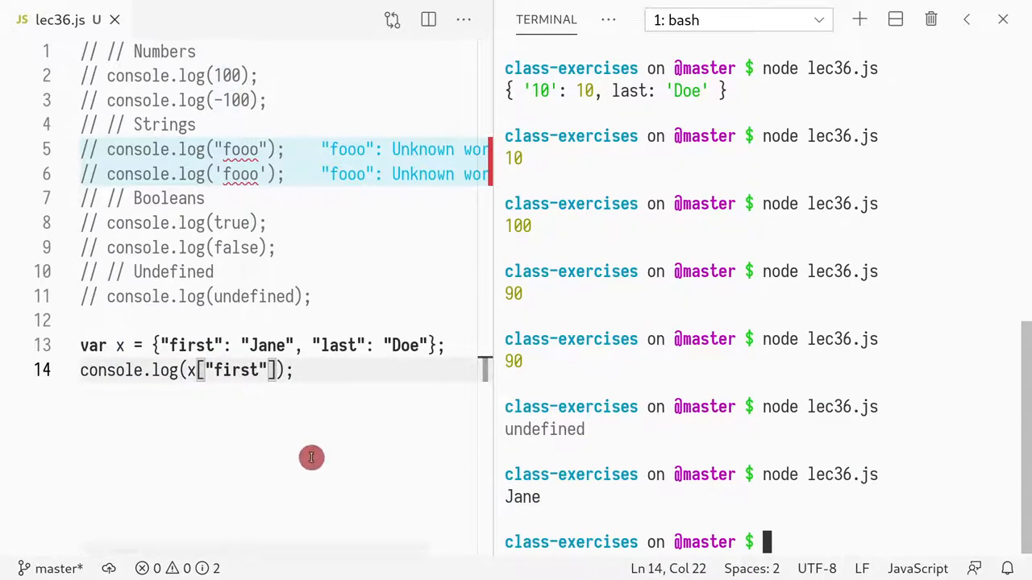
Change the lookup key to "last", save, and rerun to print Doe.
double_click(247, 370)
text(last)
key(ctrl+s)
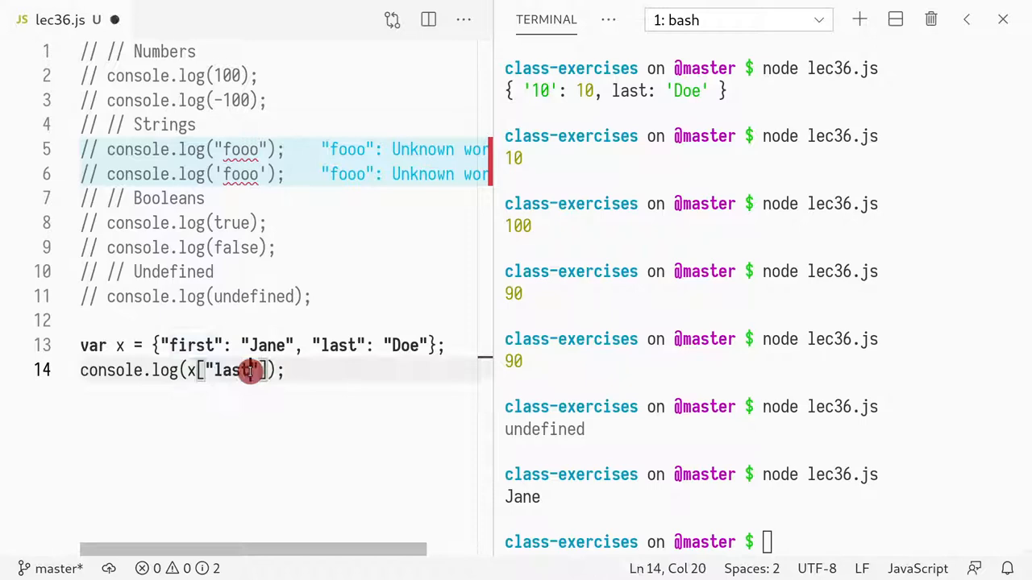
click(626, 293)
key(Up)
key(Return)
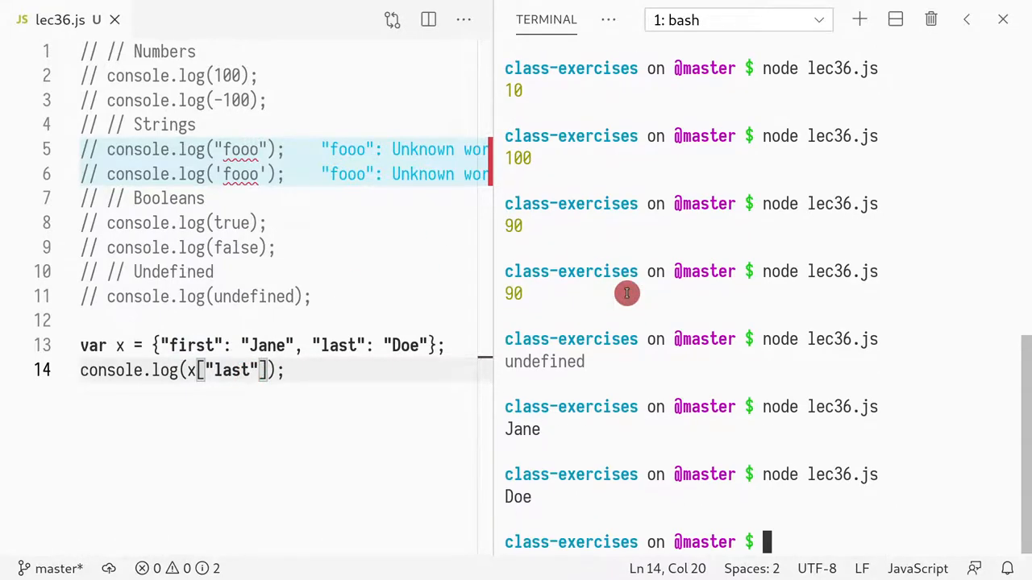
Capitalize the key to "Last", rerun to get undefined, then restore the lowercase "last".
click(216, 367)
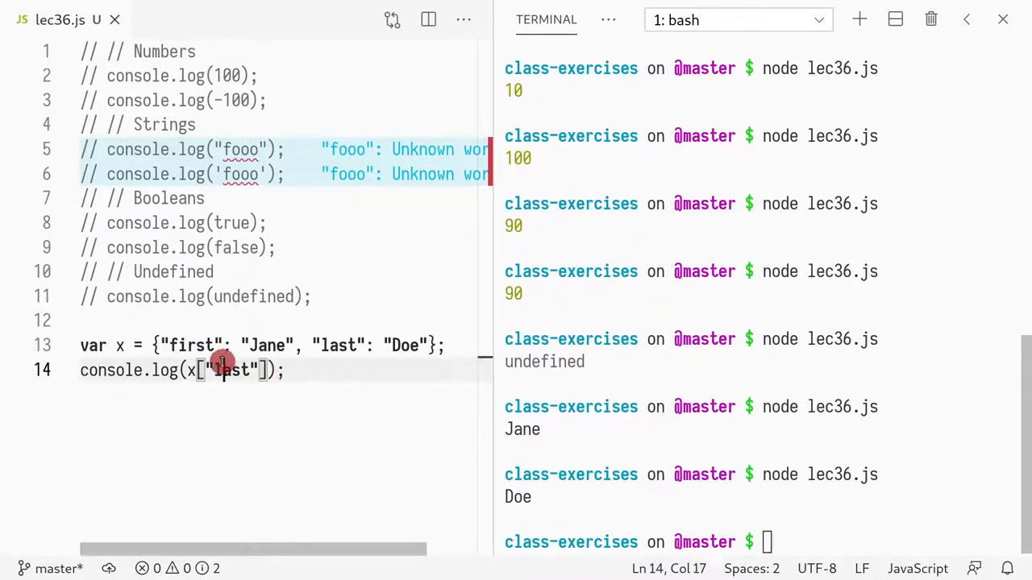
key(BackSpace)
text(L)
key(ctrl+s)
click(884, 347)
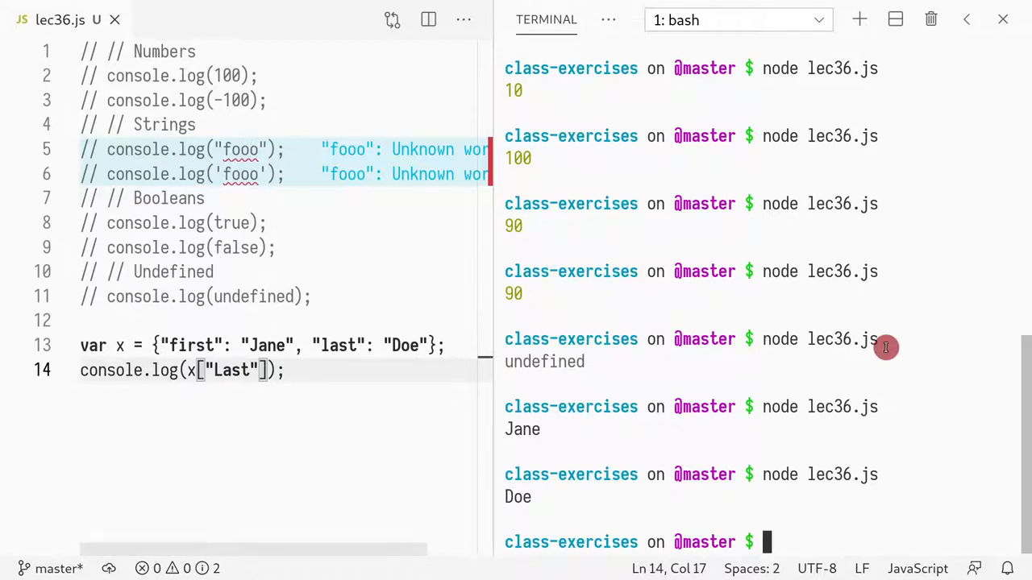
key(Up)
key(Return)
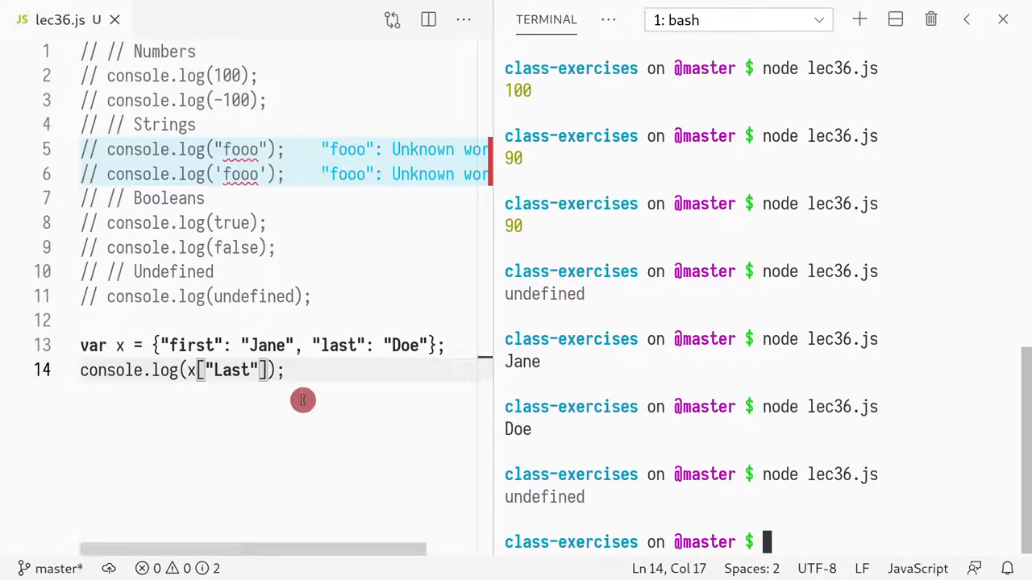
click(223, 370)
key(BackSpace)
text(l)
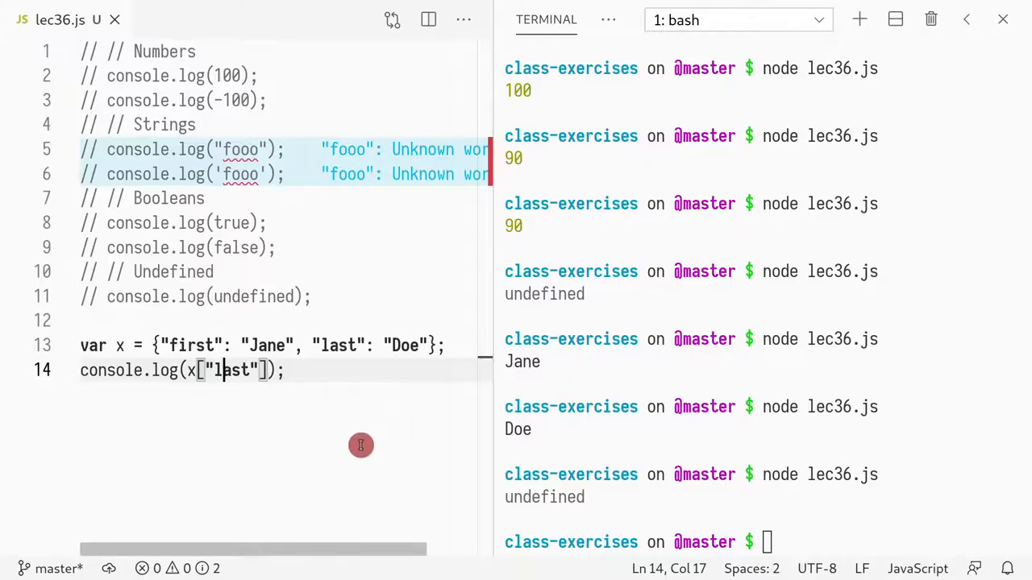
Insert x["last"] = "Lewis"; above the log, save, and rerun to print Lewis.
key(Left)
key(Left)
key(Left)
key(Home)
key(Return)
key(Up)
text(x)
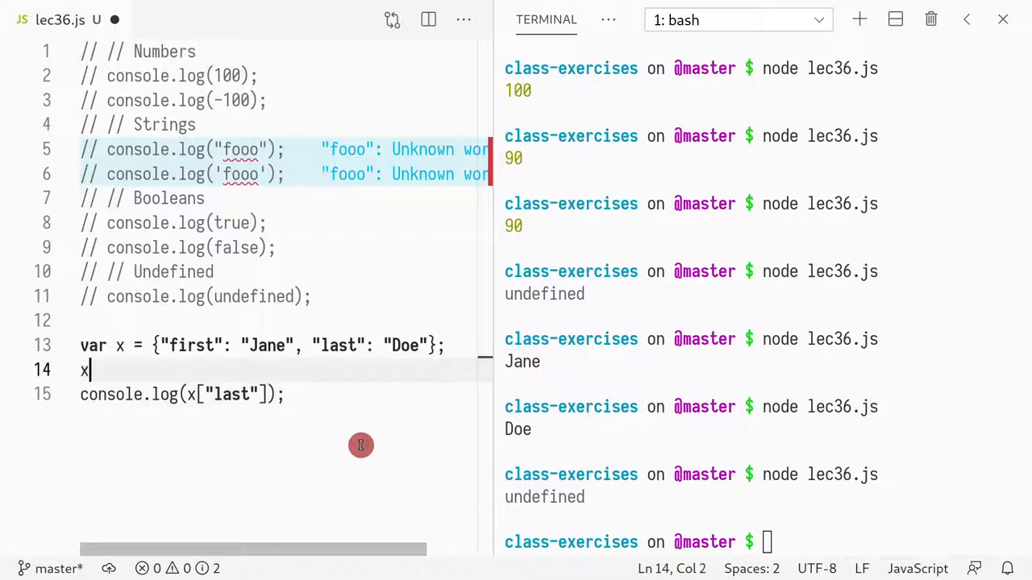
text(["last)
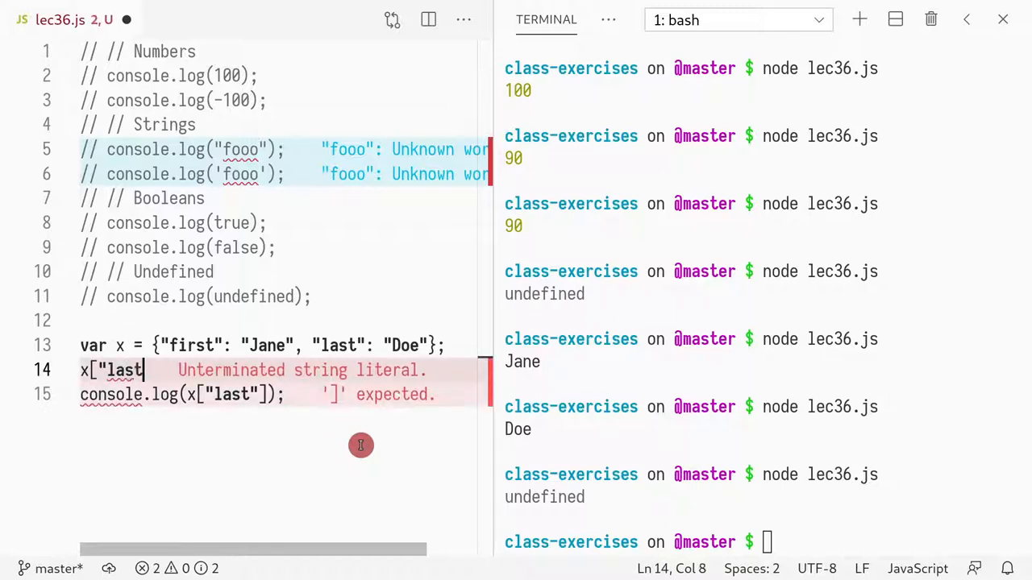
text("] = ")
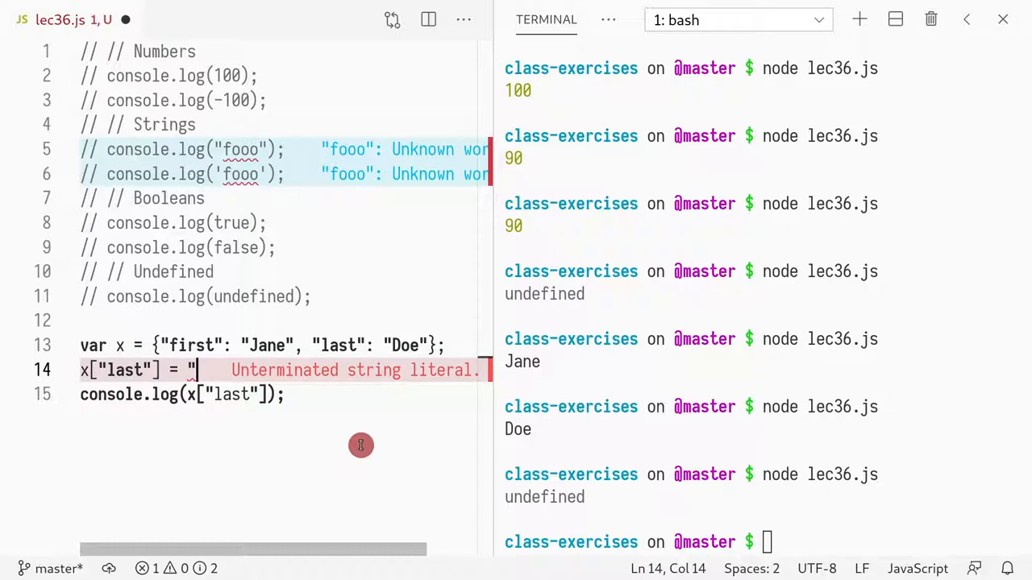
text(Lewis")
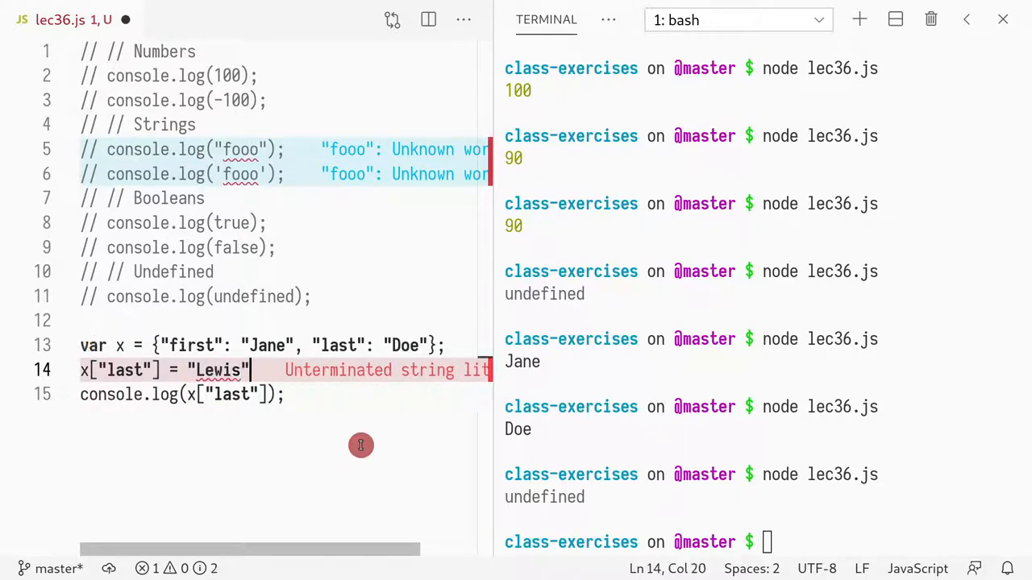
text(;)
key(ctrl+s)
click(618, 345)
key(Up)
key(Return)
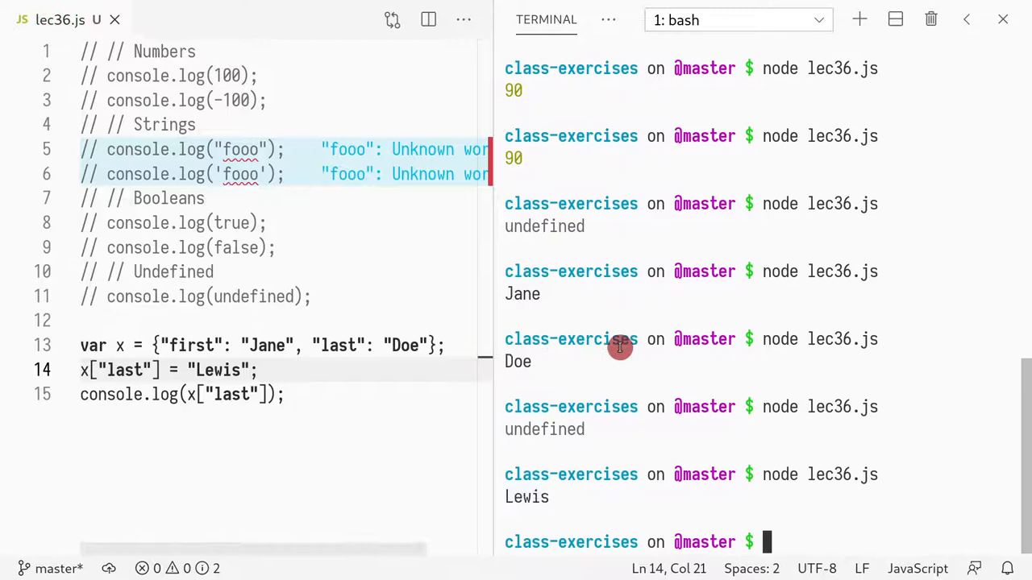
double_click(516, 496)
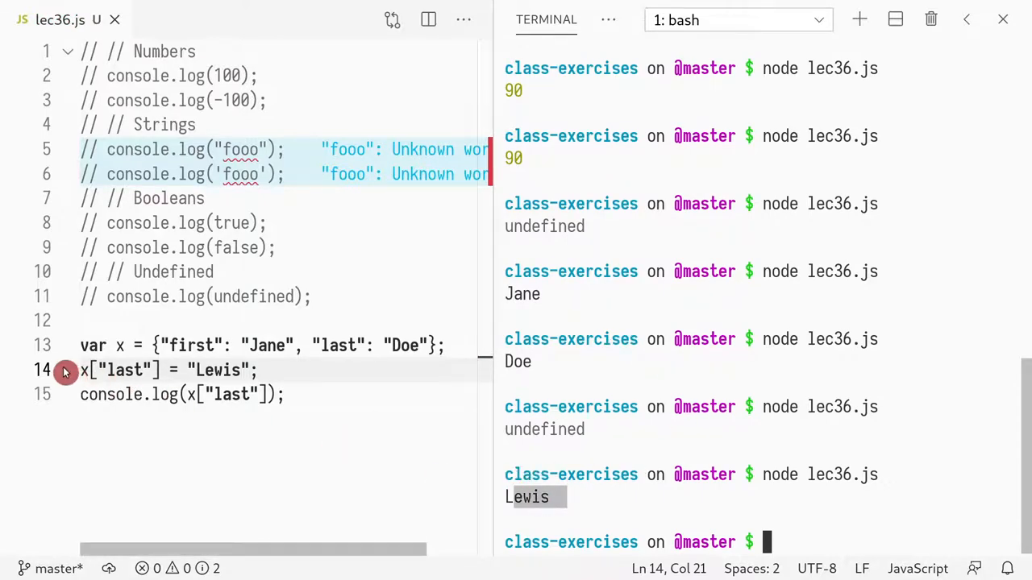
Walk through the declaration and the x["last"] assignment, highlighting the key and the value Lewis.
click(194, 329)
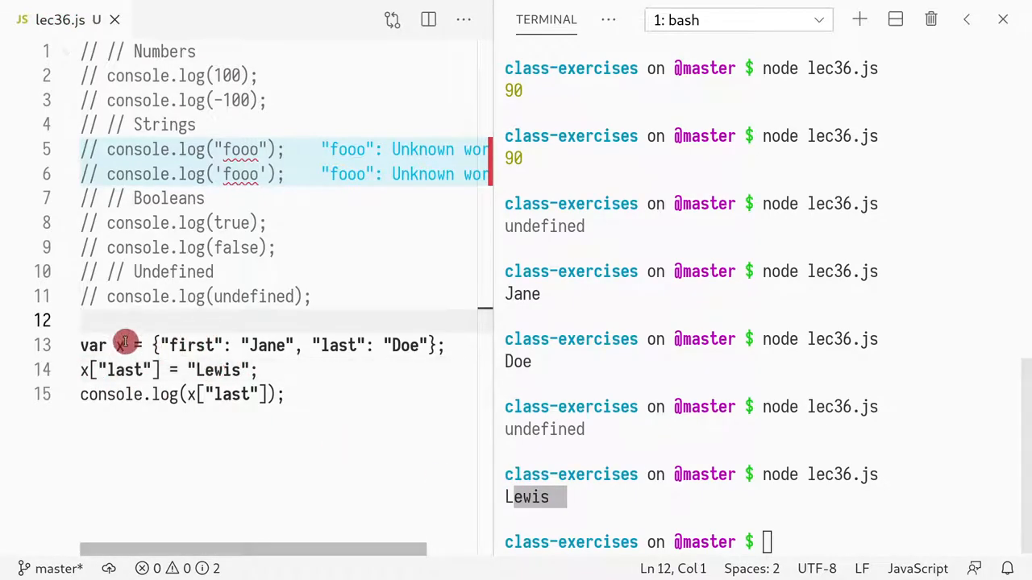
drag(124, 345, 109, 344)
click(164, 353)
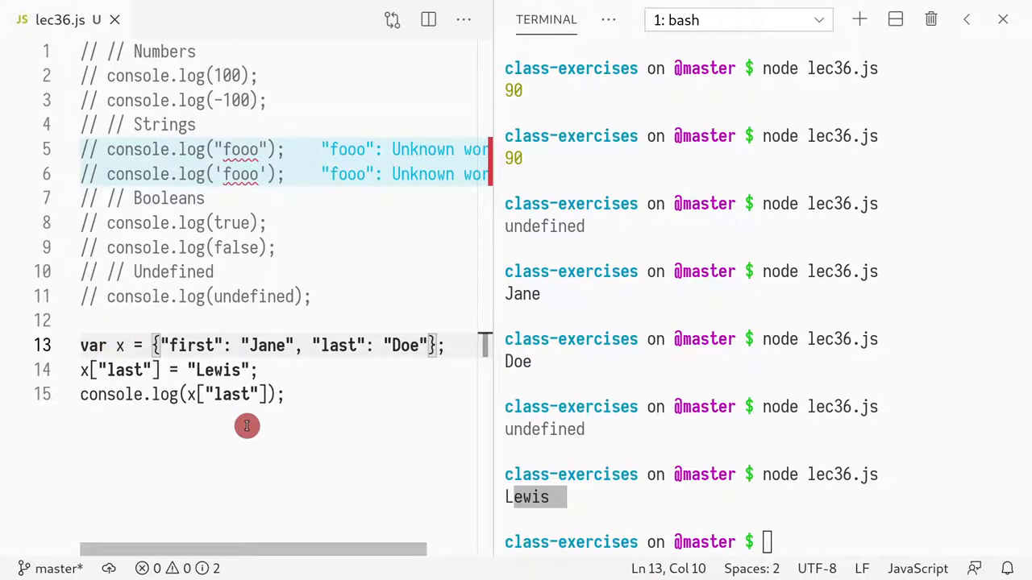
key(Down)
key(ctrl+shift+Left)
key(ctrl+shift+Left)
key(Left)
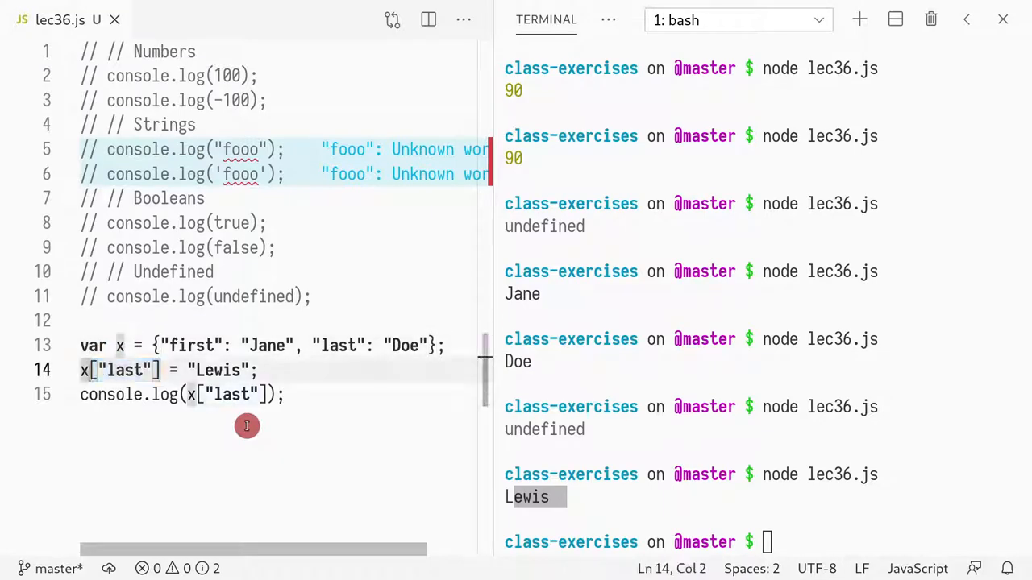
key(ctrl+shift+Right)
key(ctrl+shift+Right)
key(ctrl+shift+Right)
key(ctrl+Left)
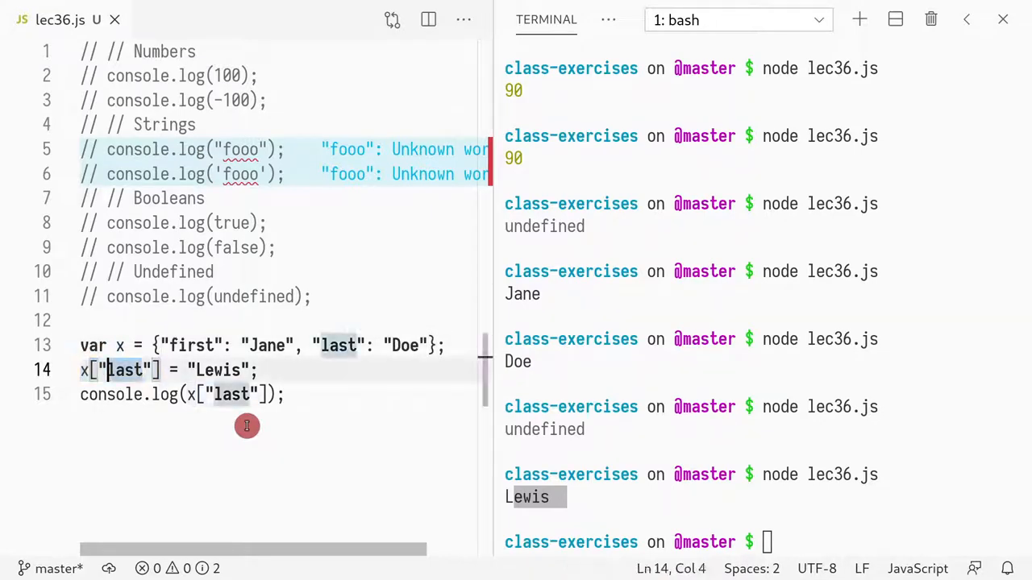
key(Left)
key(ctrl+shift+Right)
key(ctrl+shift+Right)
key(Right)
key(Right)
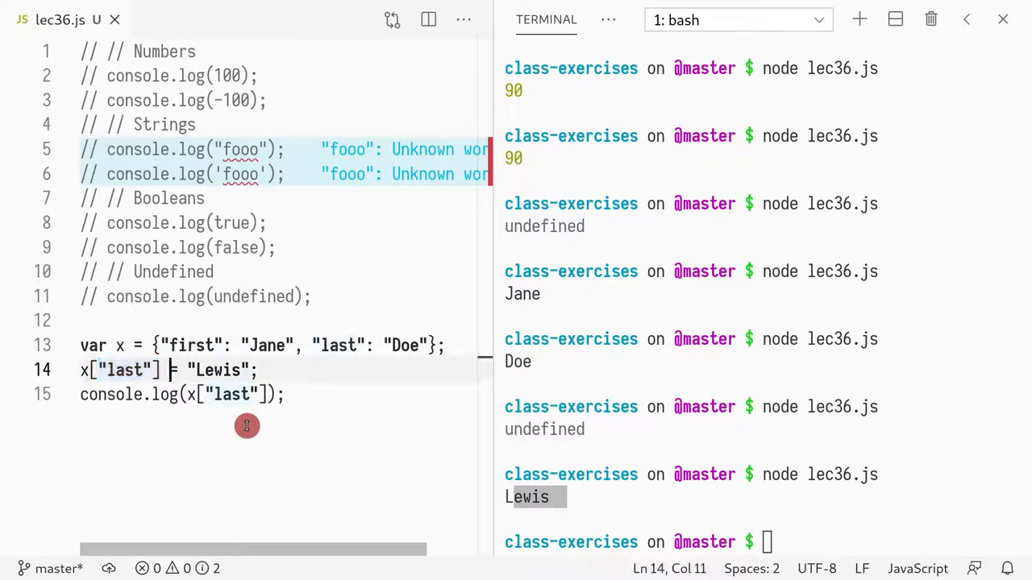
key(Right)
key(ctrl+shift+Right)
key(ctrl+shift+Right)
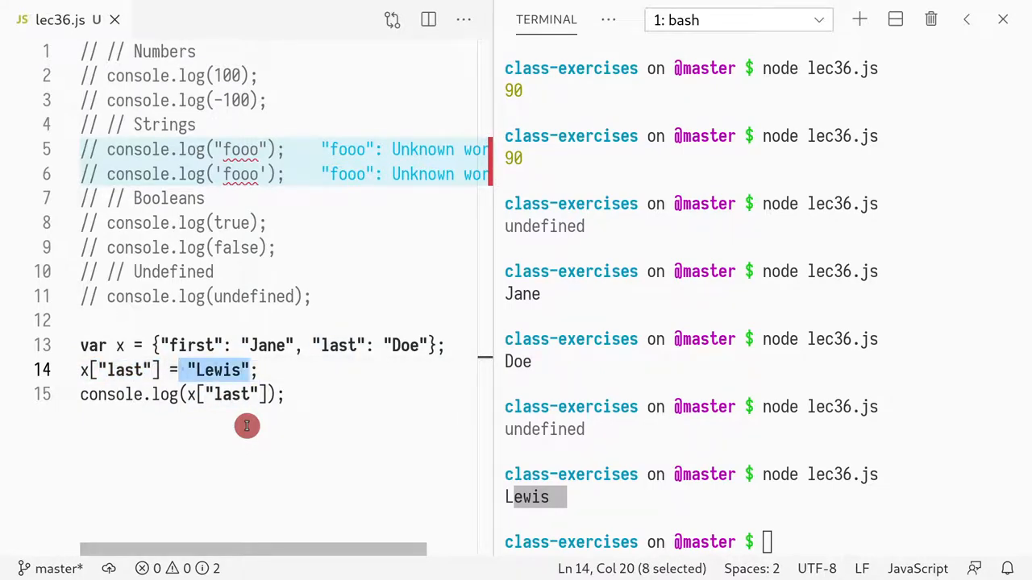
key(Down)
key(End)
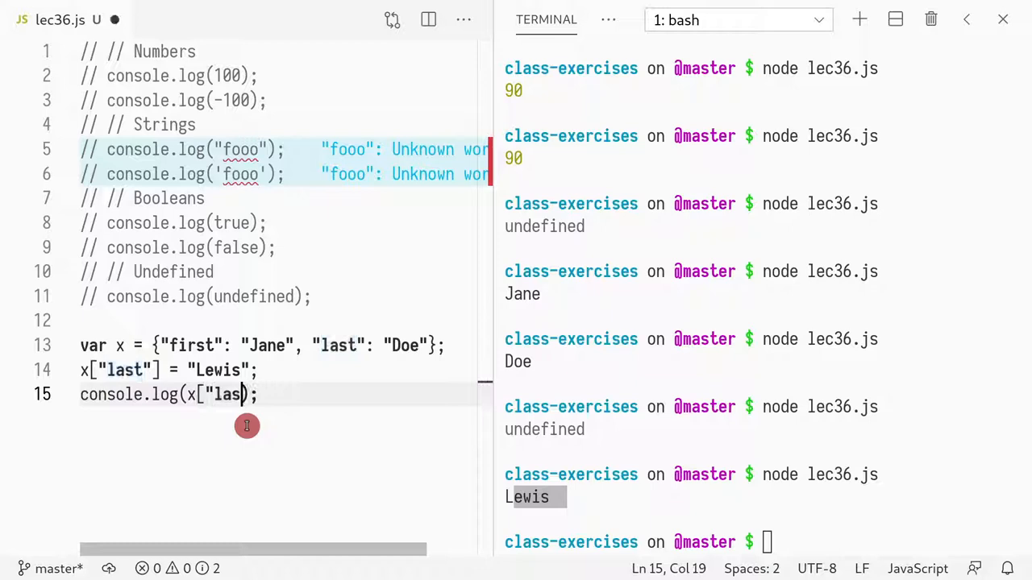
Rerun node lec36.js with console.log(x), printing { first: 'Jane', last: 'Lewis' }, and review the literal.
click(627, 286)
key(Up)
key(Return)
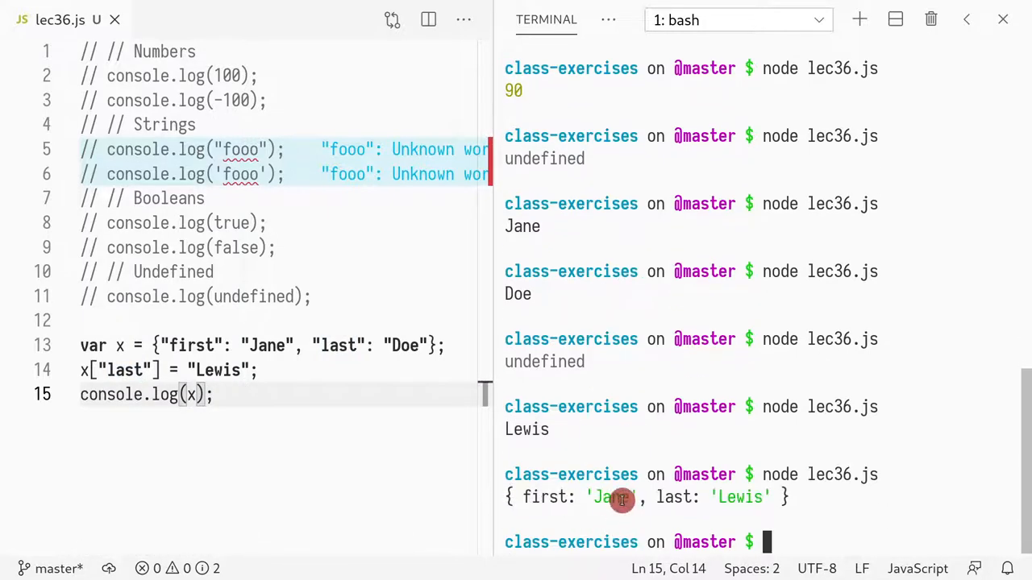
click(276, 400)
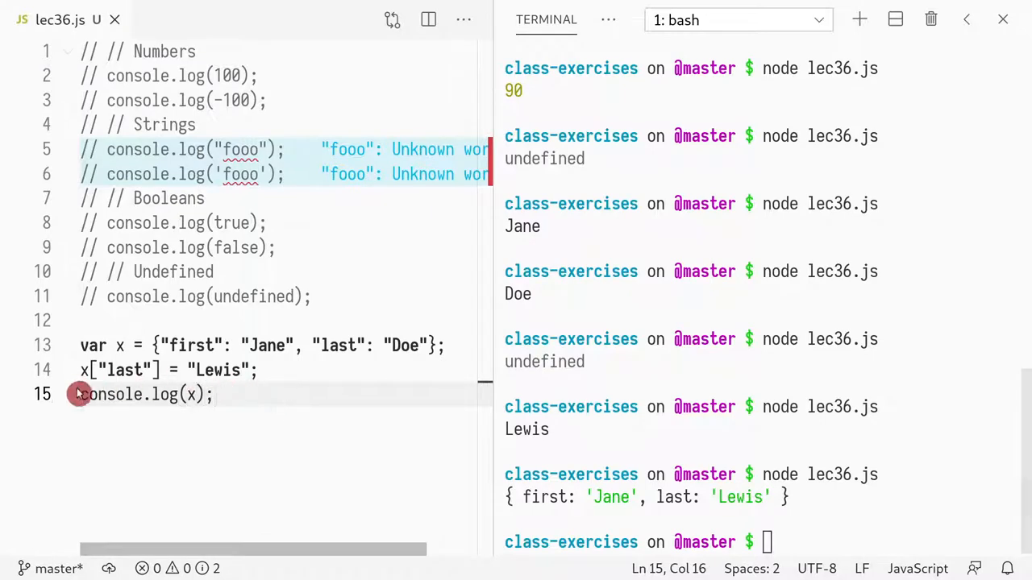
mouse_move(160, 348)
mouse_down()
mouse_move(290, 366)
mouse_move(436, 349)
mouse_up()
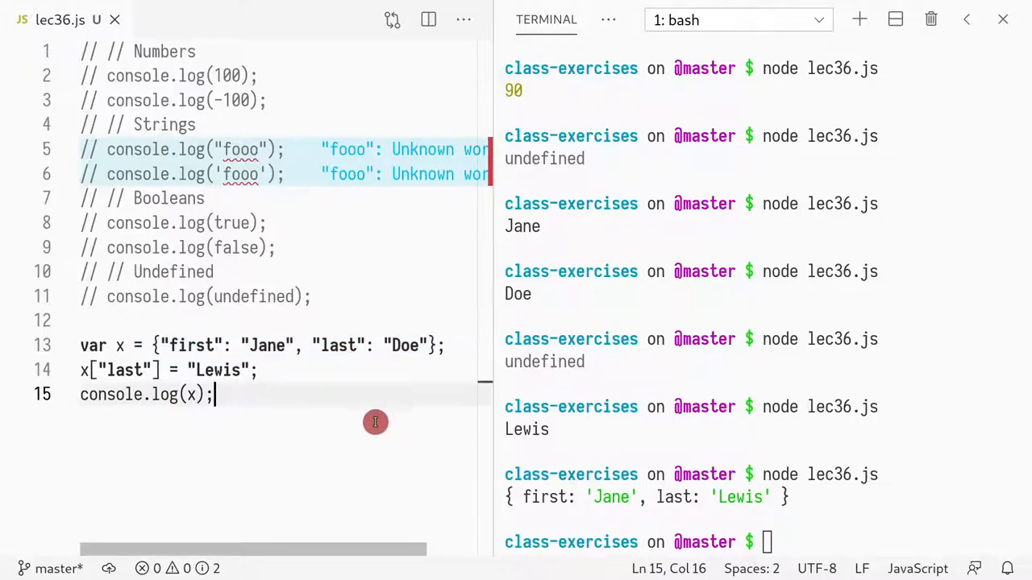
Add x["middle"] = "M"; after the Lewis line, save, and rerun to print middle: 'M'.
key(Up)
key(Left)
key(Left)
key(Return)
text(x)
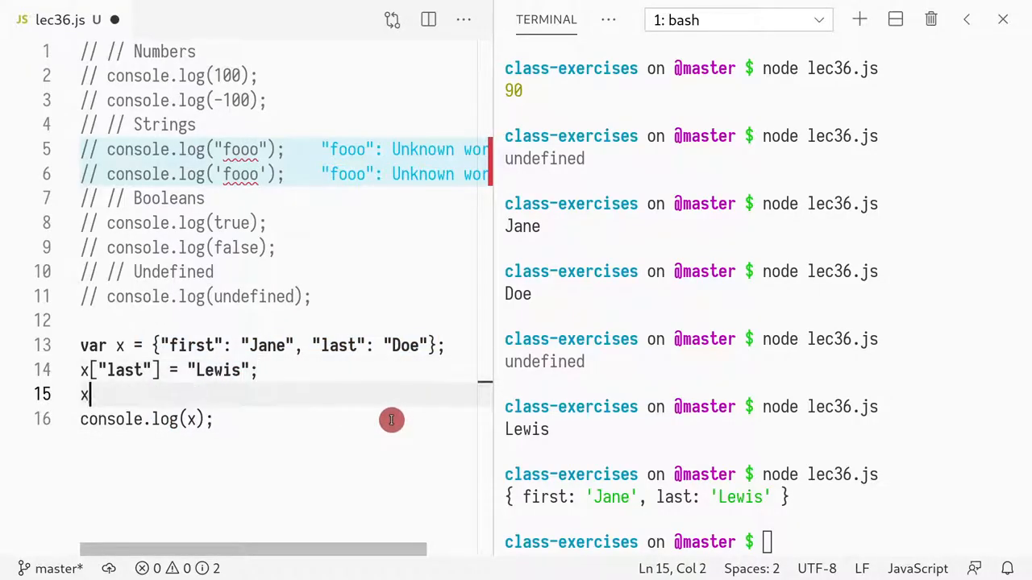
text([")
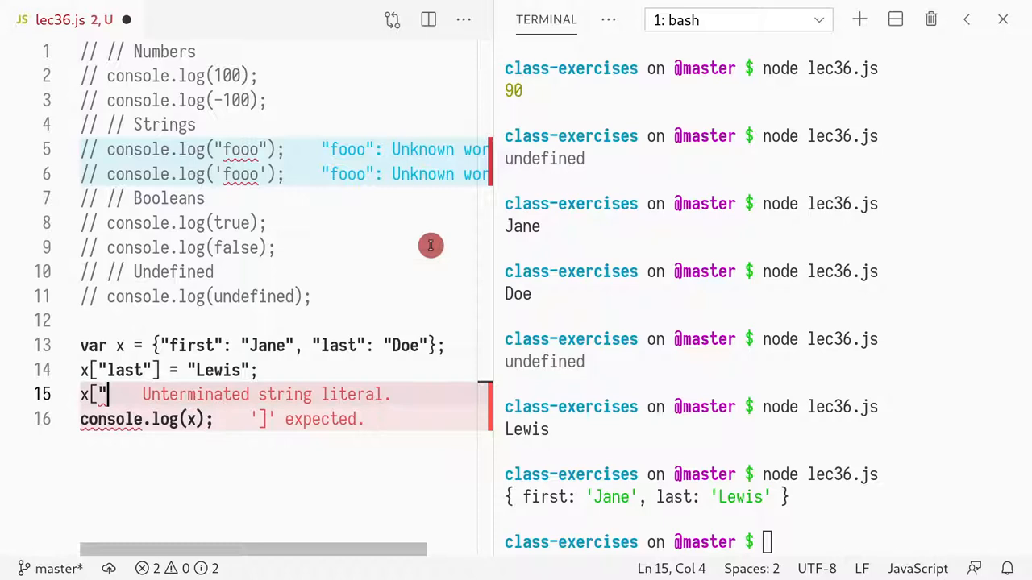
drag(258, 370, 66, 370)
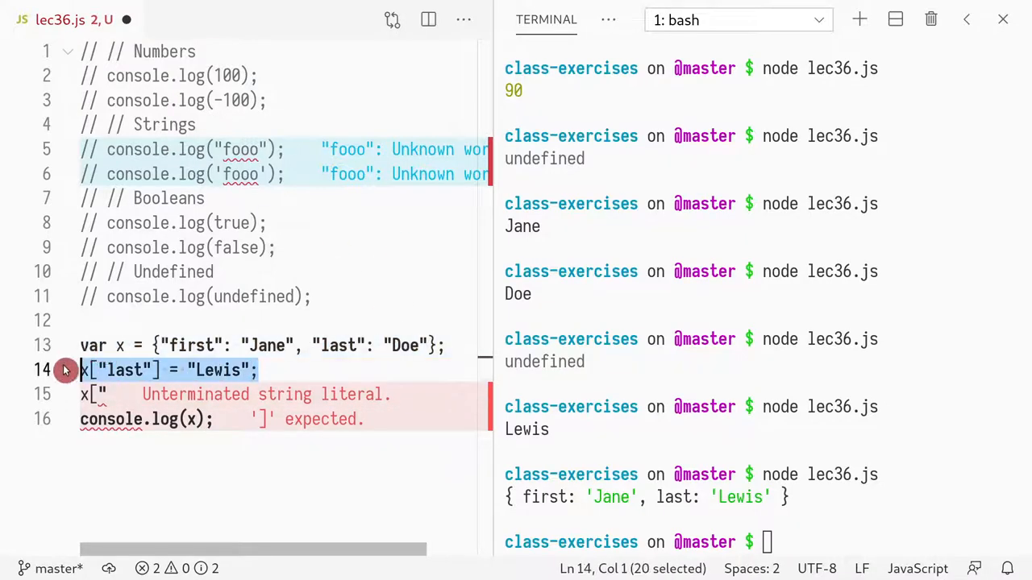
click(133, 394)
text(mi)
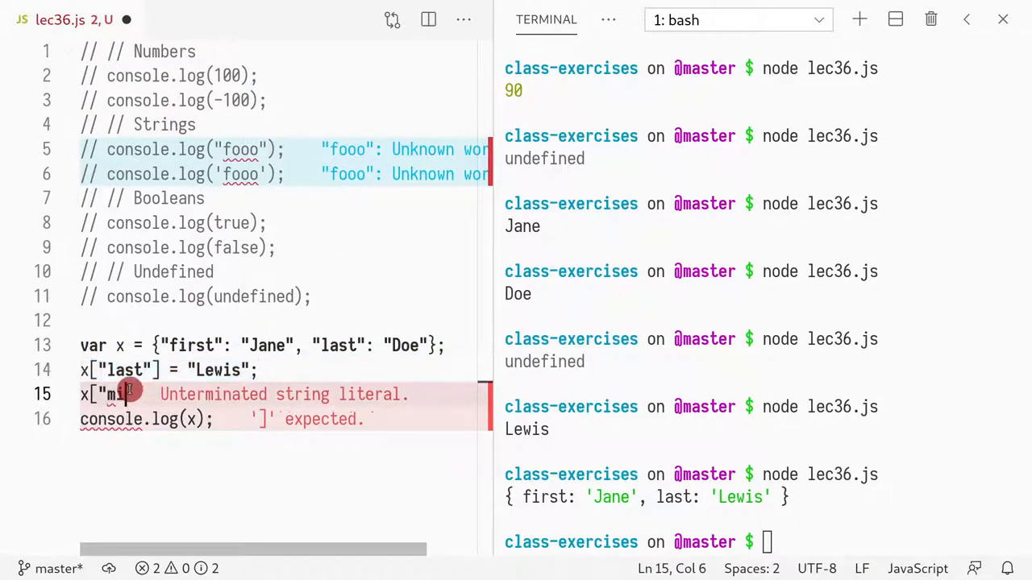
text(ddle"] = )
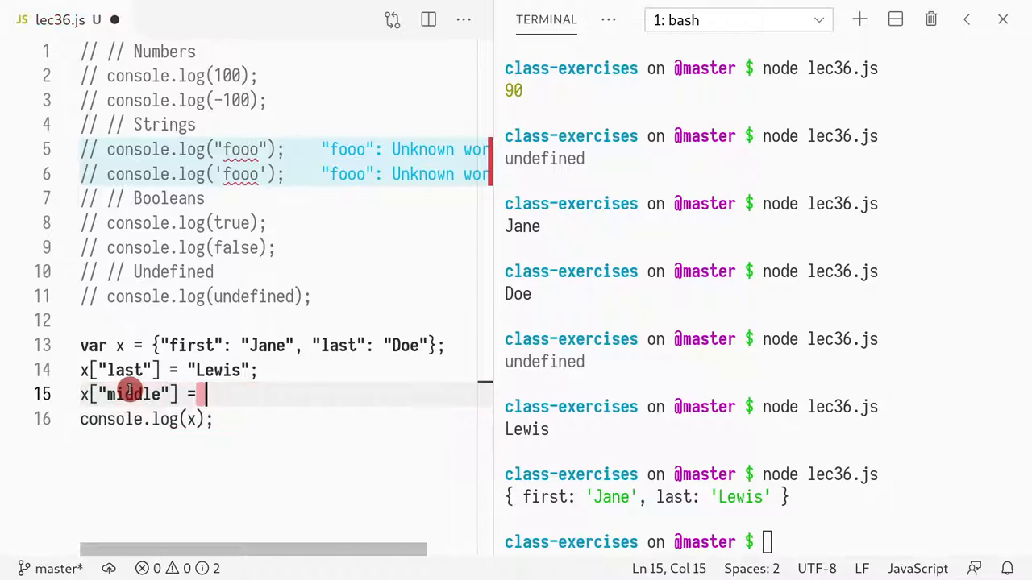
text("M";)
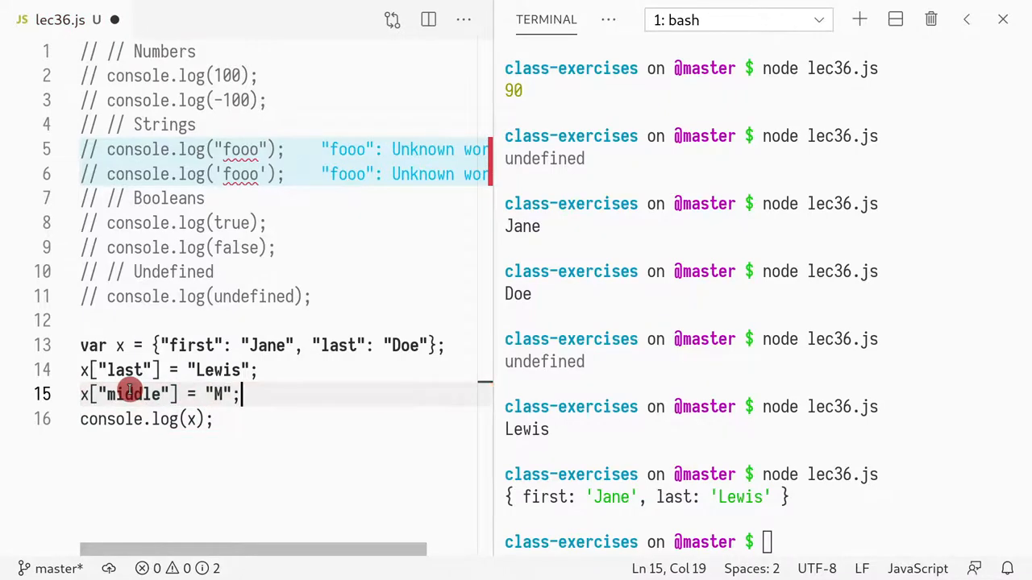
key(ctrl+s)
click(831, 437)
key(Up)
key(Return)
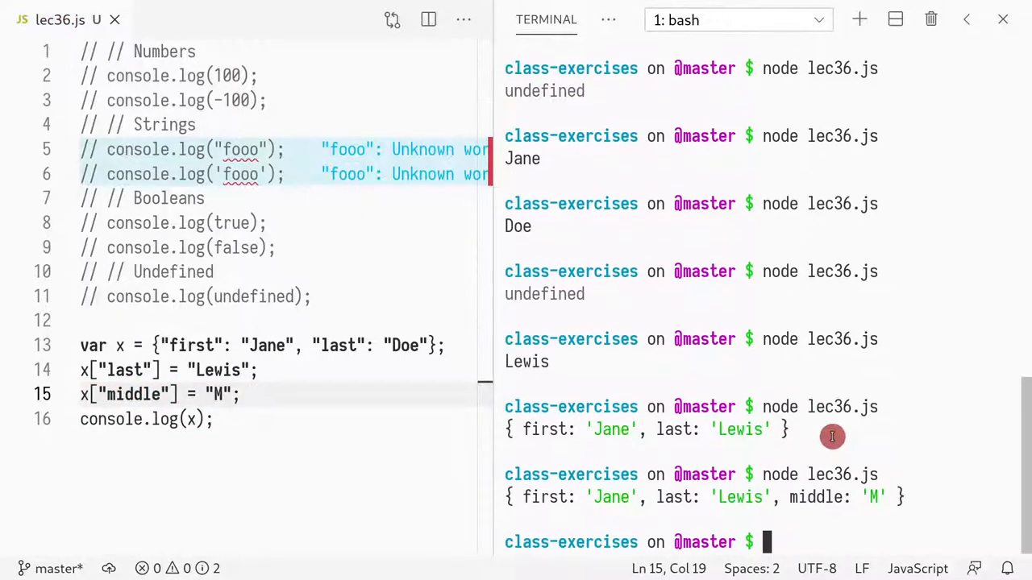
drag(780, 498, 886, 497)
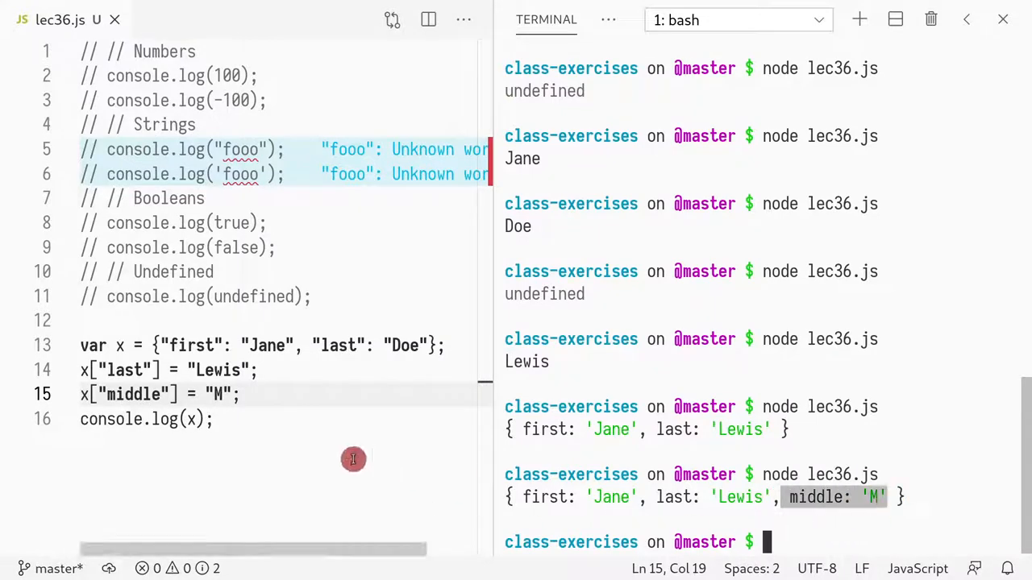
Highlight the original object literal to contrast it with the added properties.
drag(161, 345, 436, 345)
click(373, 385)
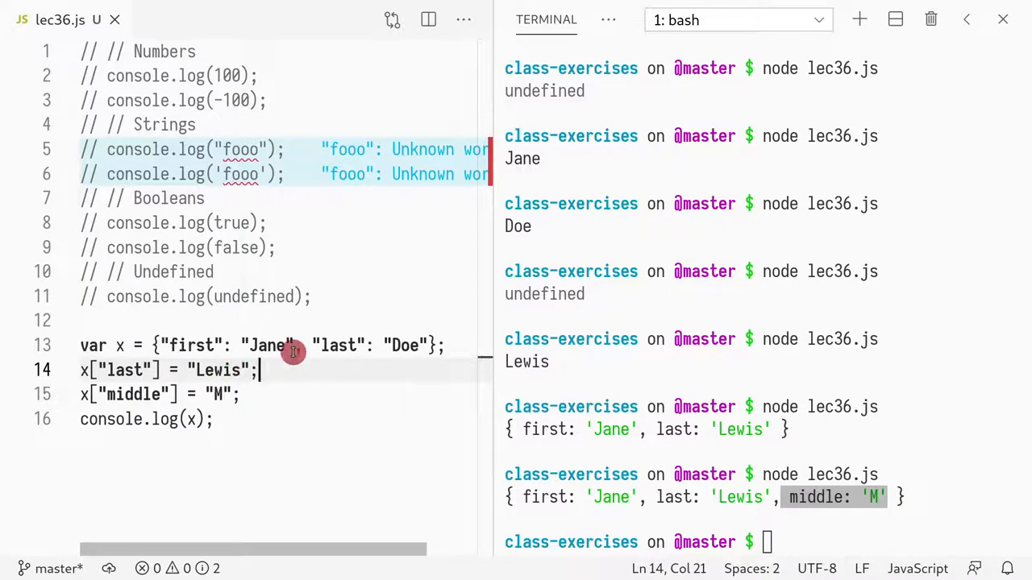
Add delete x["middle"]; on a new line after console.log(x) and save.
key(Down)
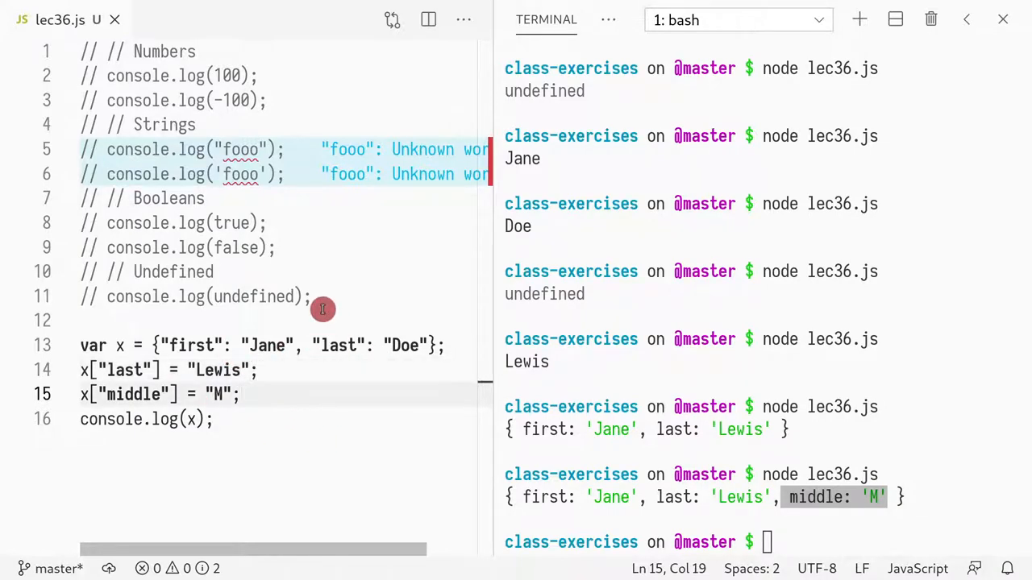
key(Return)
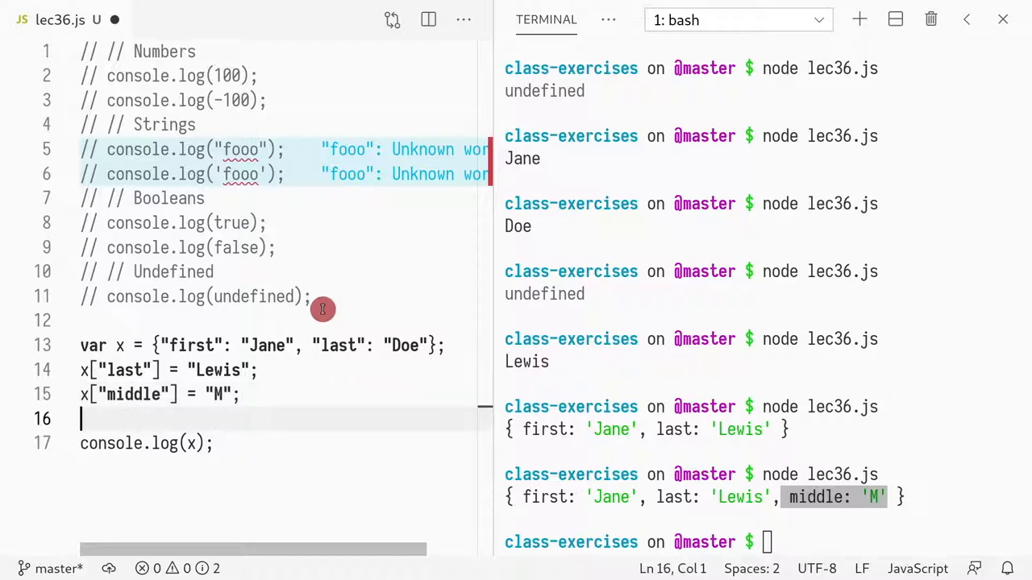
key(BackSpace)
key(Down)
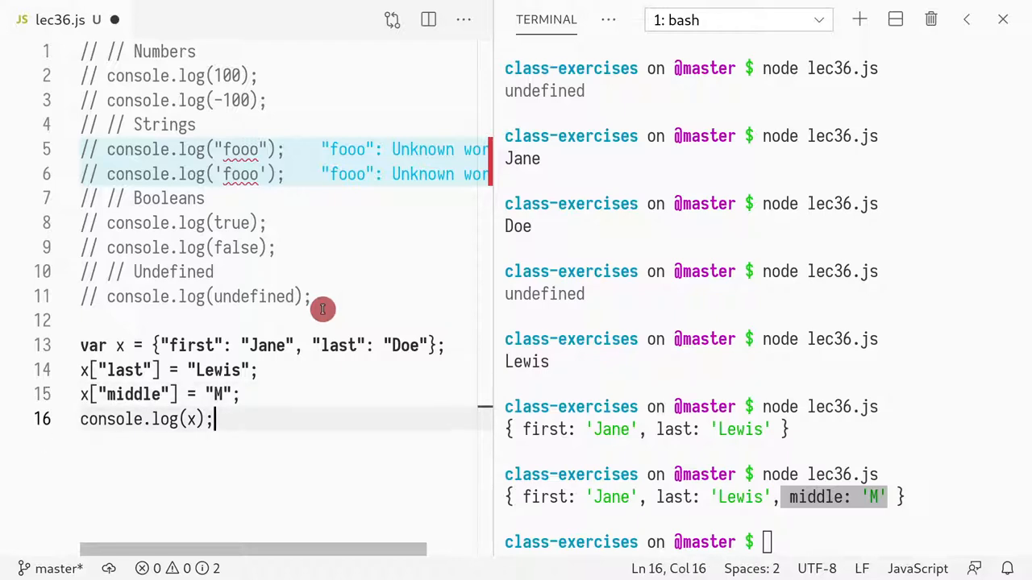
key(Return)
text(delete)
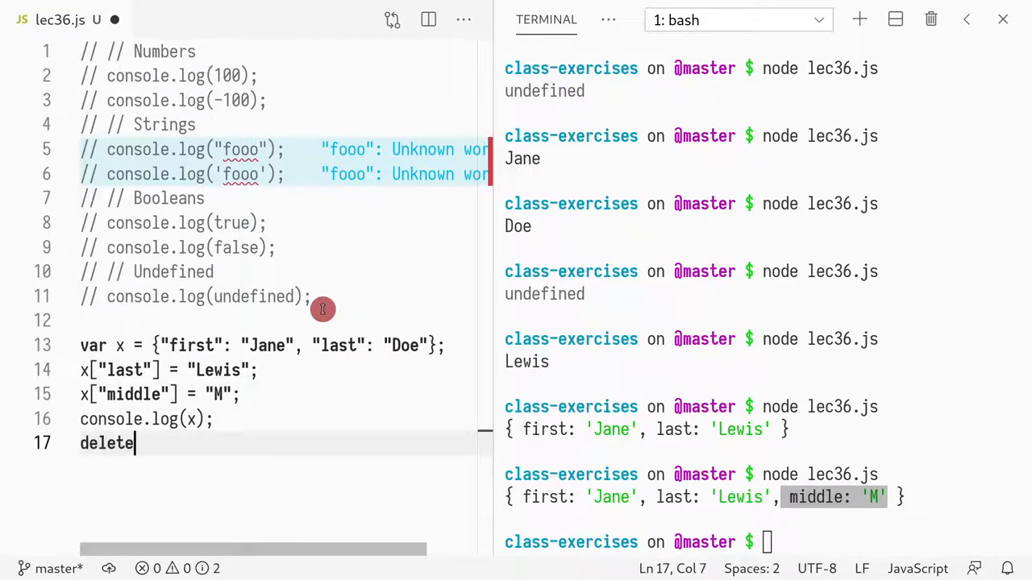
text( x["miod)
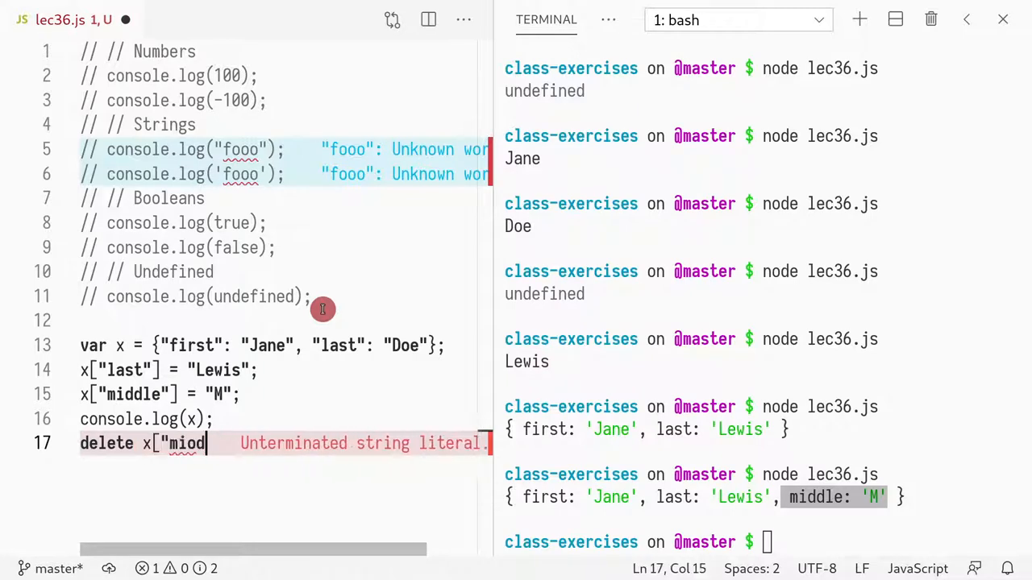
key(BackSpace)
key(BackSpace)
text(ddle"])
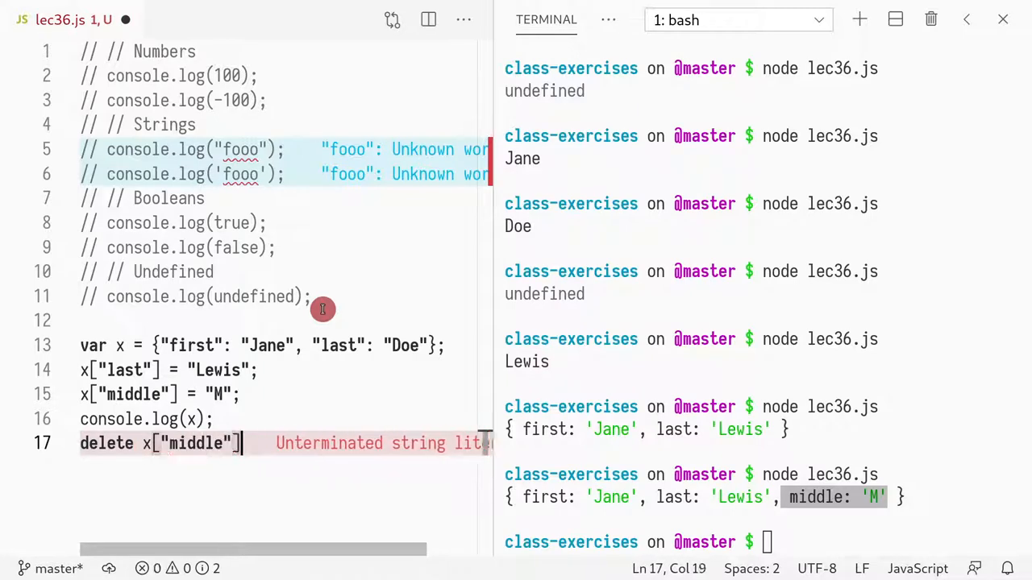
text(;)
key(ctrl+s)
key(Home)
Copy the console.log(x) line and paste it after the delete statement, then save.
key(Up)
key(shift+Down)
key(ctrl+c)
key(End)
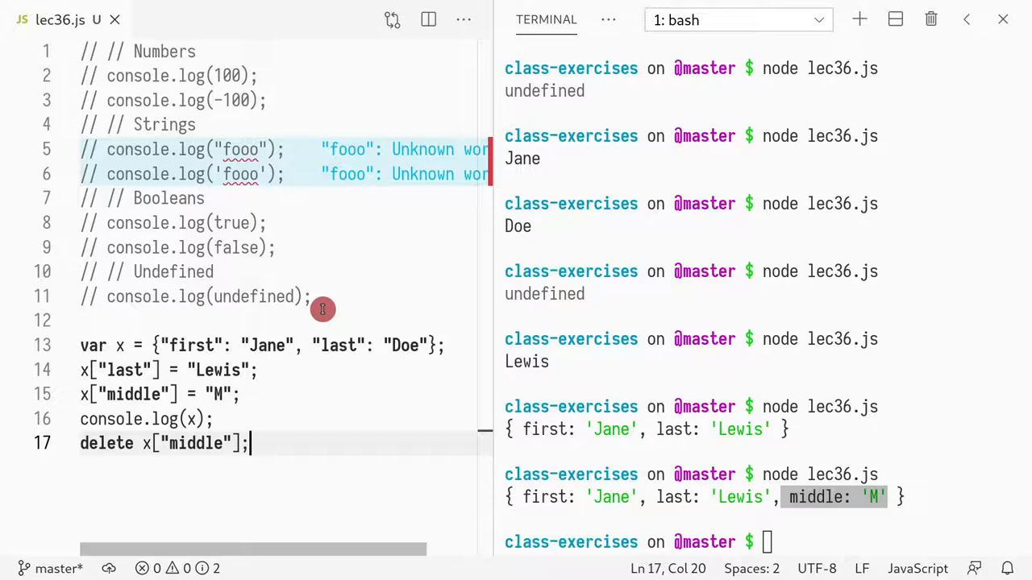
key(Return)
key(ctrl+v)
key(ctrl+s)
Rerun node lec36.js and highlight the object printed without the middle key.
click(636, 307)
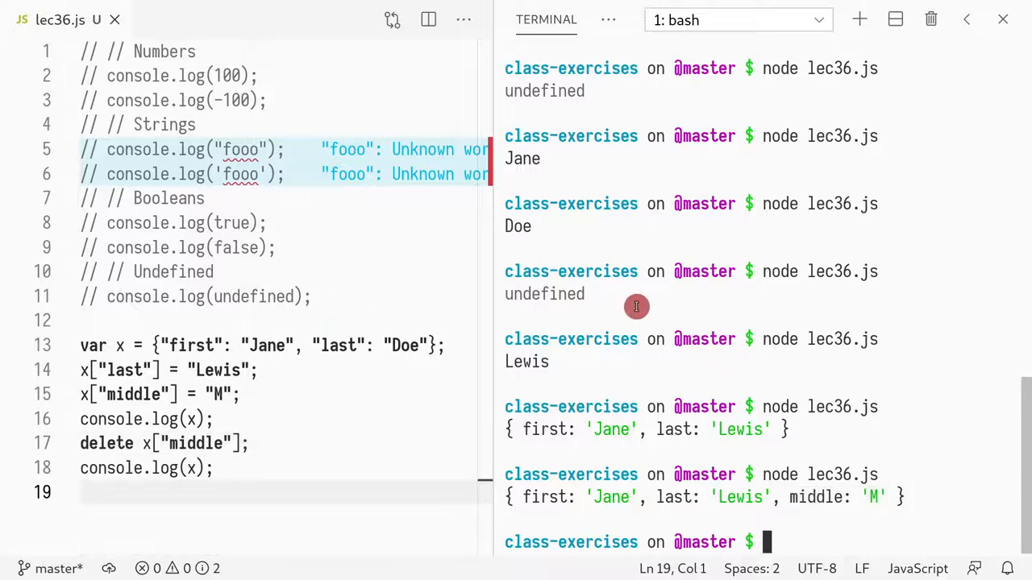
key(Up)
key(Return)
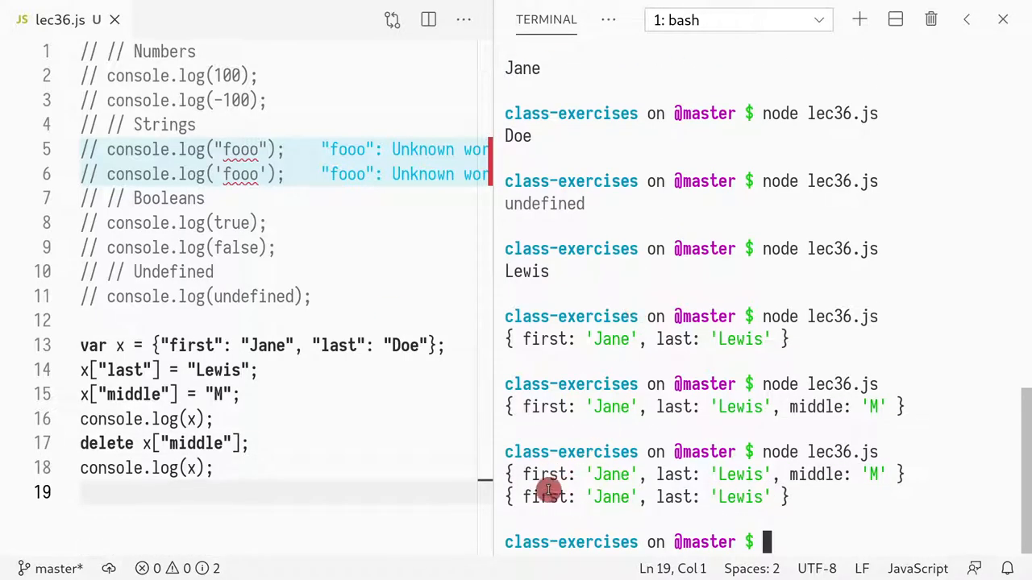
drag(524, 497, 771, 497)
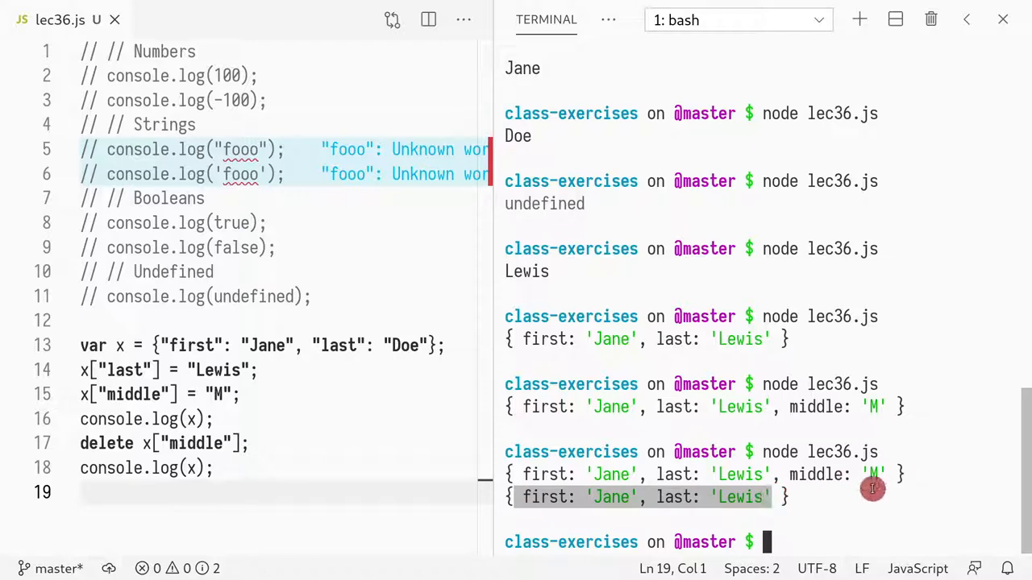
click(337, 490)
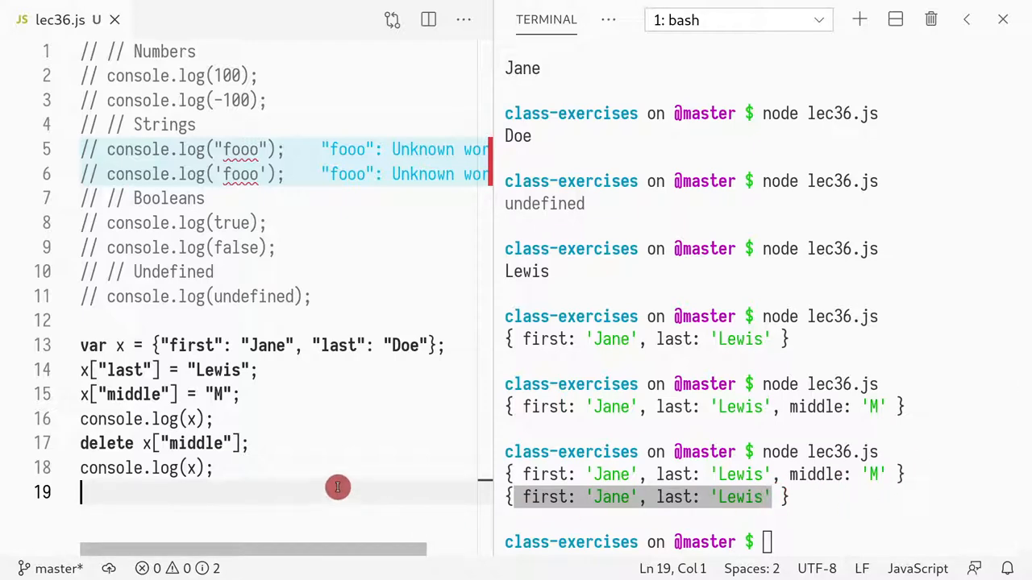
key(alt)
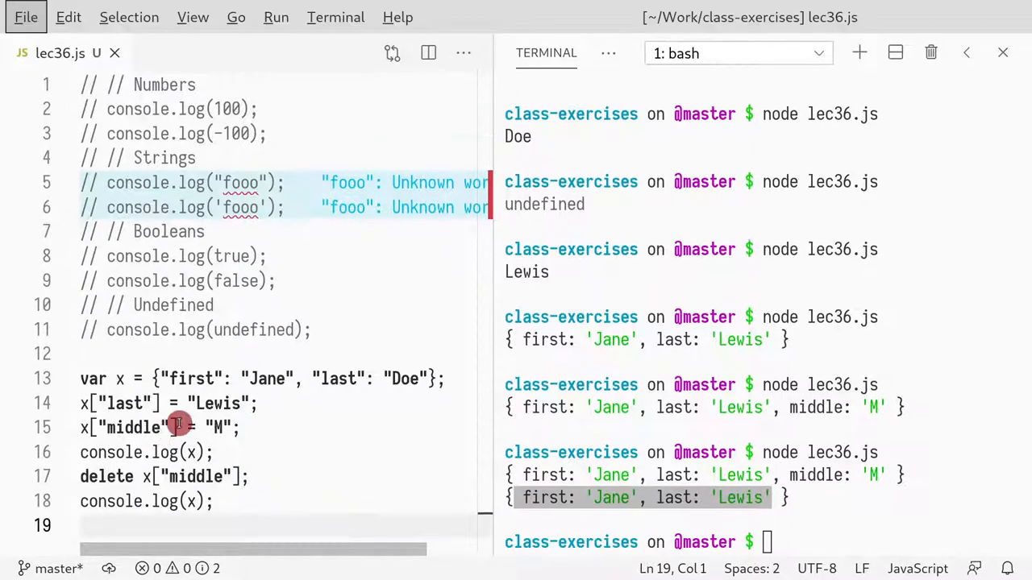
key(alt)
click(155, 345)
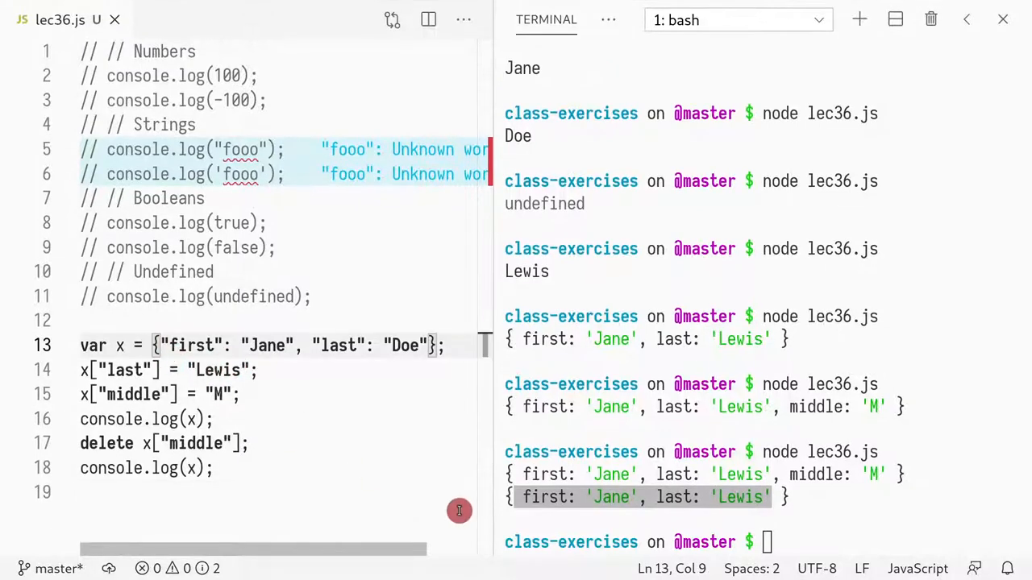
shift+click(449, 346)
key(Down)
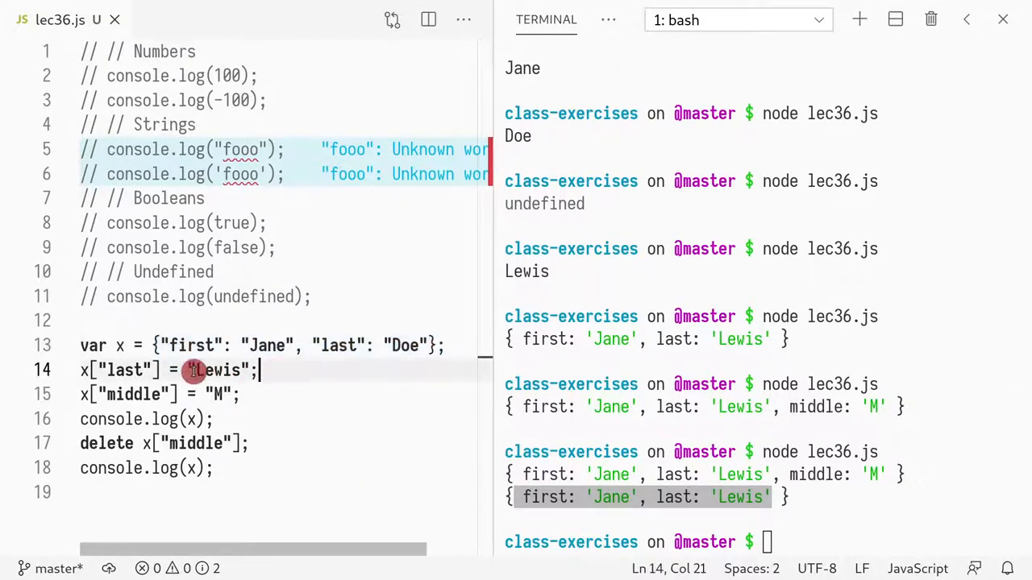
double_click(191, 345)
key(Down)
key(Down)
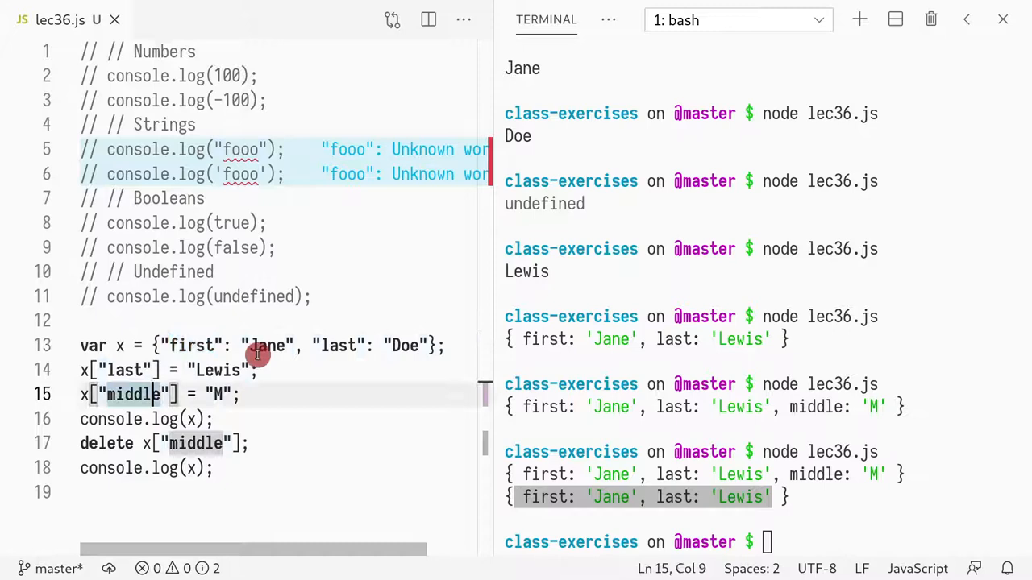
drag(249, 346, 293, 347)
click(129, 395)
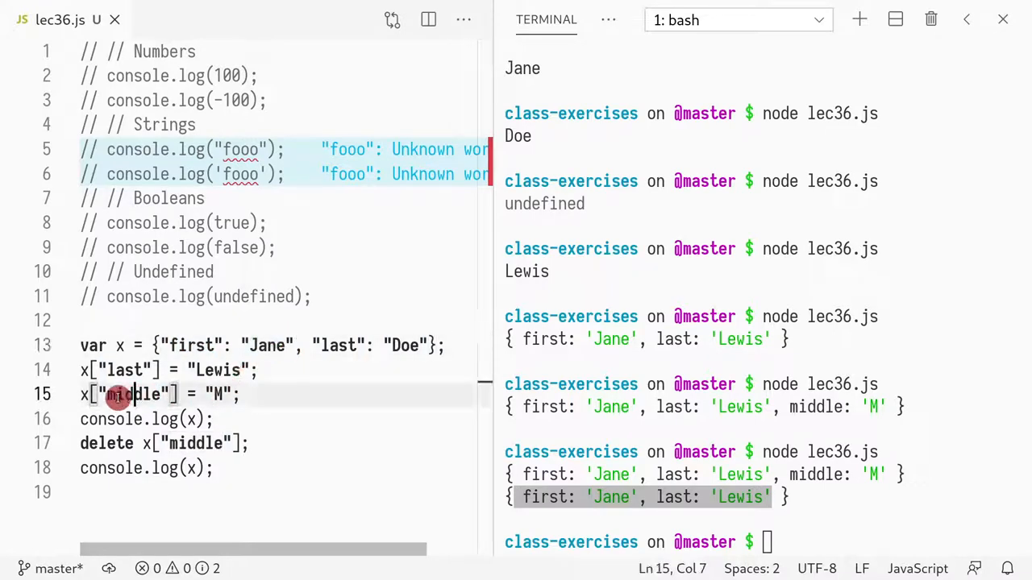
drag(88, 370, 258, 369)
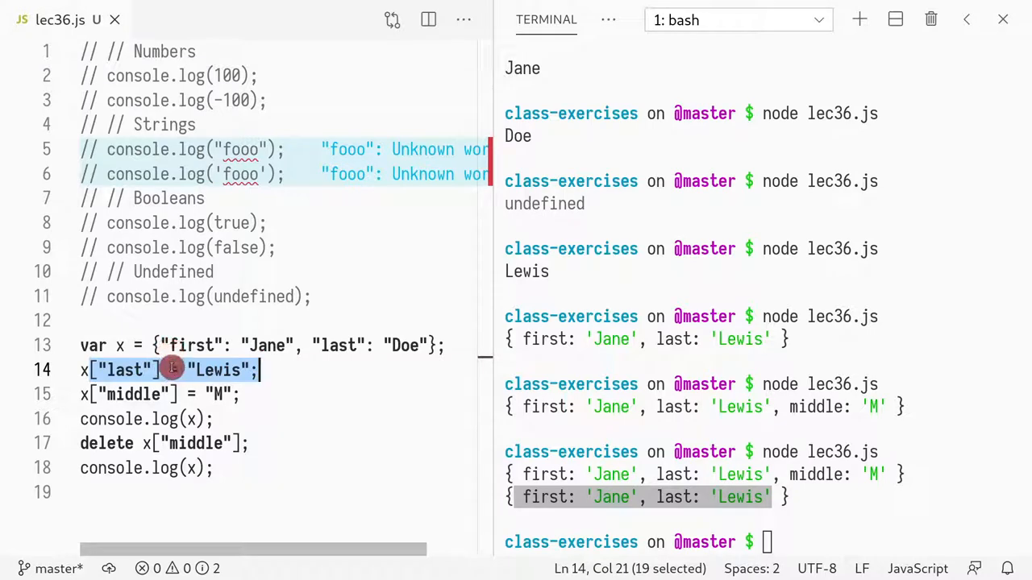
click(198, 394)
drag(247, 392, 84, 396)
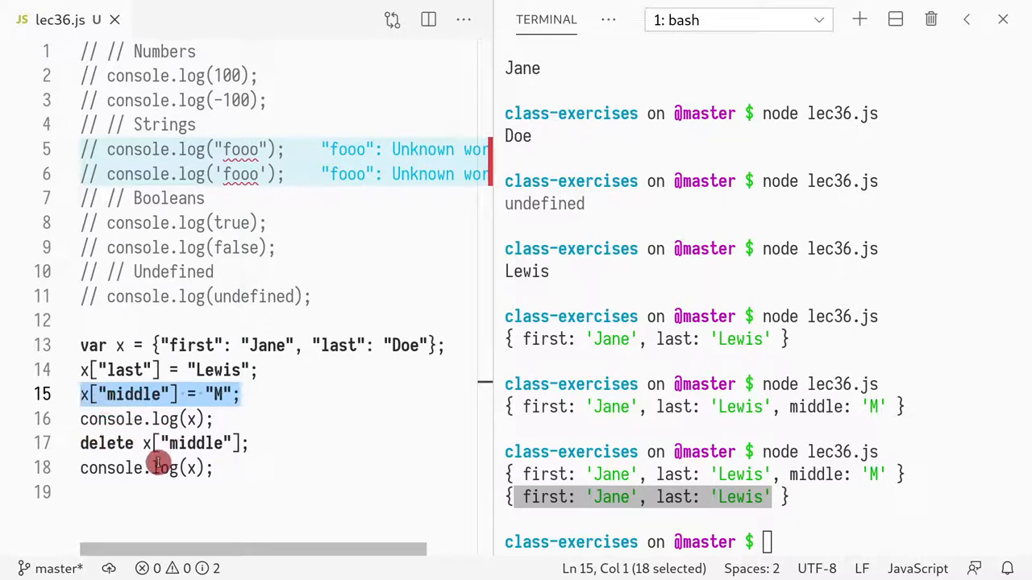
click(132, 445)
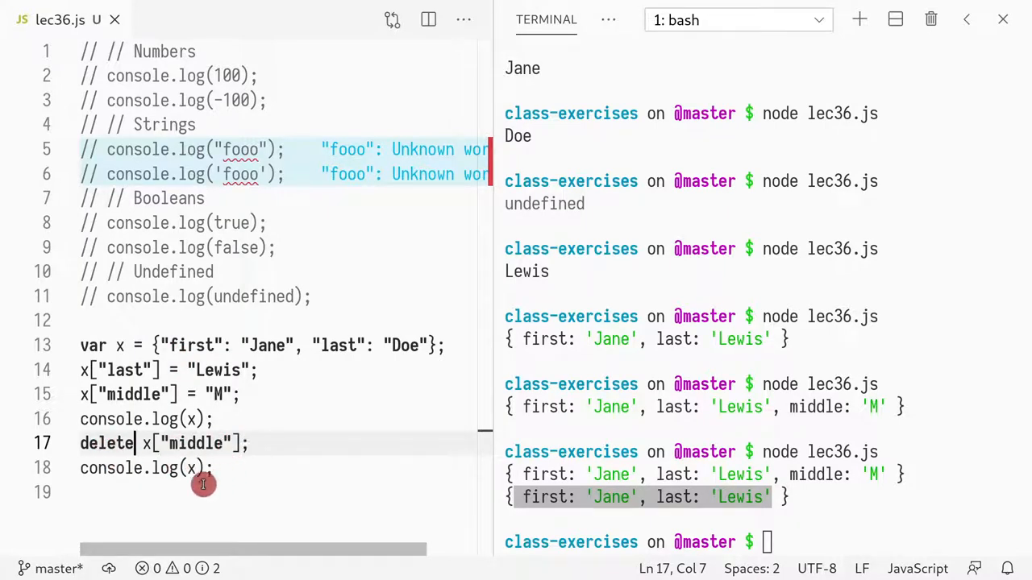
click(120, 494)
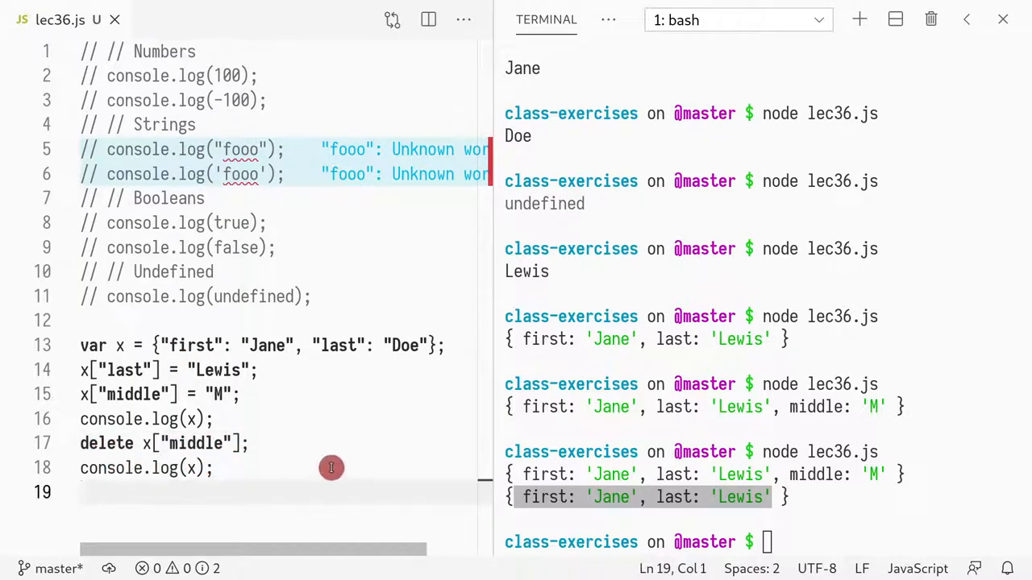
drag(213, 420, 165, 434)
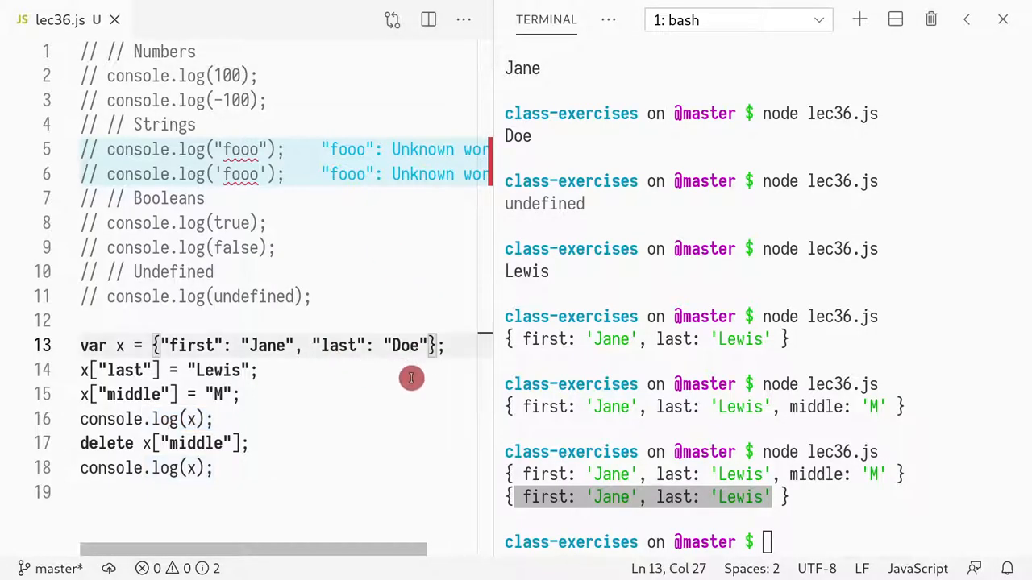
Duplicate the bracket-notation block (lines 14–18) below a // ----- divider and save.
key(Down)
key(Down)
key(Down)
key(Home)
key(Up)
key(Up)
key(shift+Down)
key(shift+Down)
key(shift+Down)
key(shift+Down)
key(shift+Down)
key(ctrl+c)
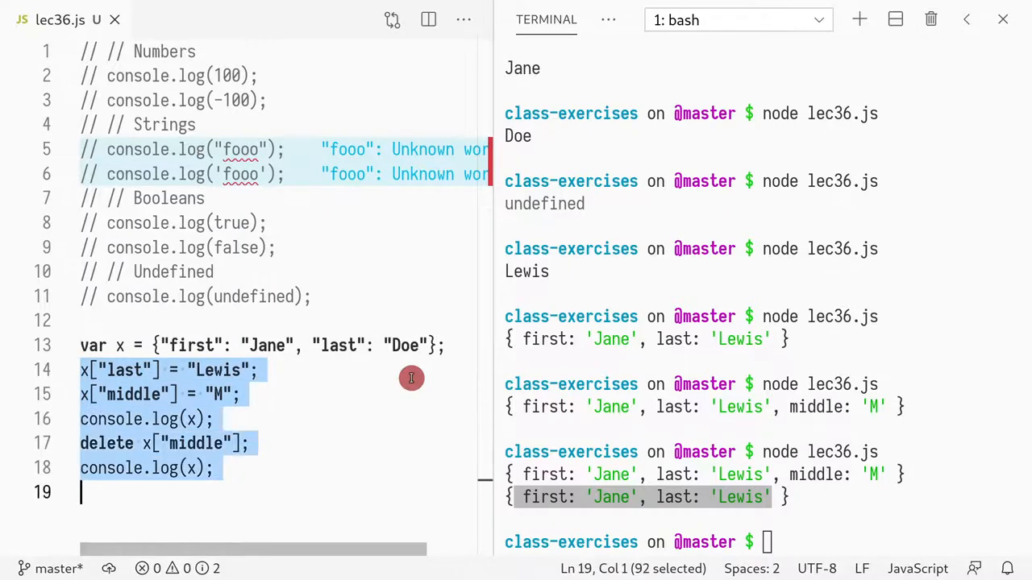
click(151, 516)
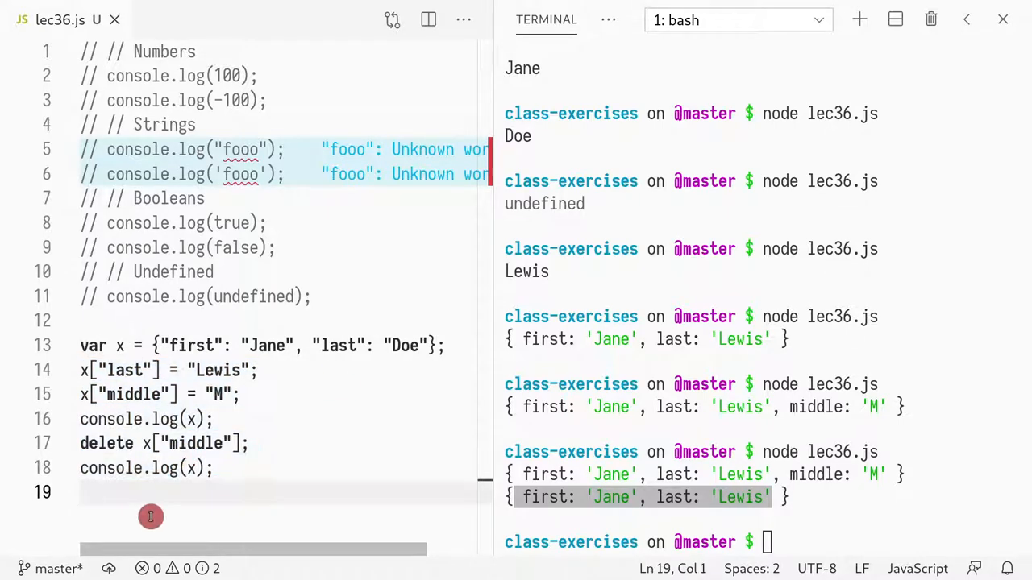
text(// ----)
key(Return)
text(-)
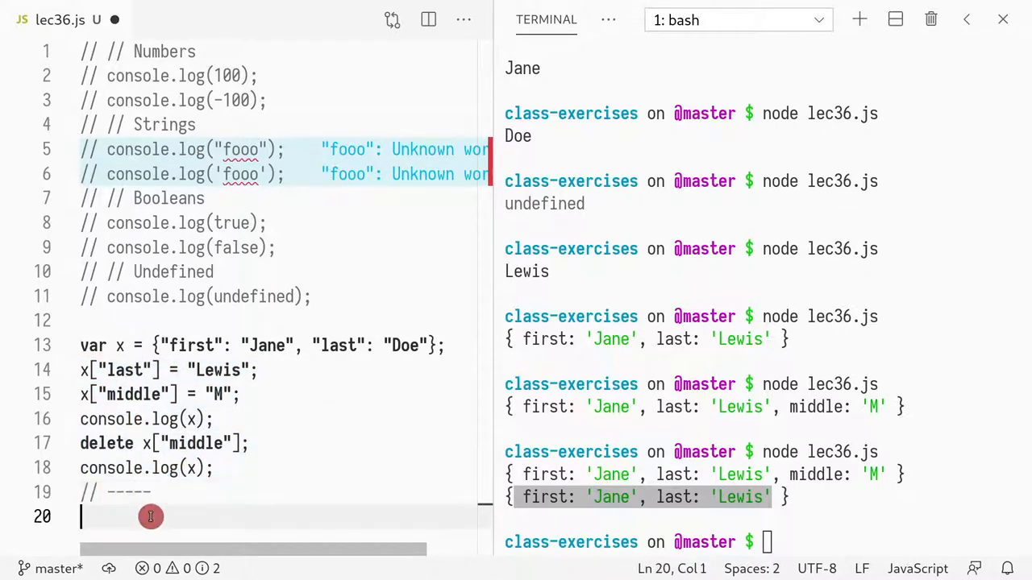
key(Return)
key(Up)
key(ctrl+v)
key(ctrl+s)
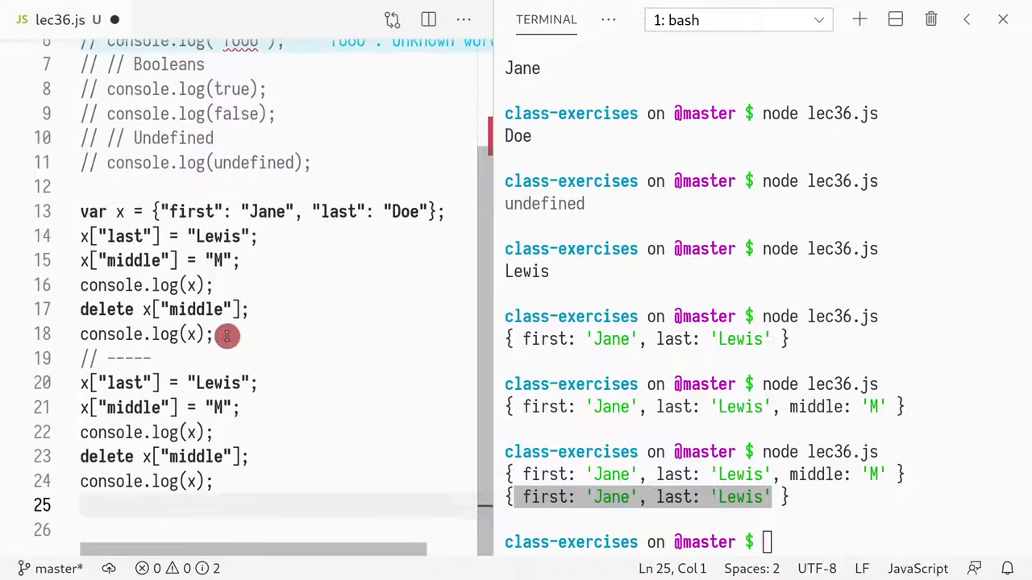
click(109, 387)
key(Down)
key(Down)
key(Down)
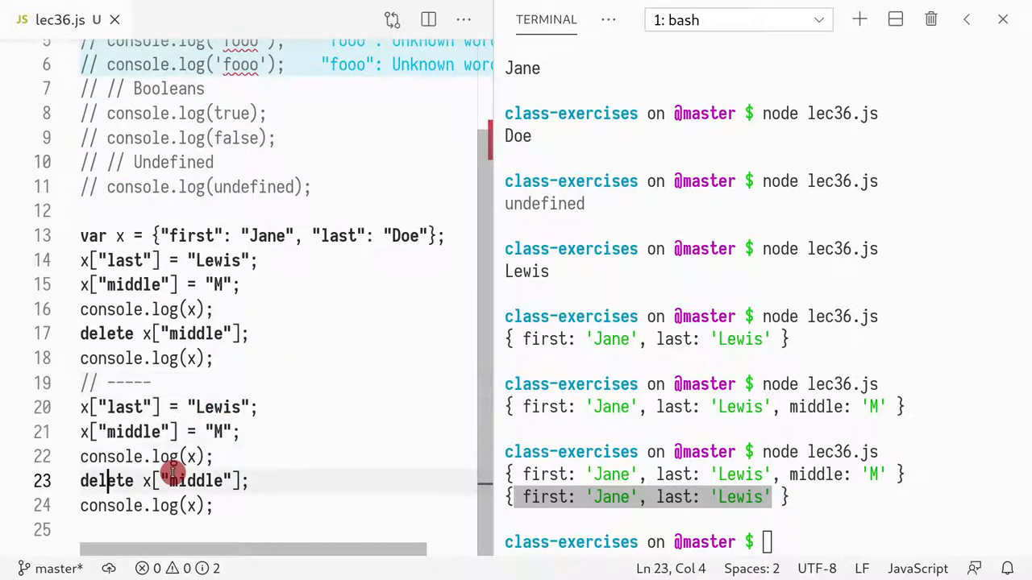
key(Down)
key(Down)
key(Return)
key(Return)
key(Return)
key(Return)
key(Return)
key(Return)
key(Return)
text(/)
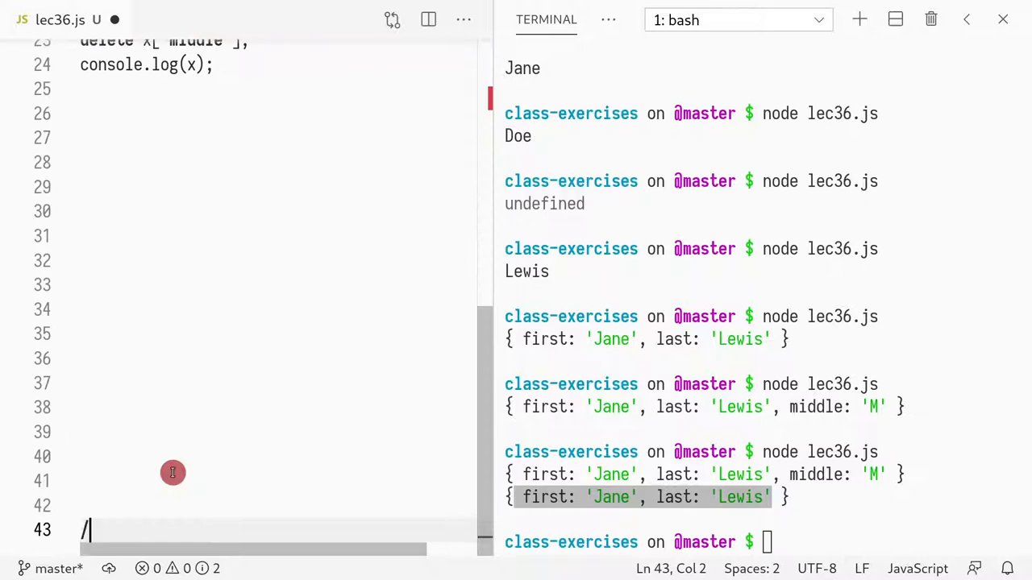
key(ctrl+s)
scroll(172, 473, up, 4)
scroll(105, 492, up, 3)
scroll(163, 460, down, 3)
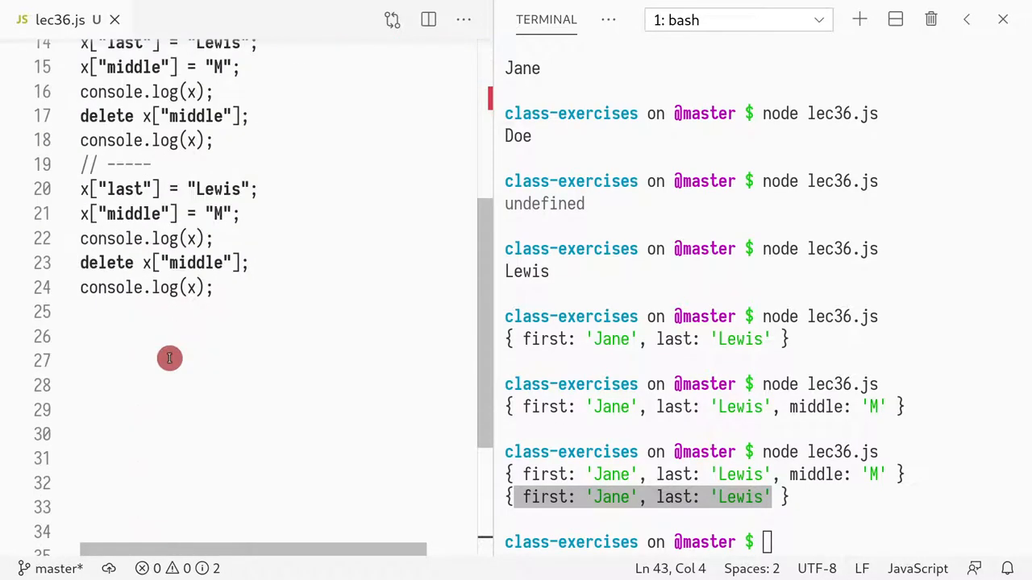
Rewrite the copied x["last"] and x["middle"] assignments as x.last and x.middle.
click(116, 190)
scroll(121, 161, up, 2)
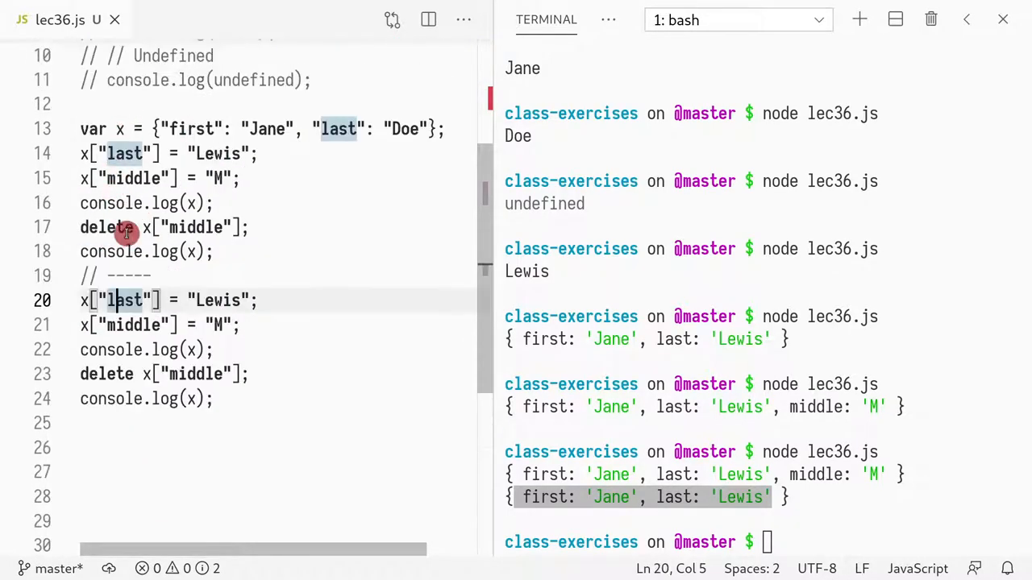
key(Left)
key(BackSpace)
key(BackSpace)
text(.)
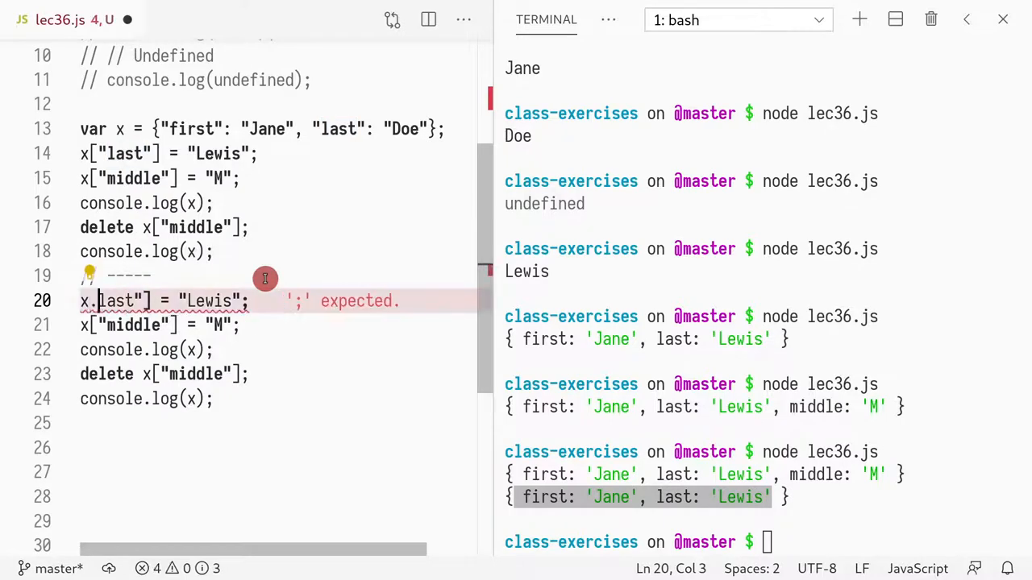
key(BackSpace)
key(BackSpace)
key(Down)
key(ctrl+Left)
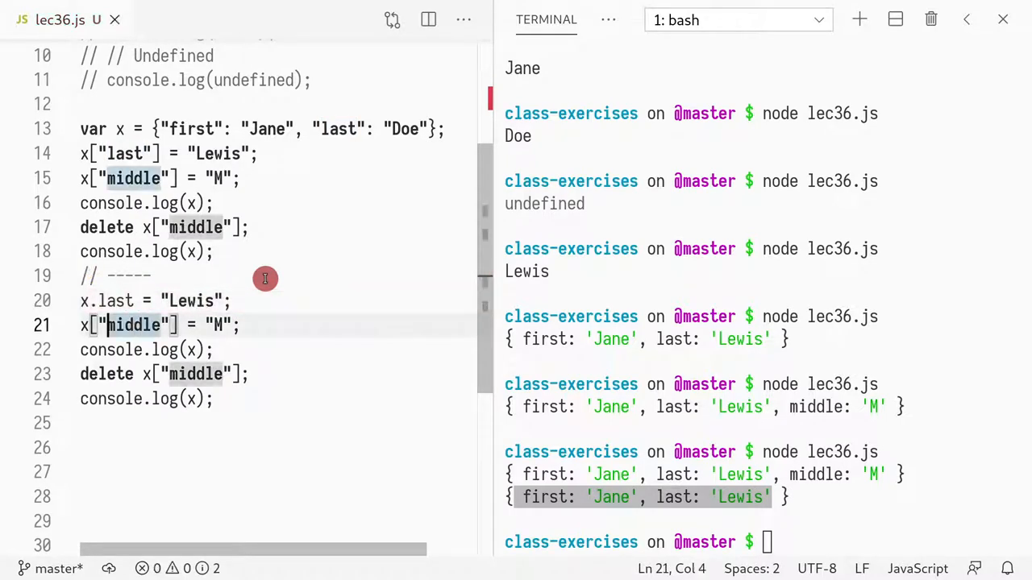
key(Left)
key(ctrl+Right)
key(ctrl+Right)
key(BackSpace)
key(BackSpace)
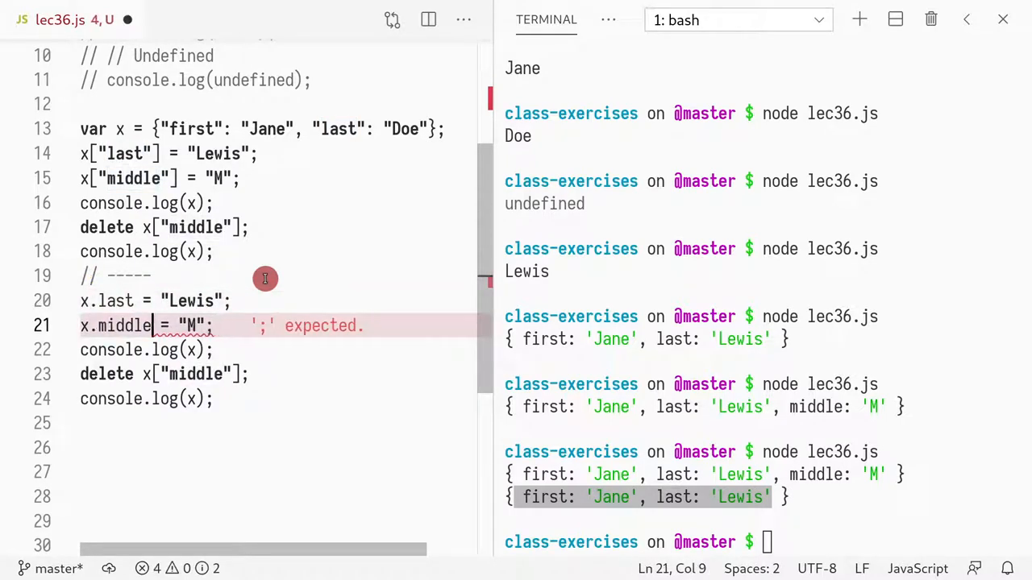
Rewrite delete x["middle"] as delete x.middle and save the file.
key(Down)
key(Down)
key(Right)
key(Right)
key(BackSpace)
key(BackSpace)
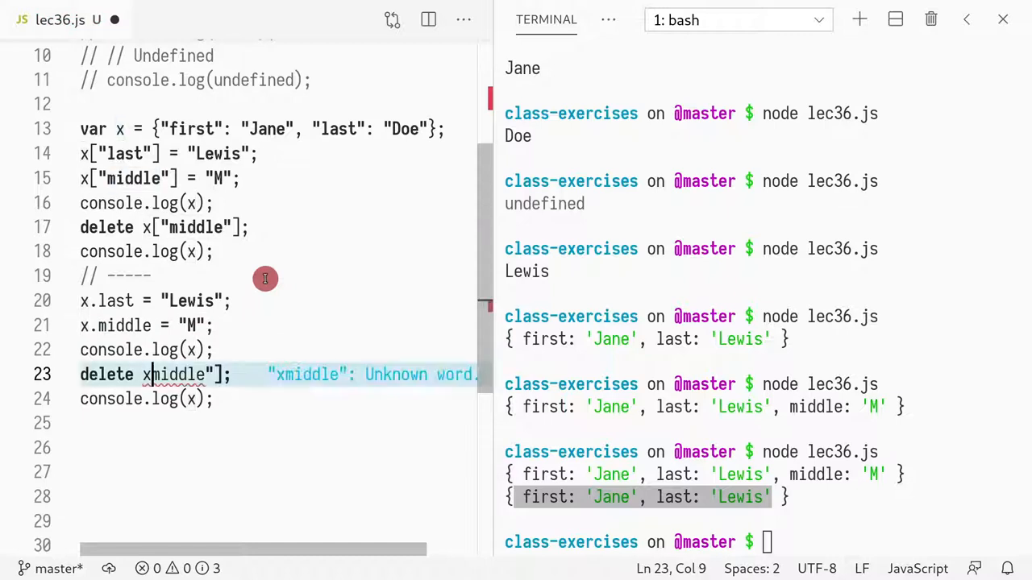
text(.)
key(ctrl+Right)
key(ctrl+Right)
key(Left)
key(BackSpace)
key(BackSpace)
key(ctrl+s)
key(Down)
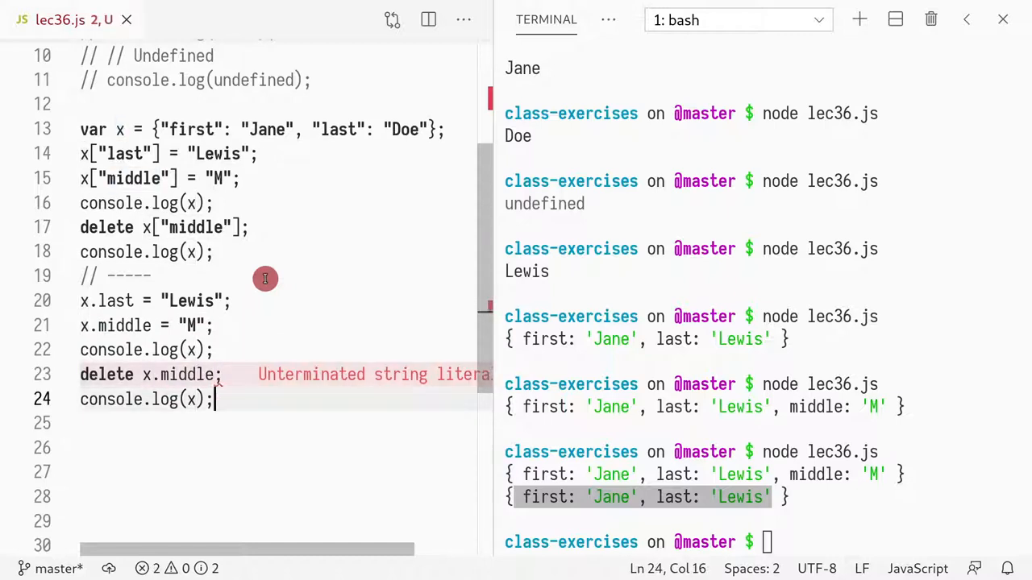
key(ctrl+Left)
key(Down)
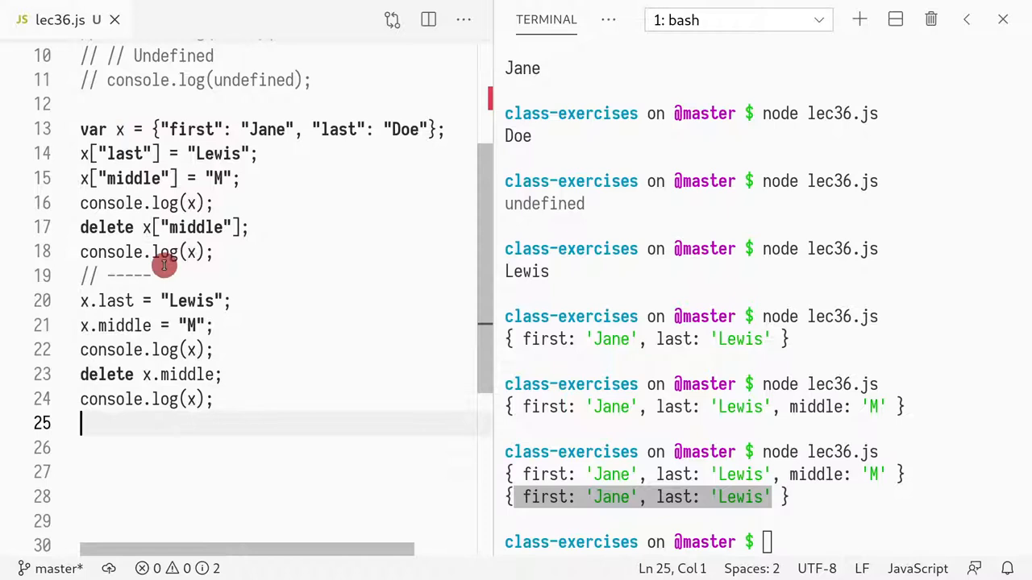
Highlight .last and .middle on lines 20–21 against the bracket-notation x["last"] on line 14.
click(108, 303)
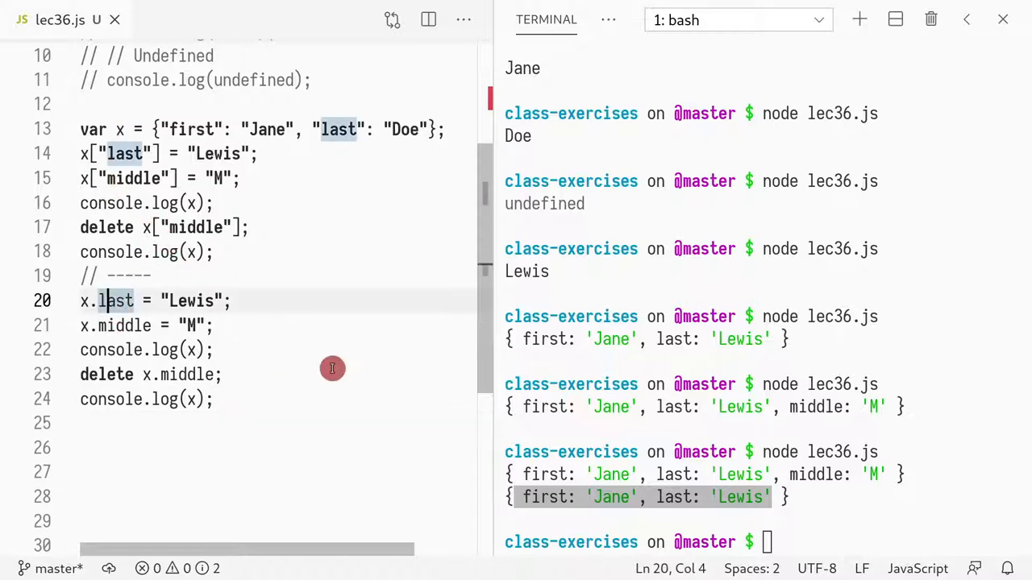
key(Left)
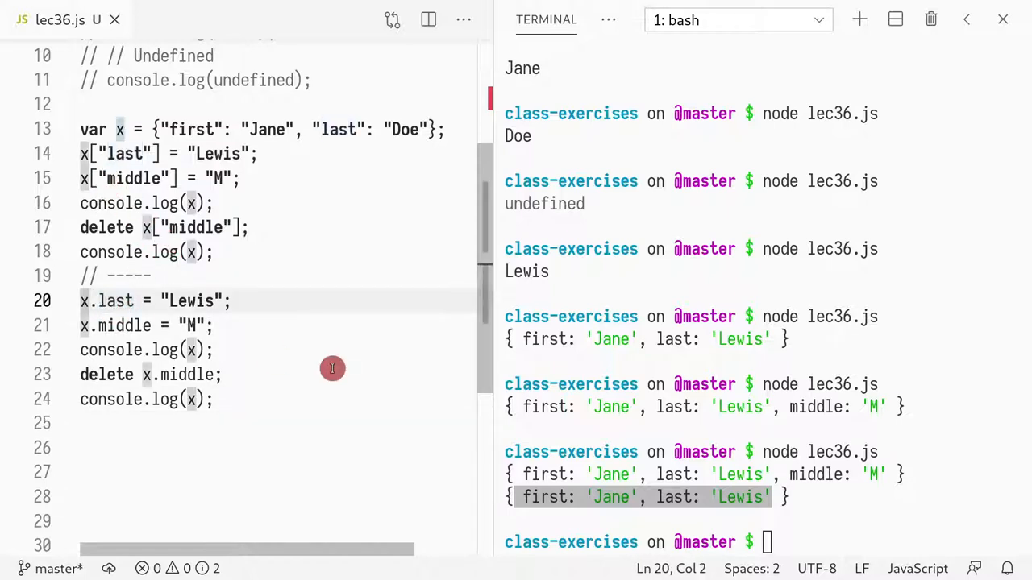
key(ctrl+shift+Right)
key(ctrl+shift+Right)
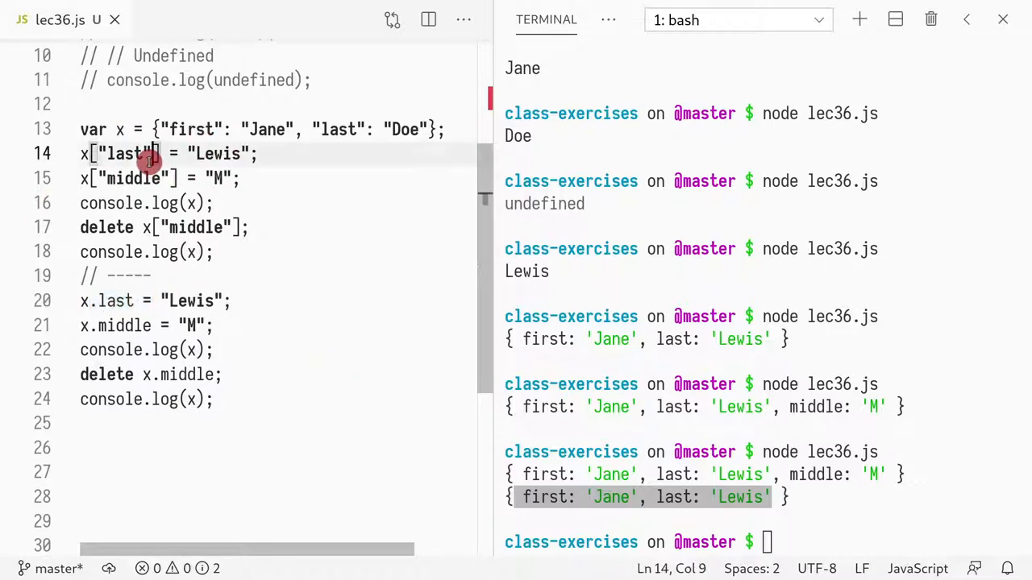
drag(152, 155, 46, 165)
click(116, 324)
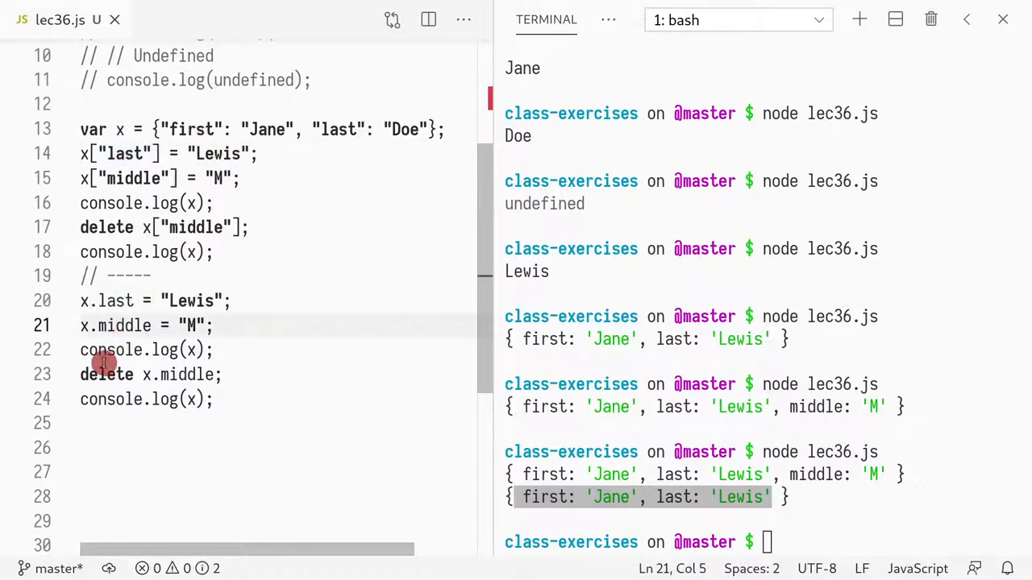
click(114, 300)
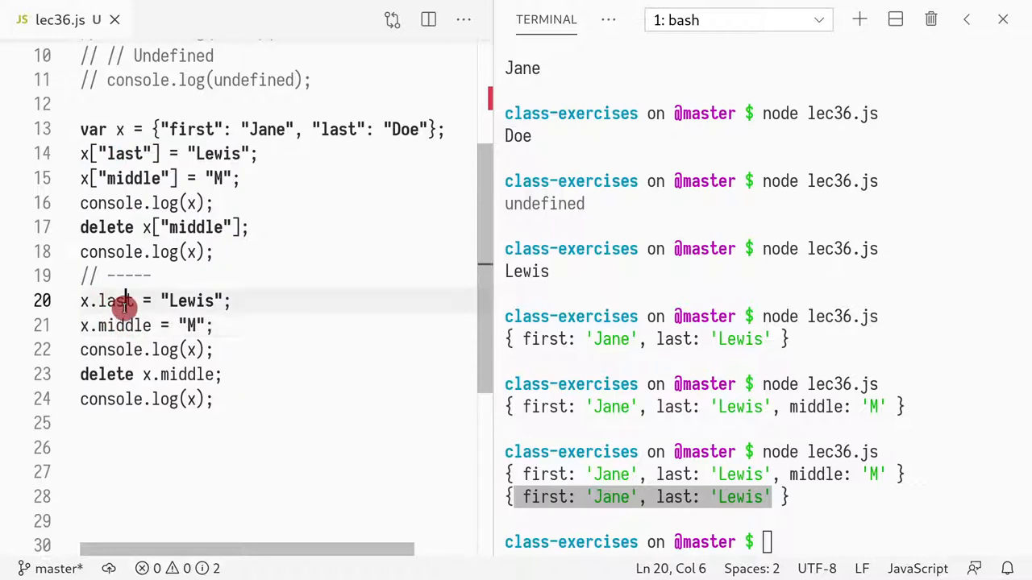
key(ctrl+shift+Right)
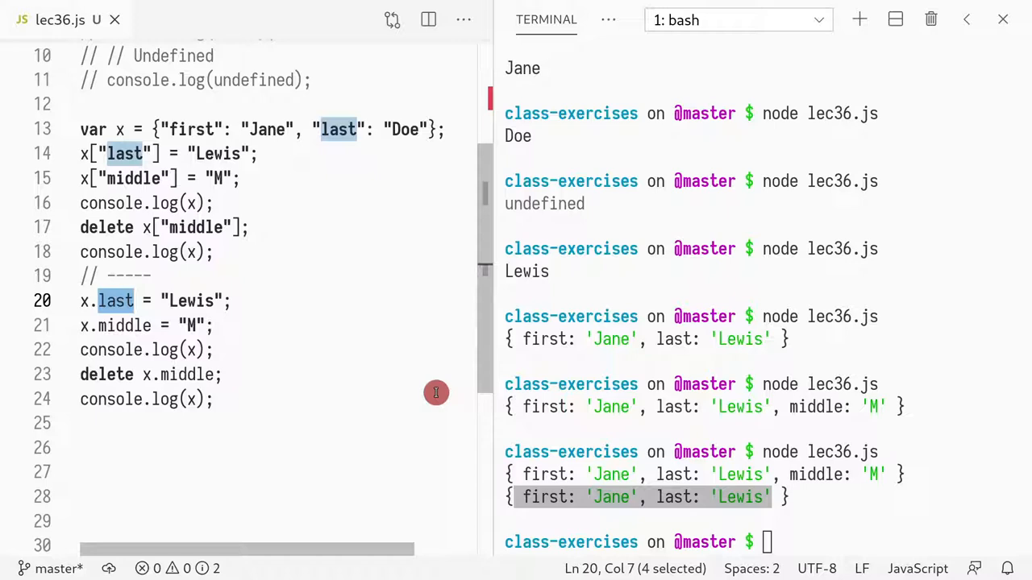
key(Down)
key(Down)
key(Up)
key(ctrl+Right)
key(ctrl+shift+Left)
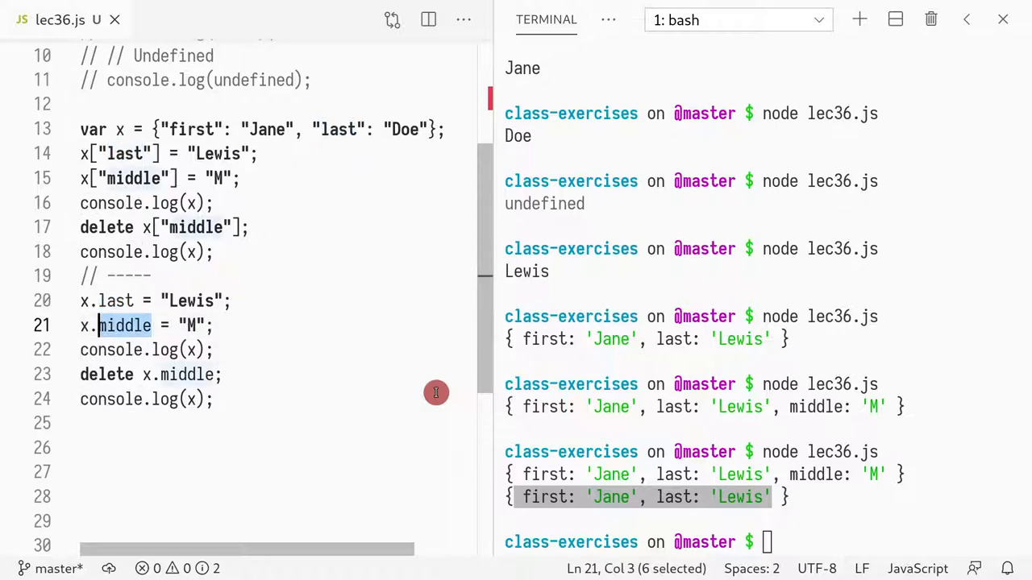
click(314, 355)
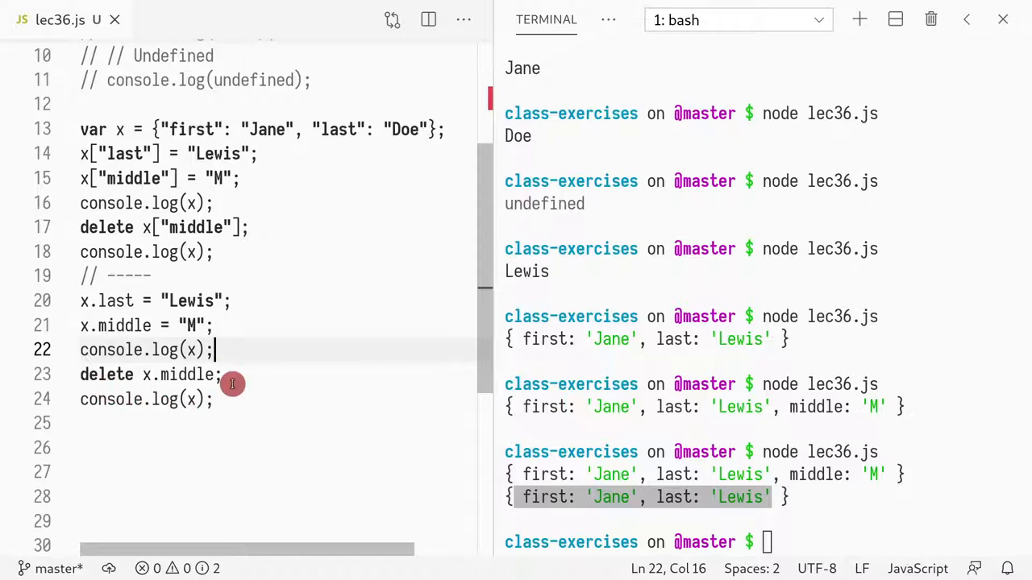
Rerun node lec36.js in the terminal and highlight the matching last two printed objects.
drag(230, 377, 98, 399)
click(800, 385)
key(Up)
key(Return)
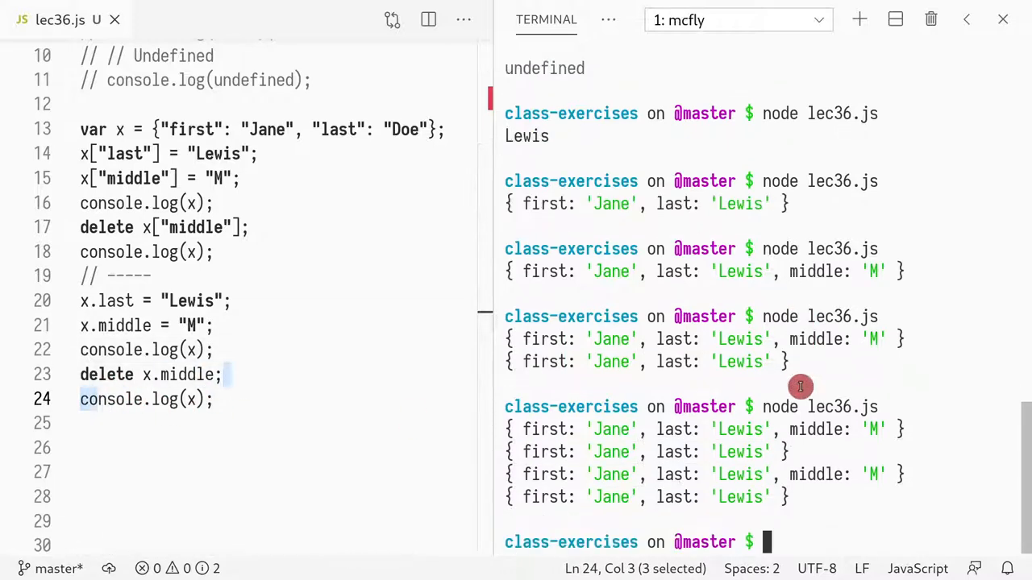
drag(558, 478, 941, 571)
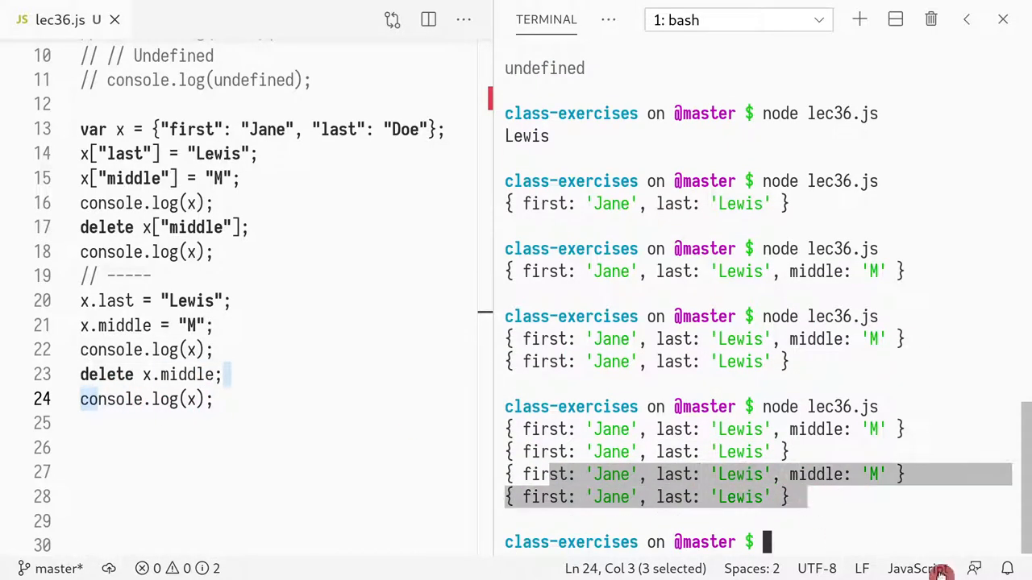
click(401, 455)
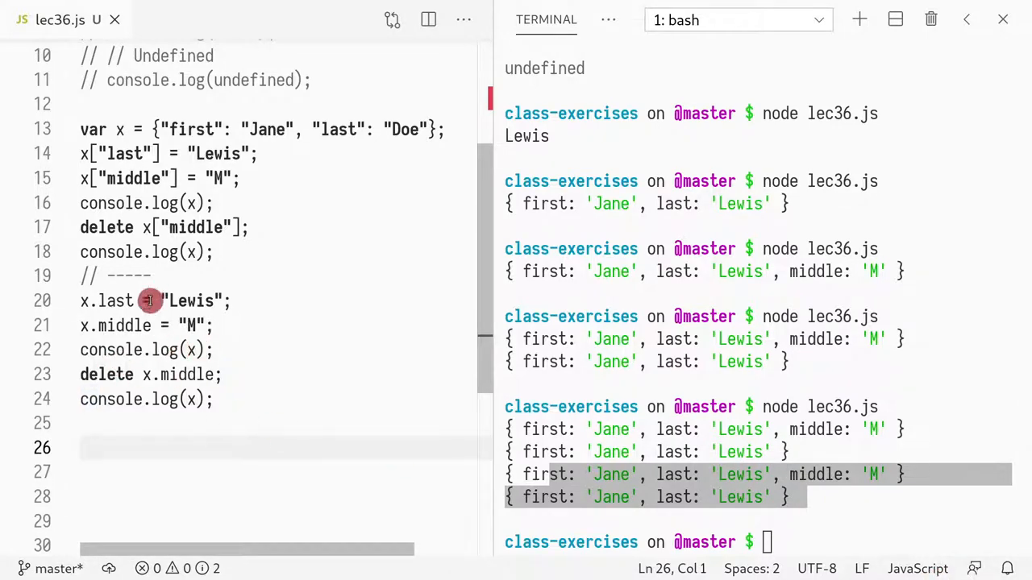
scroll(206, 346, up, 2)
click(251, 339)
drag(259, 340, 152, 339)
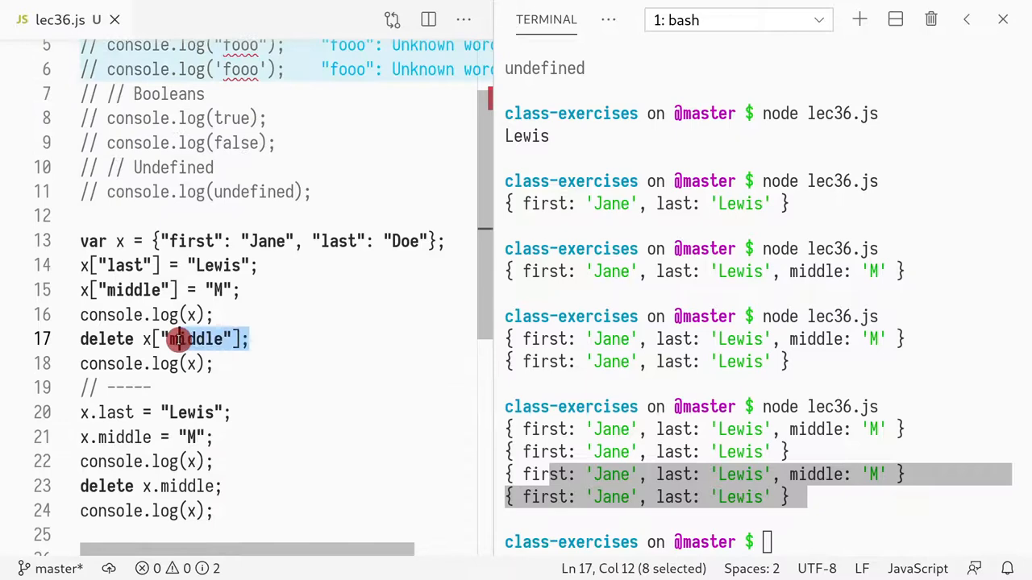
scroll(260, 282, down, 2)
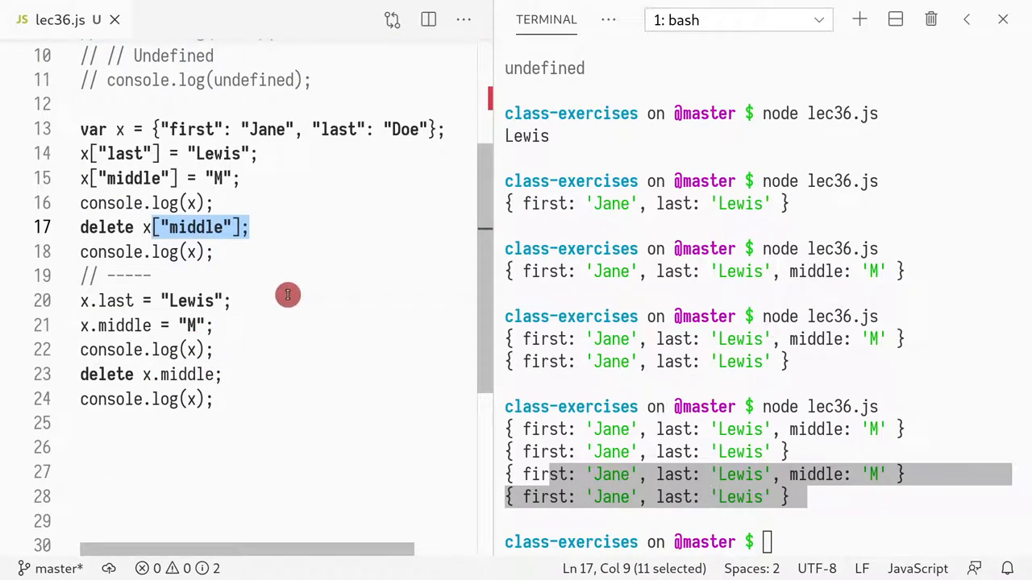
key(alt+Tab)
key(alt+Tab)
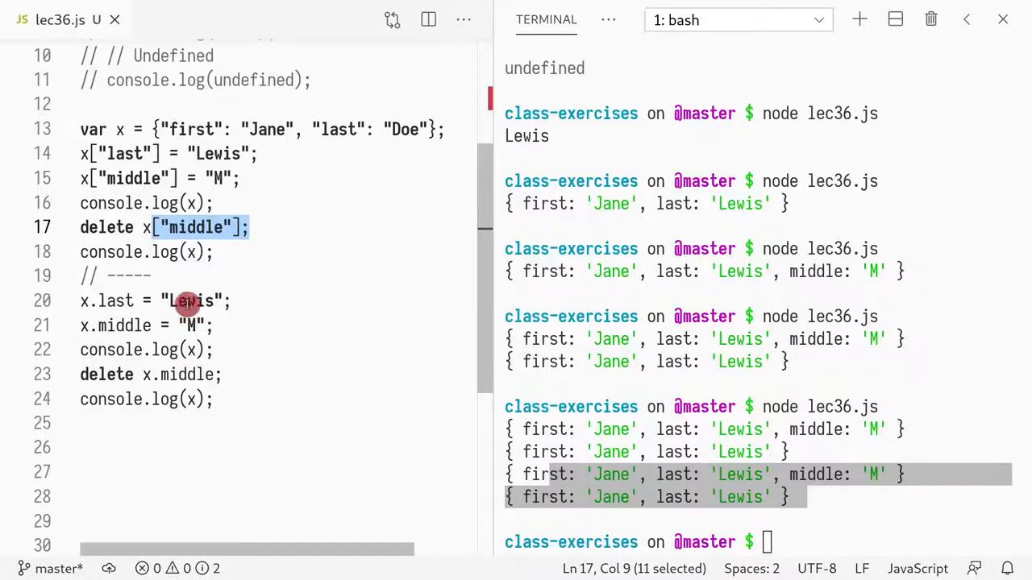
Begin the dot-notation block with var x = {}; and x.first = "Jane"; and save.
click(216, 299)
key(ctrl+shift+Return)
text(var)
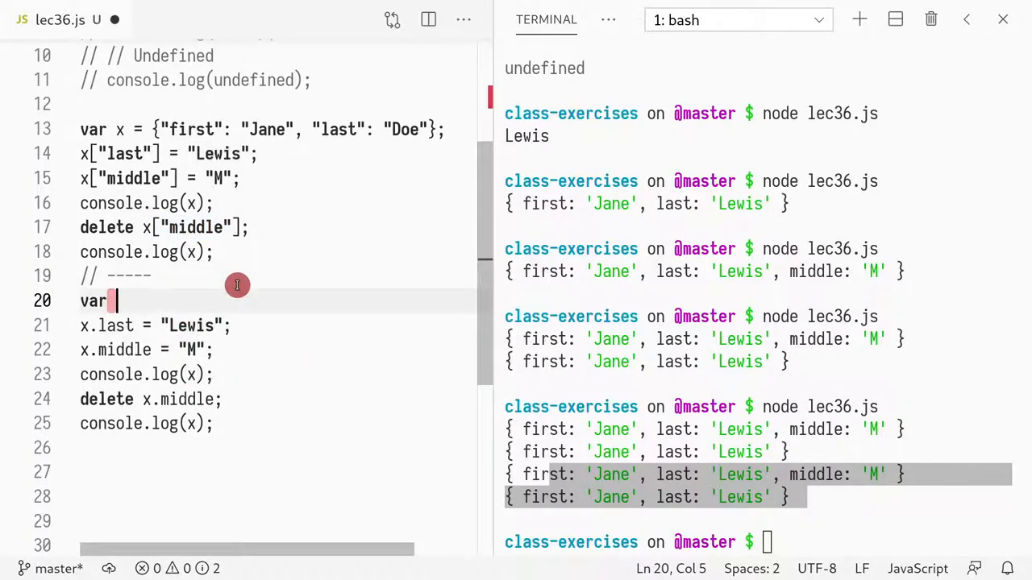
text({};)
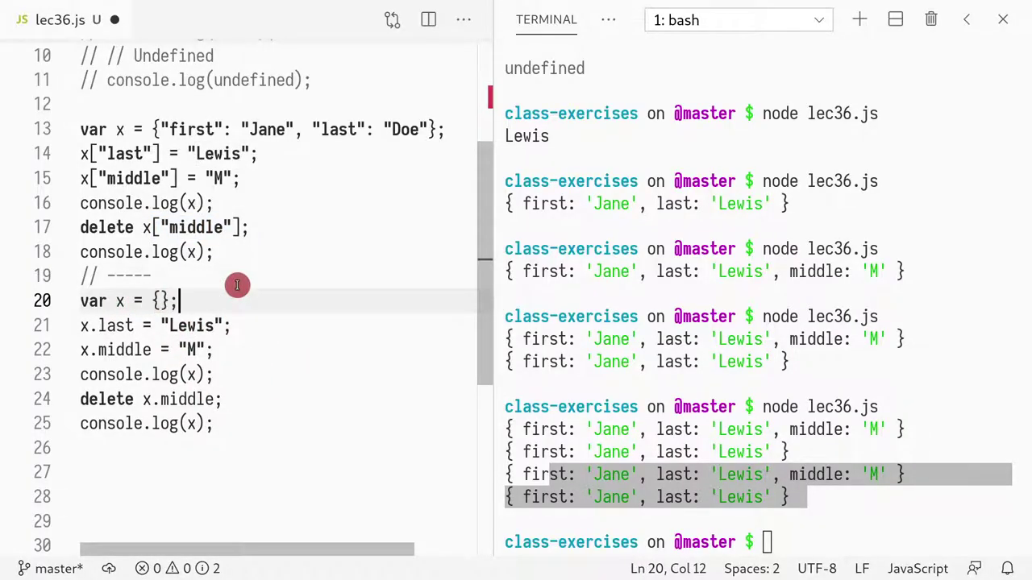
key(Return)
text(x.)
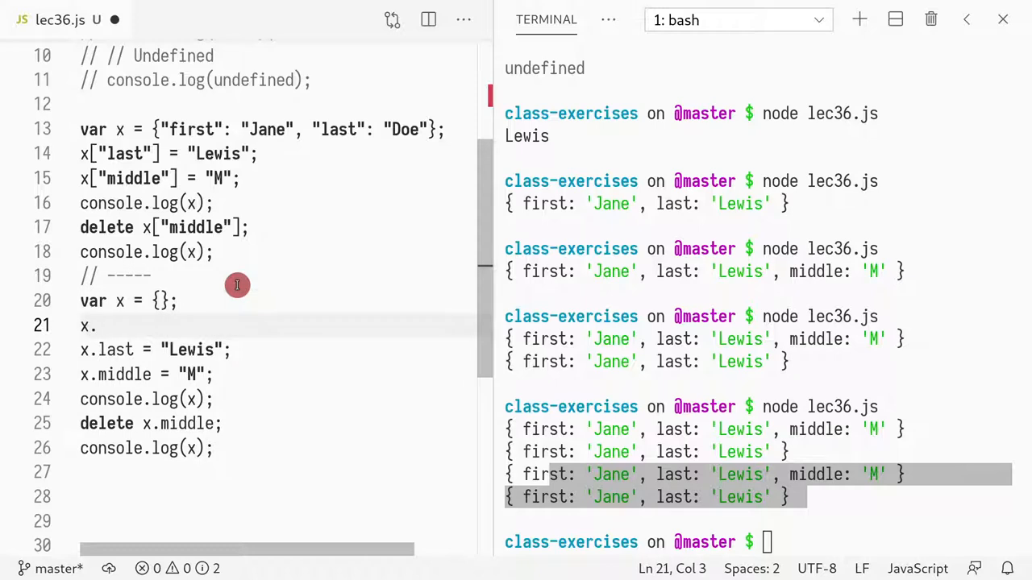
text(")
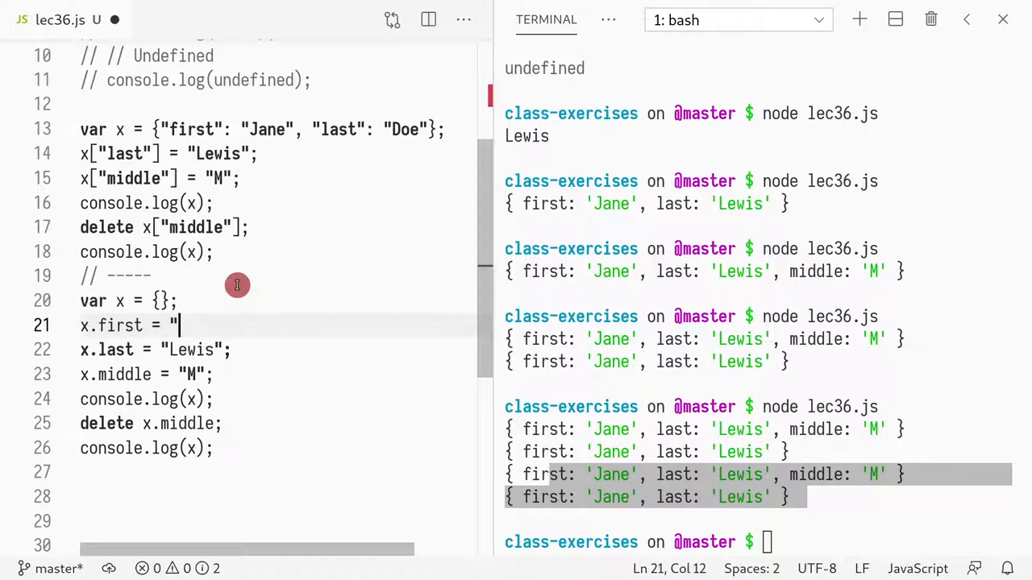
text(Jane")
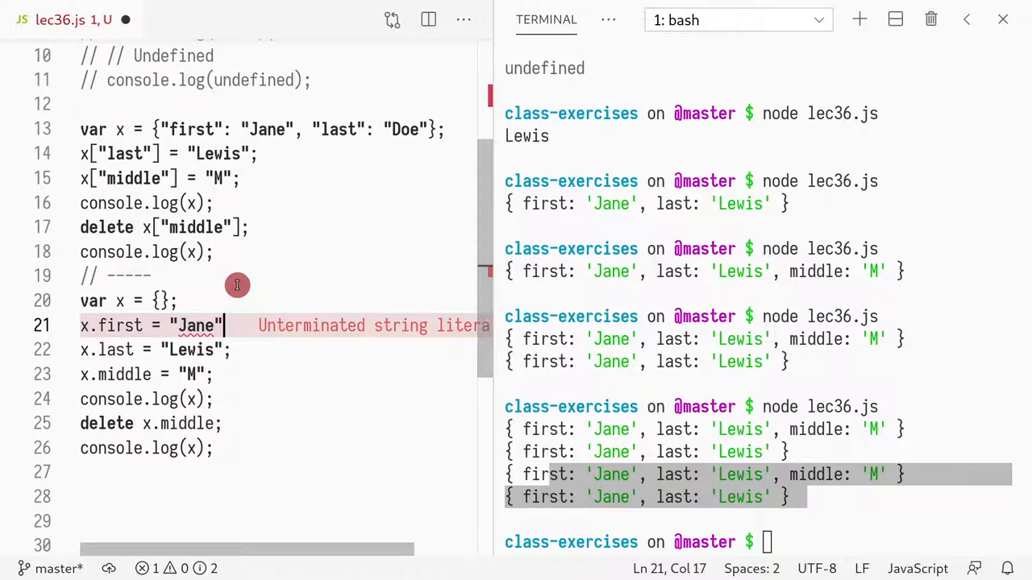
text(;)
key(ctrl+s)
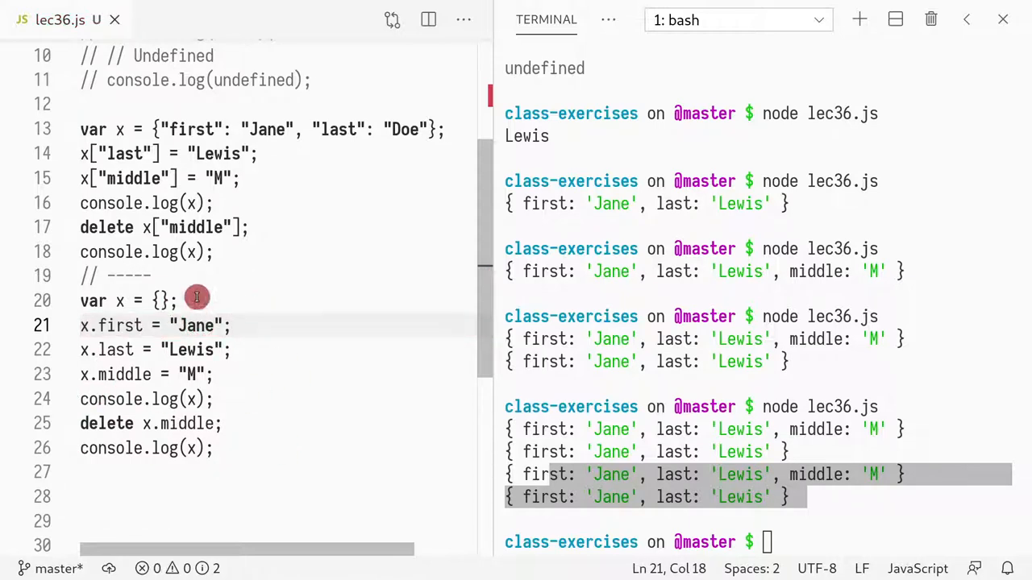
drag(193, 301, 65, 309)
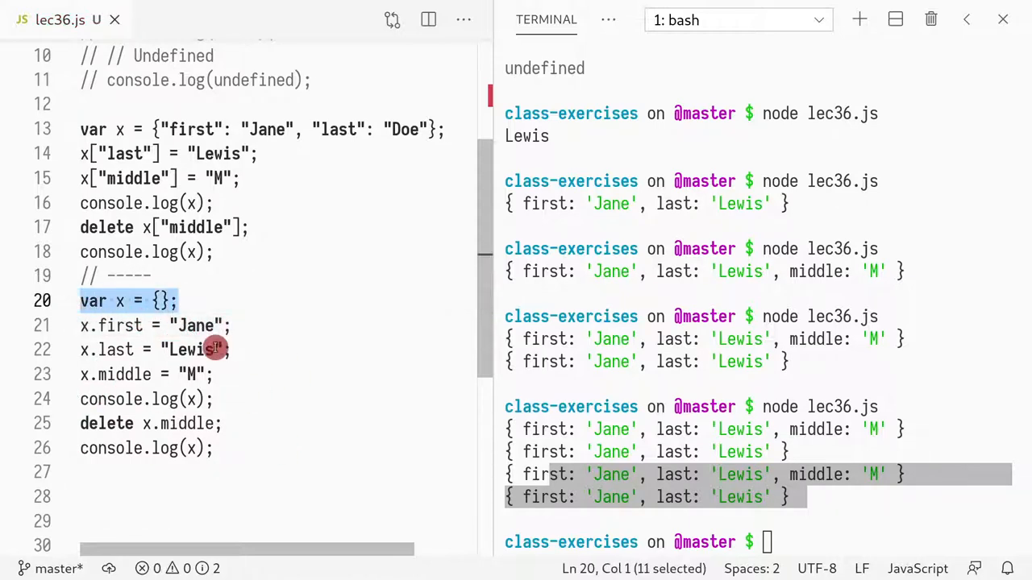
Rerun node lec36.js and compare the dot-notation assignments with the bracket version on line 14.
click(761, 362)
key(Up)
key(Return)
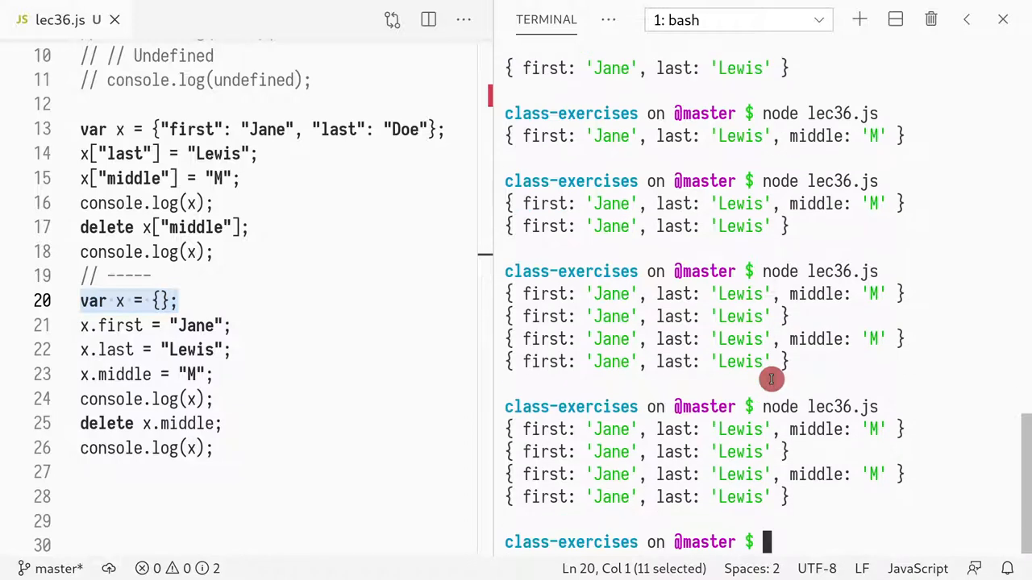
click(205, 375)
drag(81, 326, 216, 379)
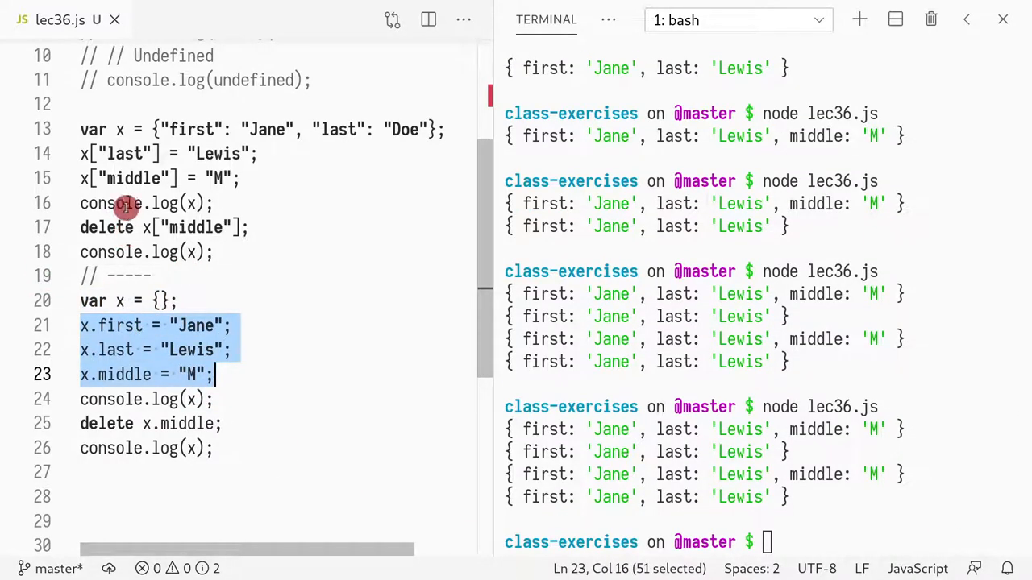
drag(90, 153, 170, 161)
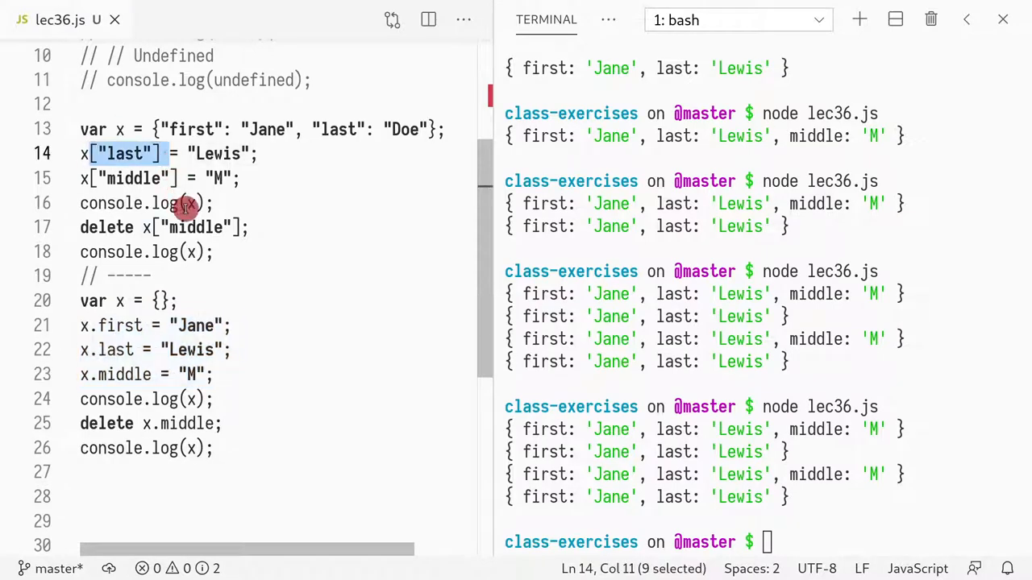
click(228, 373)
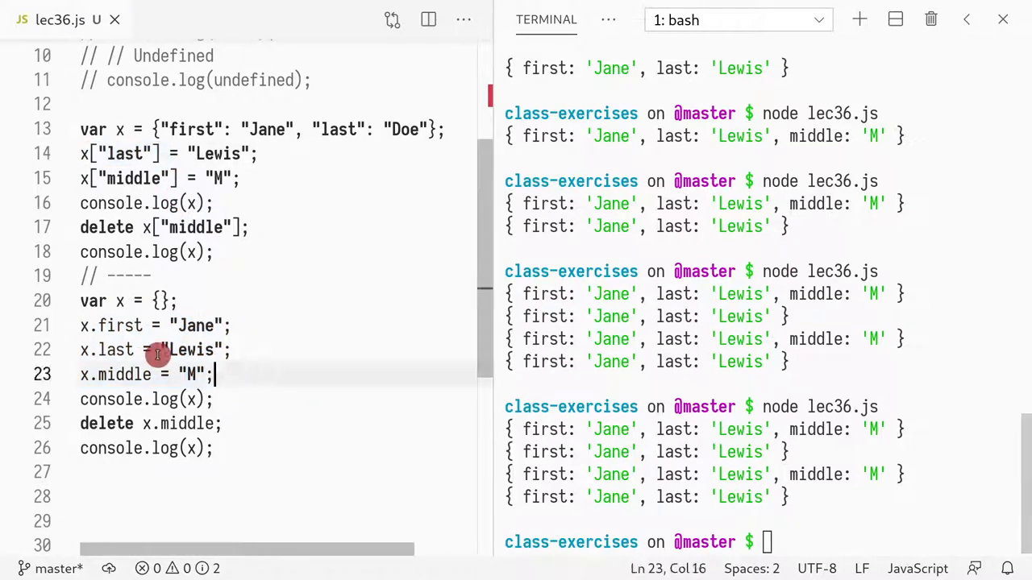
shift+click(71, 326)
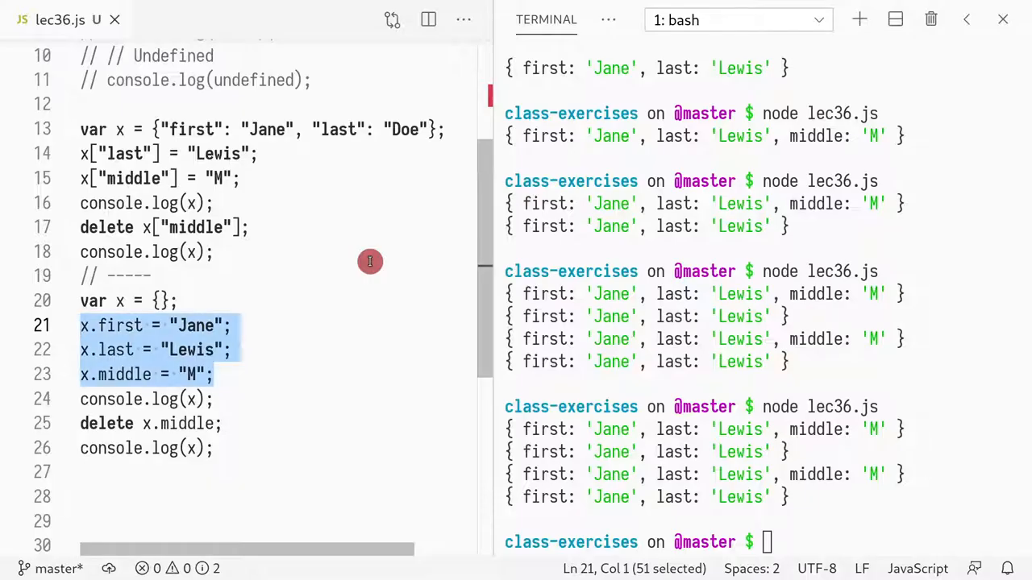
Add console.log(null); on line 27, save, and rerun node lec36.js so it prints null.
click(215, 485)
text(consp)
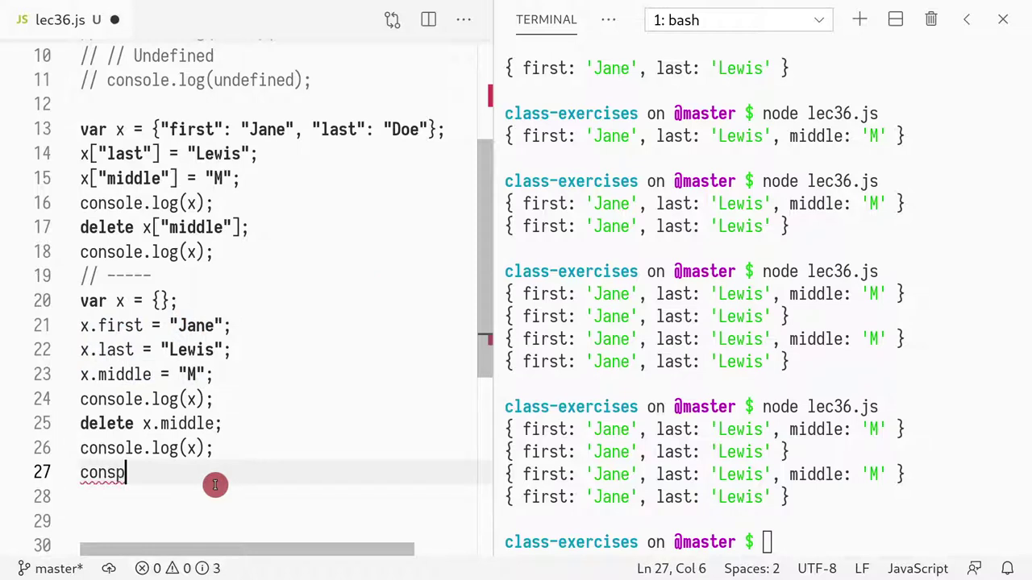
text(le)
key(BackSpace)
key(BackSpace)
key(BackSpace)
text(ole.)
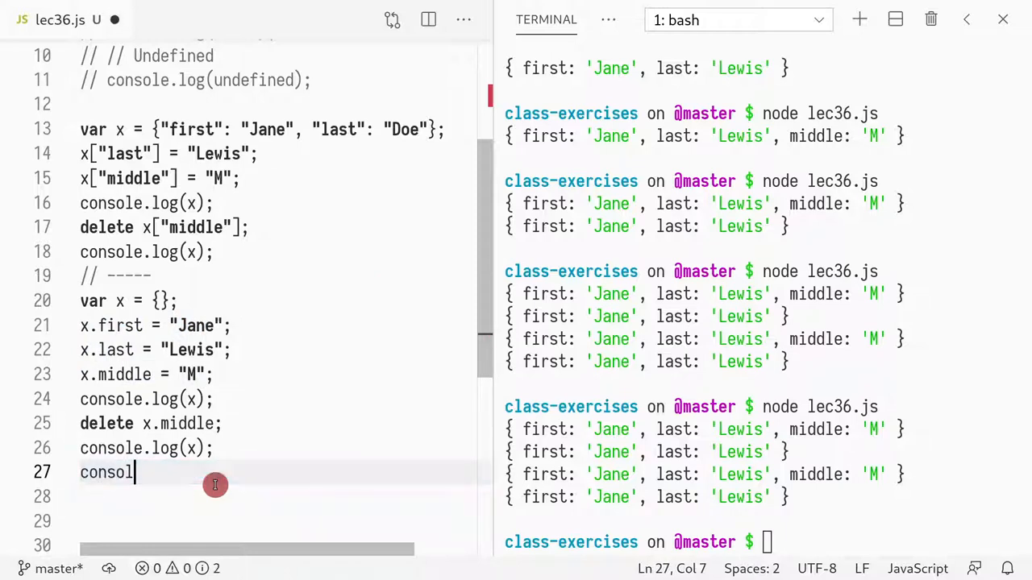
text(log(nu)
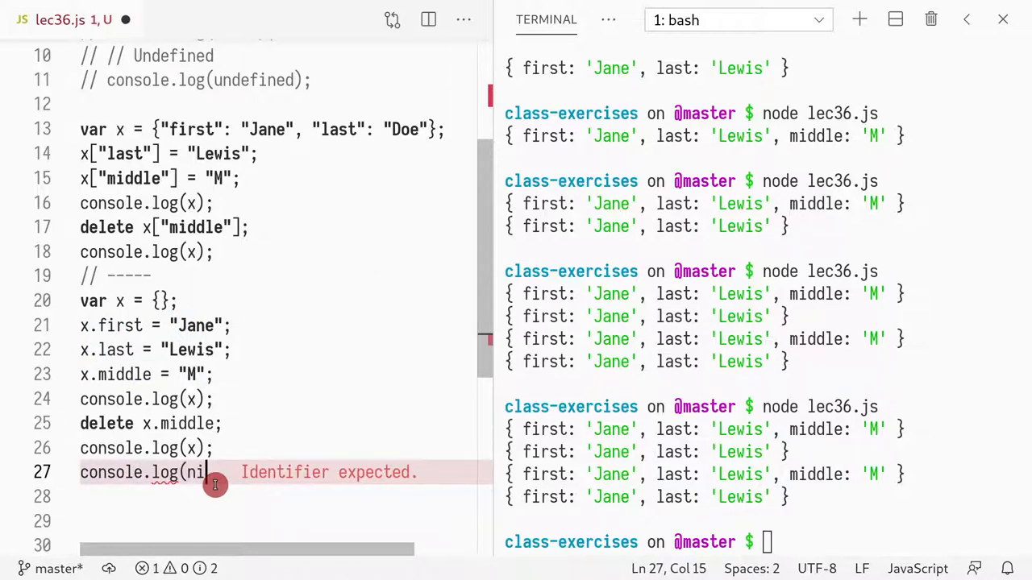
text(ll);)
key(ctrl+s)
click(644, 361)
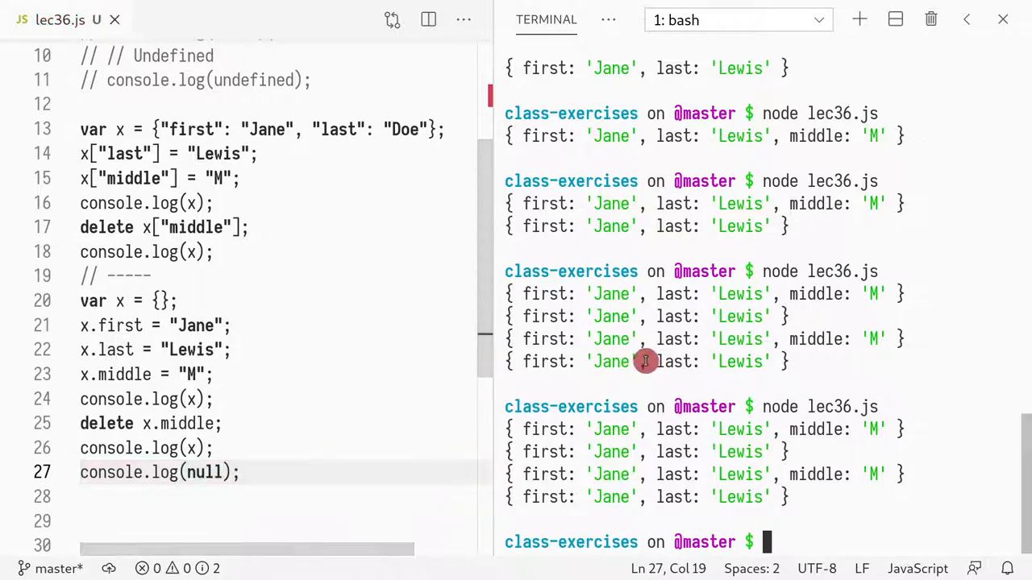
key(Up)
key(Return)
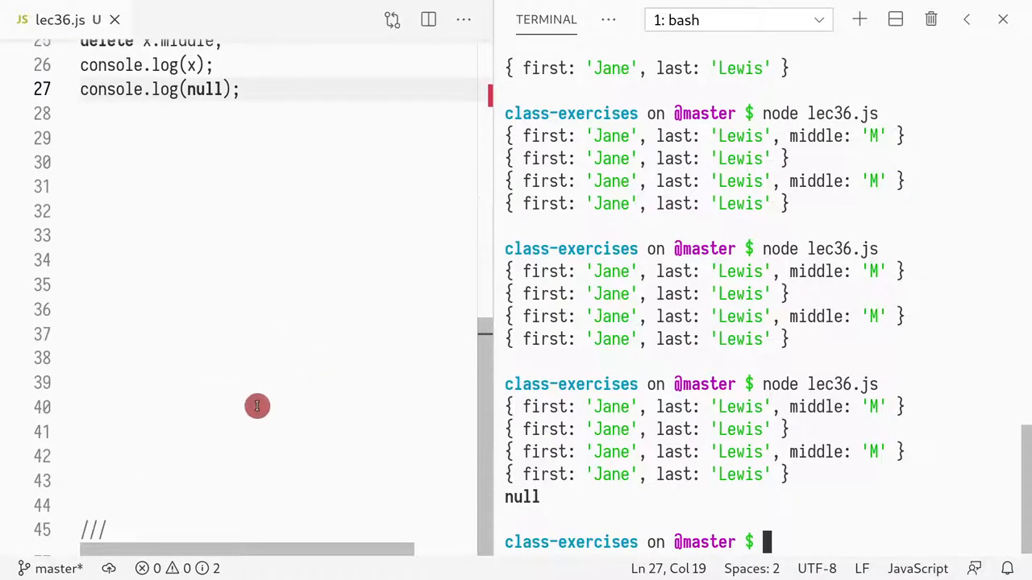
Add a // ======= separator comment after console.log(null), save and rerun node lec36.js.
click(198, 164)
key(Up)
key(Up)
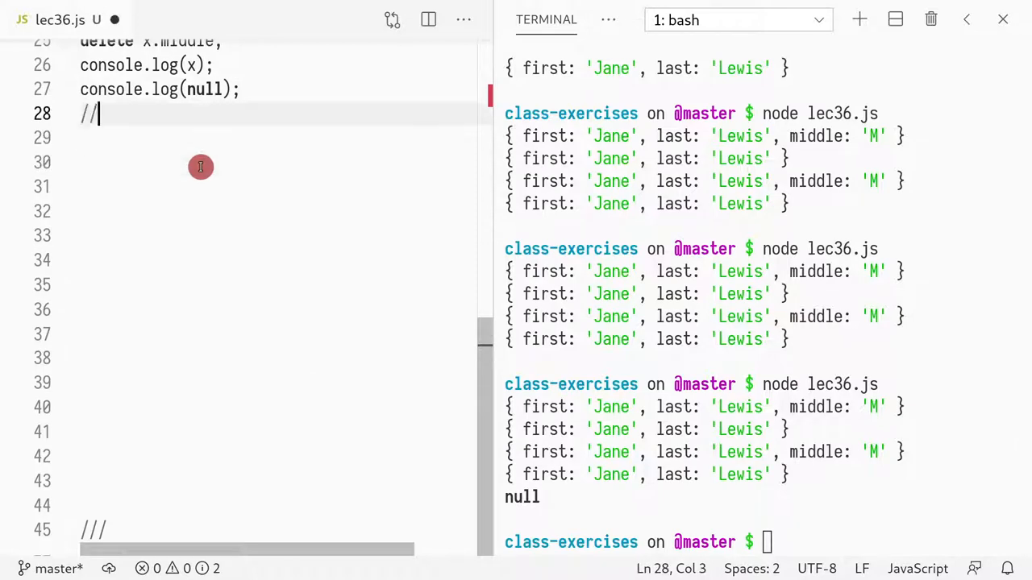
text(========)
key(Return)
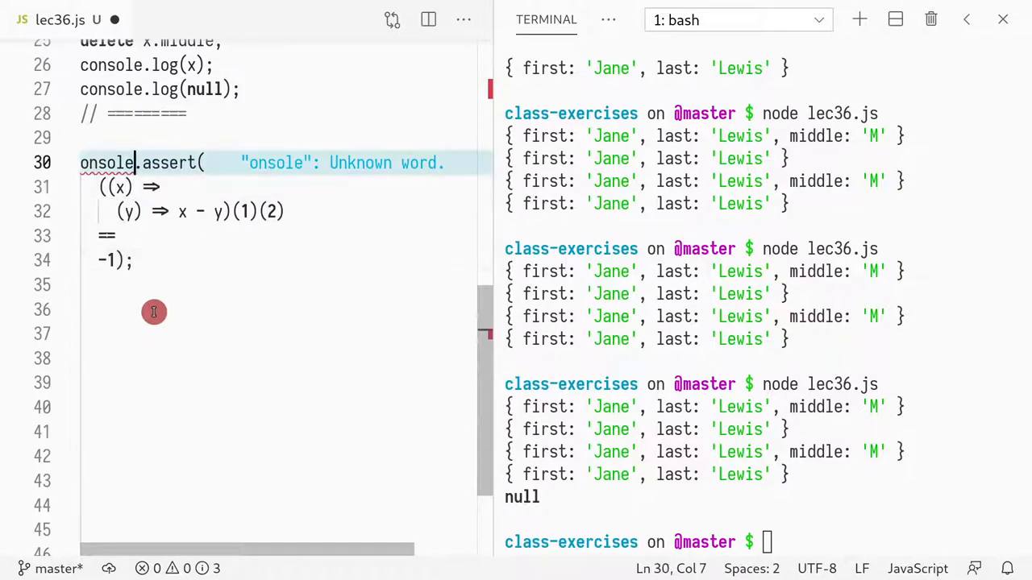
key(Home)
text(c)
key(ctrl+s)
click(747, 297)
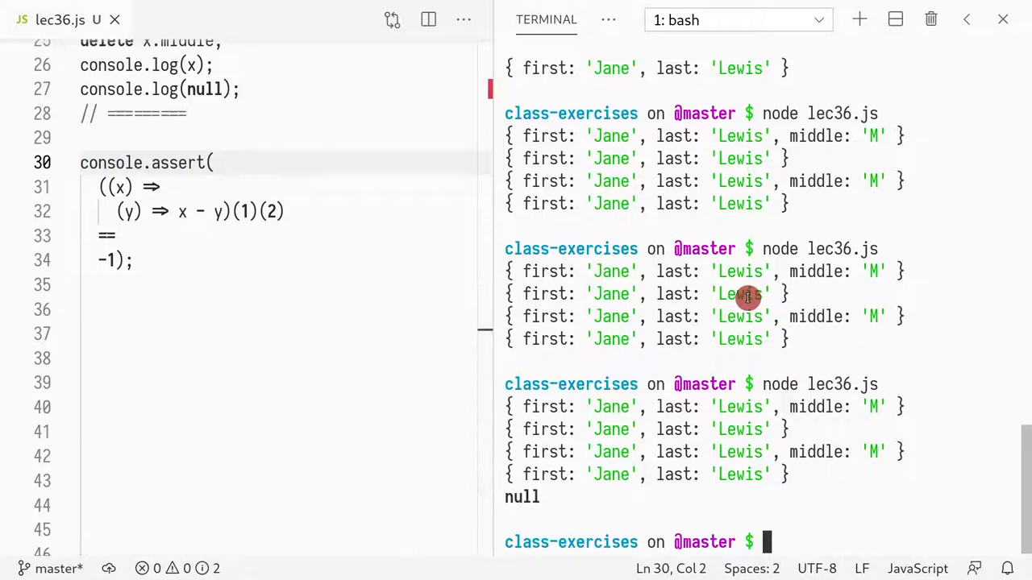
key(Up)
key(Return)
Replace the lambda comparison in console.assert with false, save and rerun to see Assertion failed.
click(328, 236)
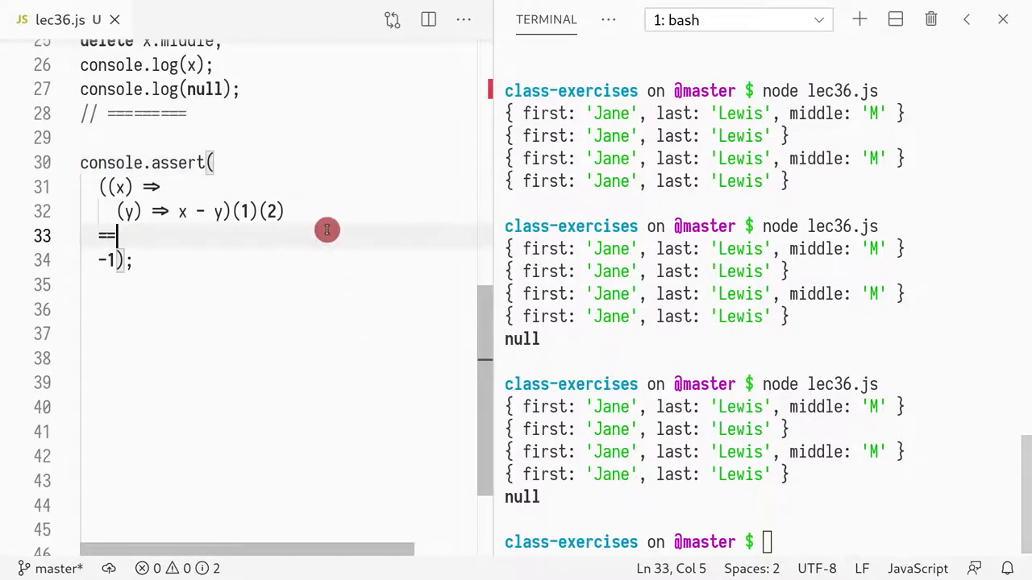
key(Up)
key(Up)
key(Up)
key(ctrl+Right)
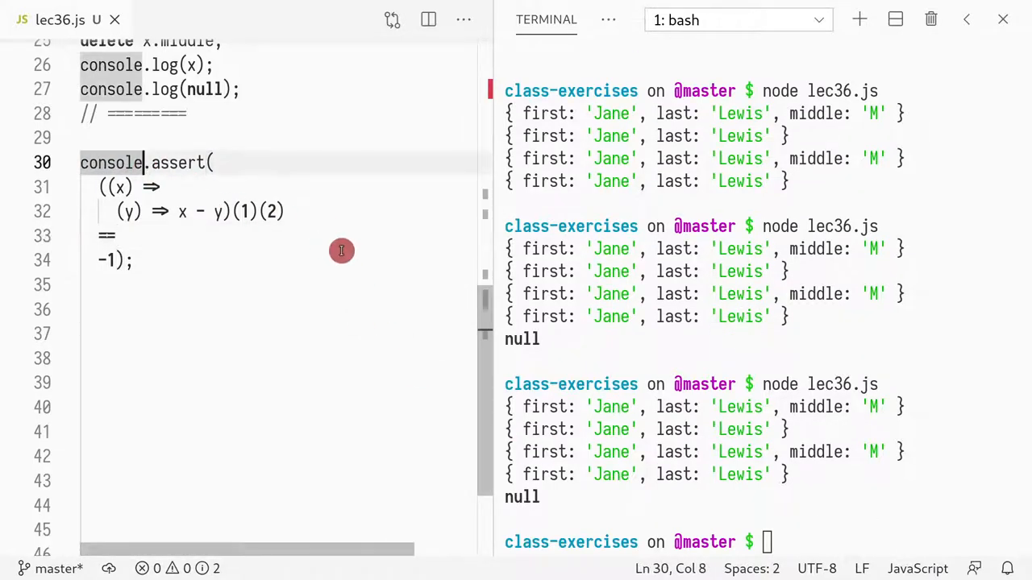
key(Right)
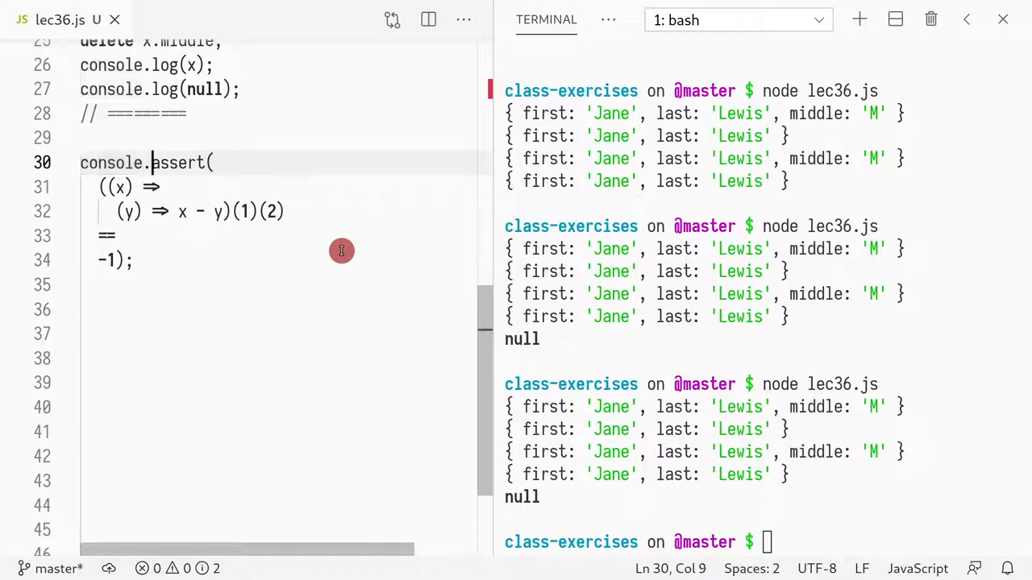
key(ctrl+Right)
key(Right)
key(shift+Right)
key(Right)
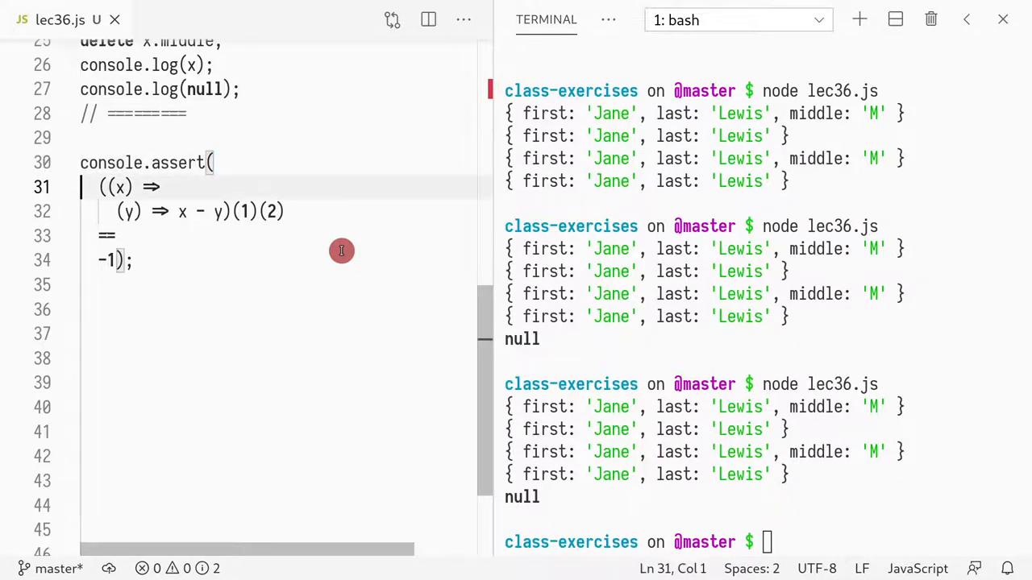
key(shift+Down)
key(shift+Down)
key(shift+Down)
key(shift+Right)
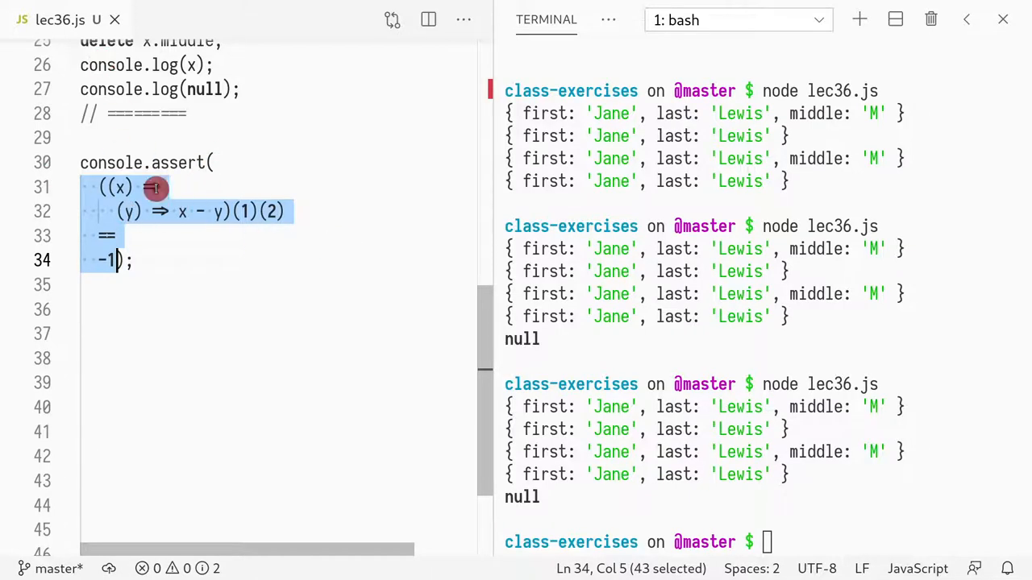
key(BackSpace)
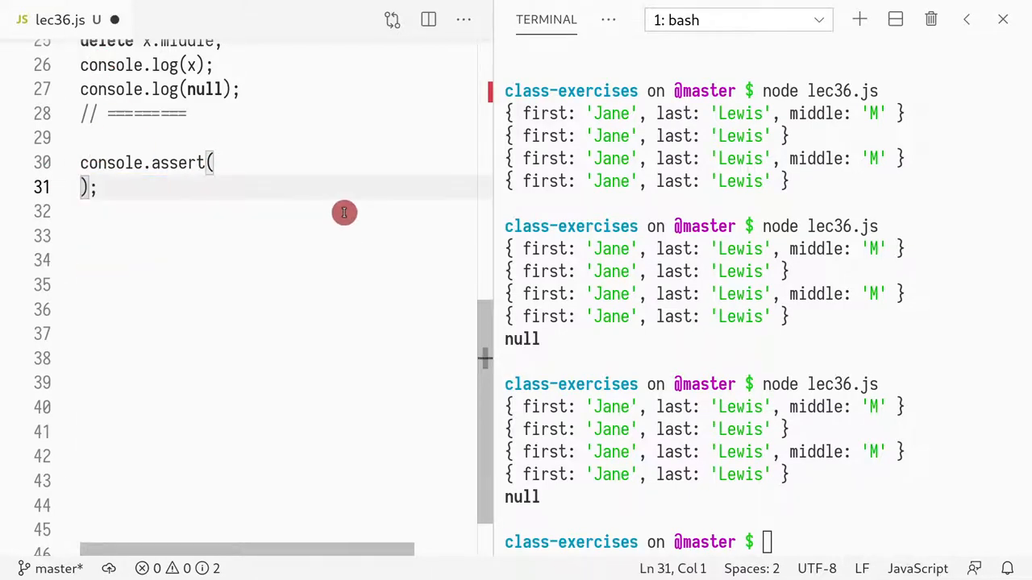
key(BackSpace)
text(false);)
key(ctrl+s)
click(637, 226)
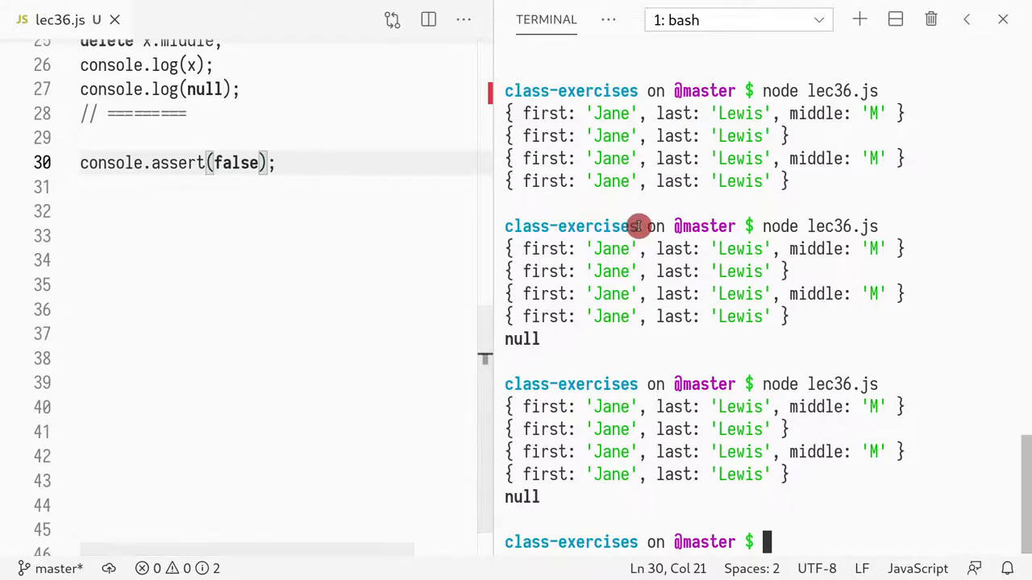
key(Up)
key(Return)
Change the assert to console.assert(1< 0);, rerun and highlight the Assertion failed output.
double_click(239, 157)
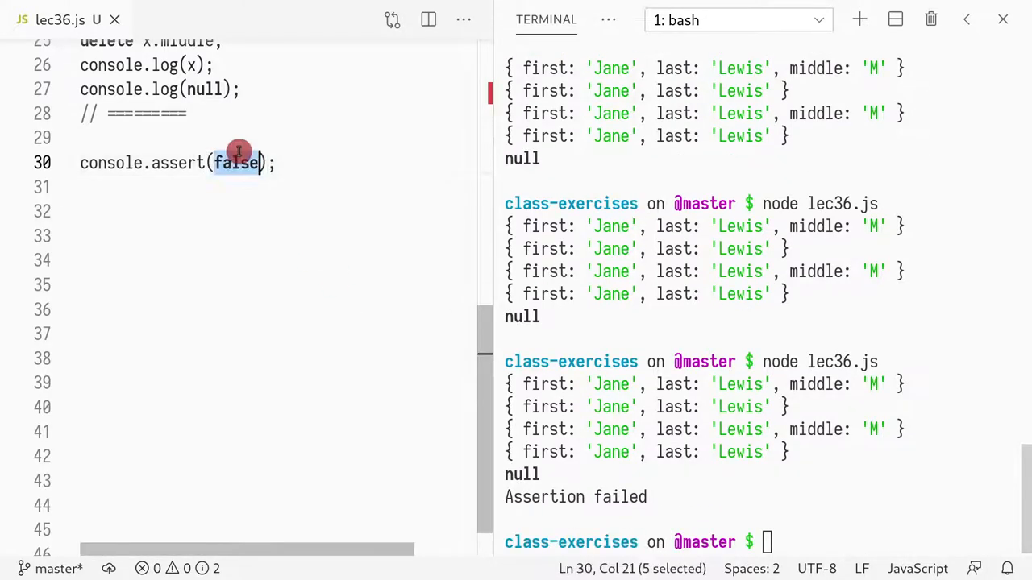
text(1 <)
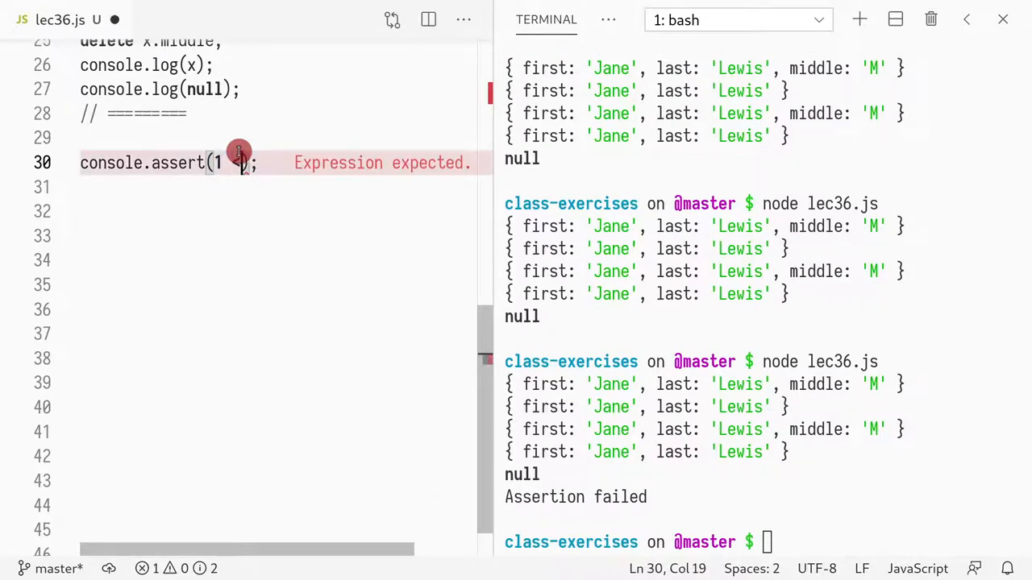
key(BackSpace)
key(BackSpace)
key(BackSpace)
text(1< )
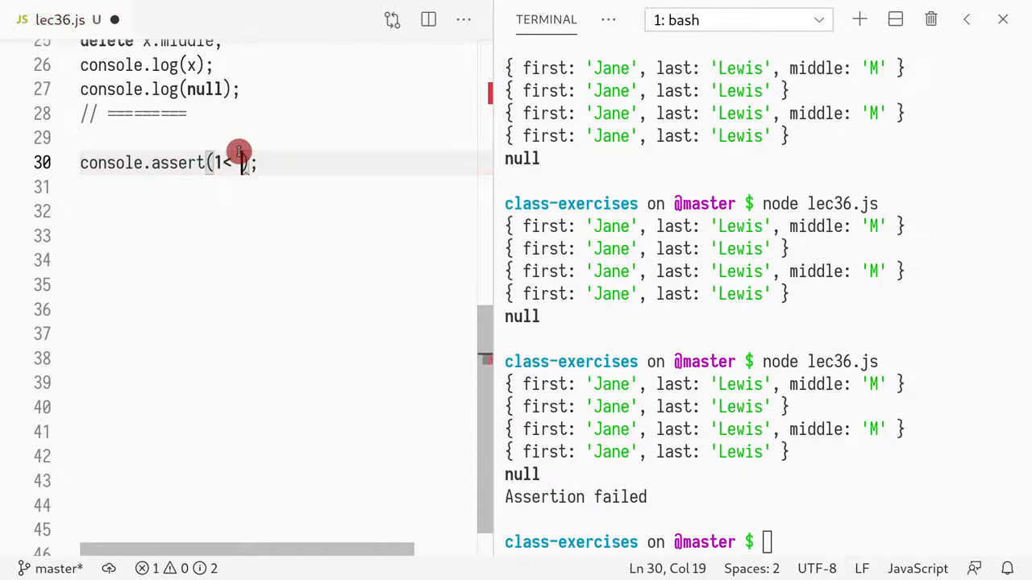
text(0)
key(ctrl+s)
click(633, 164)
key(Up)
key(Return)
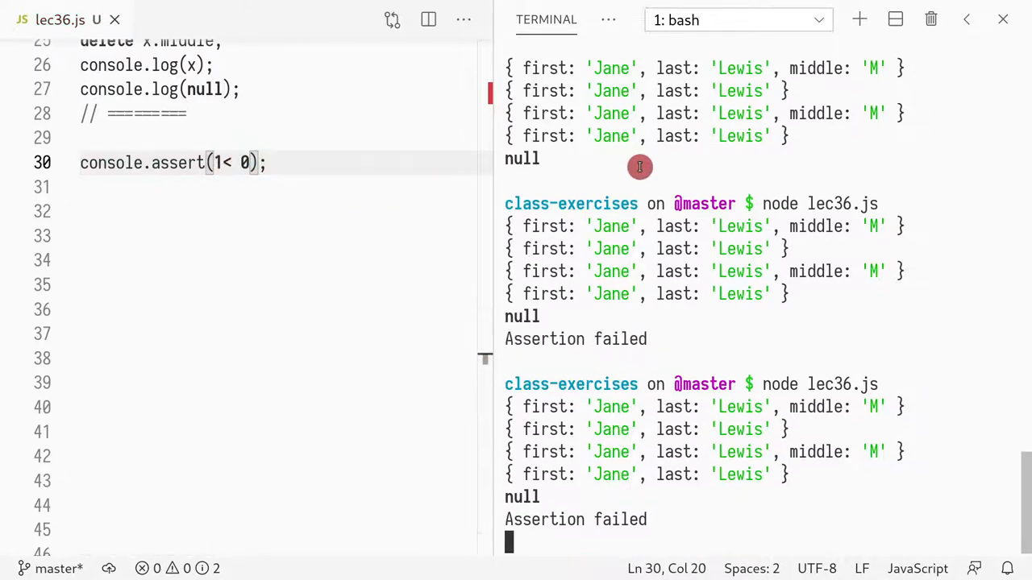
drag(648, 498, 485, 491)
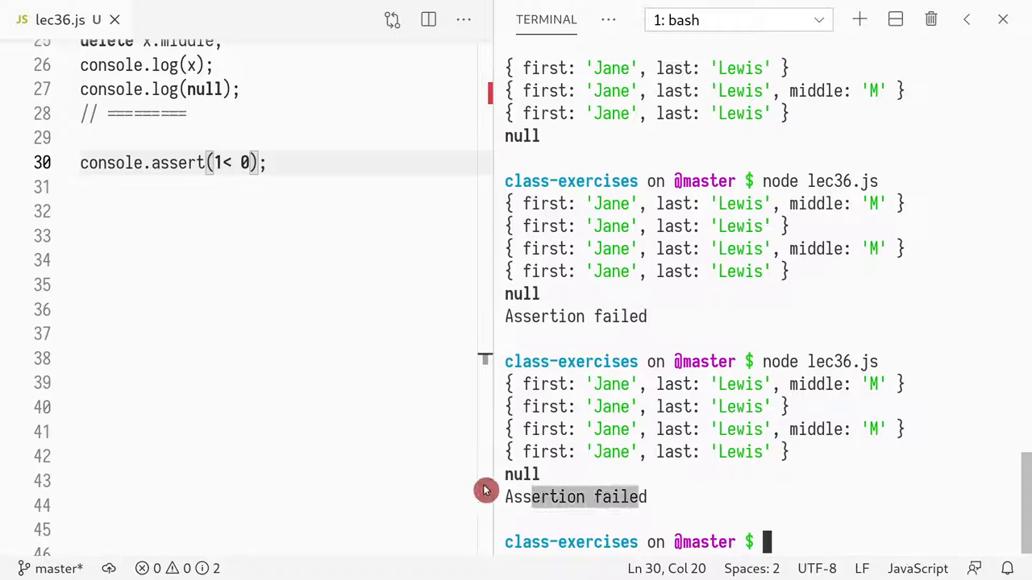
Restore the curried subtraction lambda as the assert condition and move it onto its own line.
click(246, 163)
key(shift+Left)
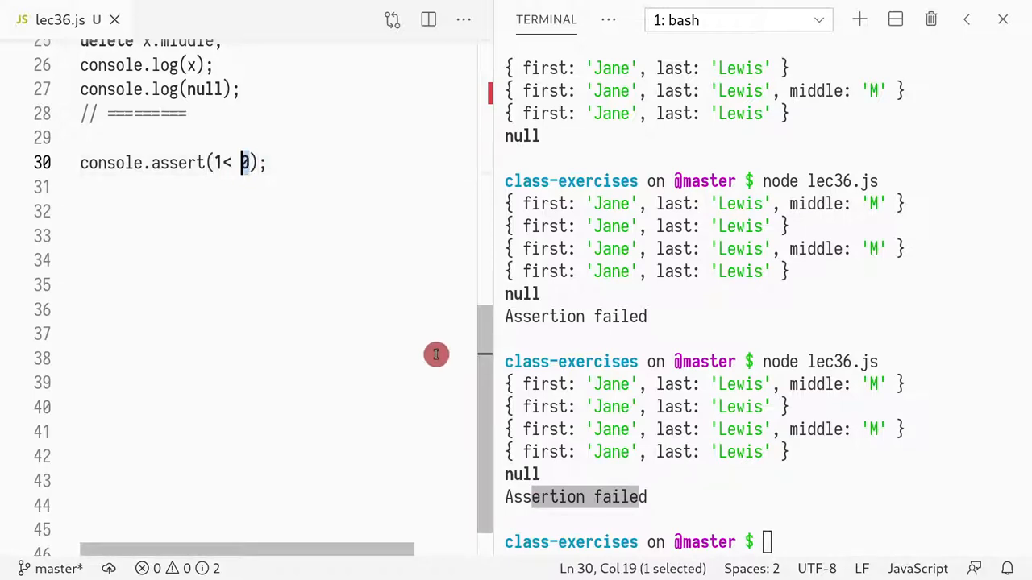
key(shift+Left)
key(shift+Left)
key(shift+Left)
key(ctrl+v)
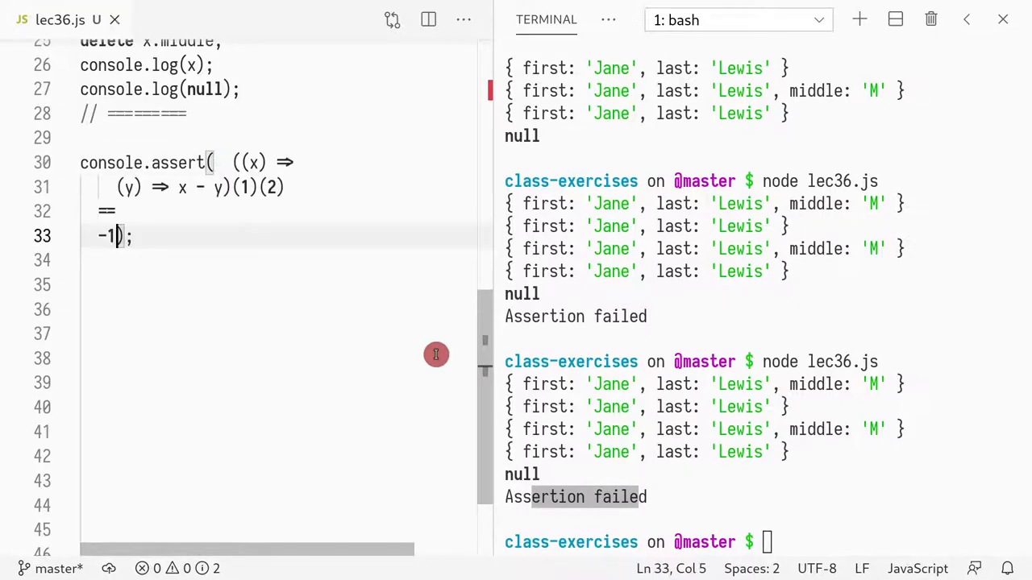
key(Up)
key(Up)
key(Up)
key(ctrl+Right)
key(ctrl+Right)
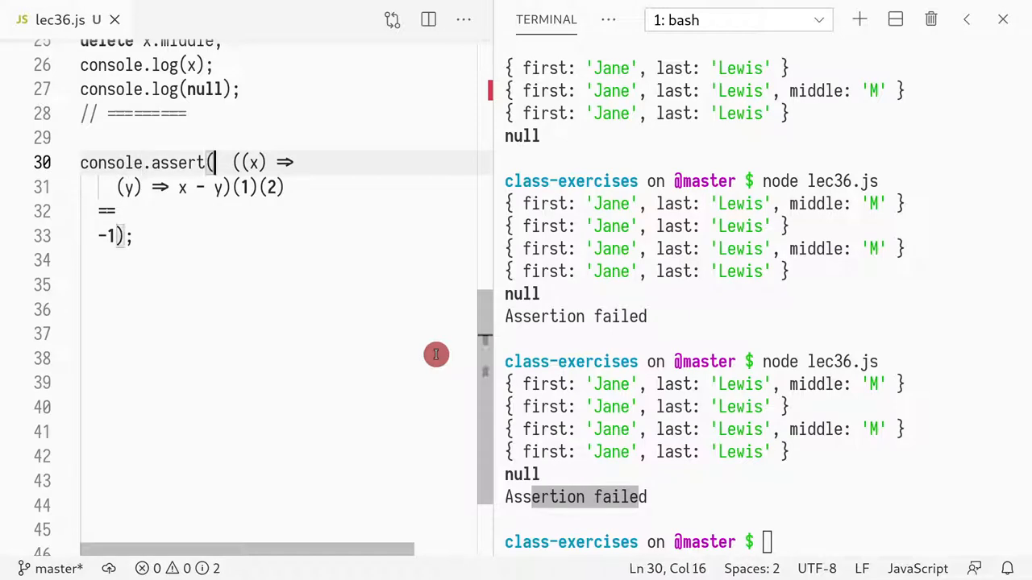
key(Right)
key(Return)
key(Right)
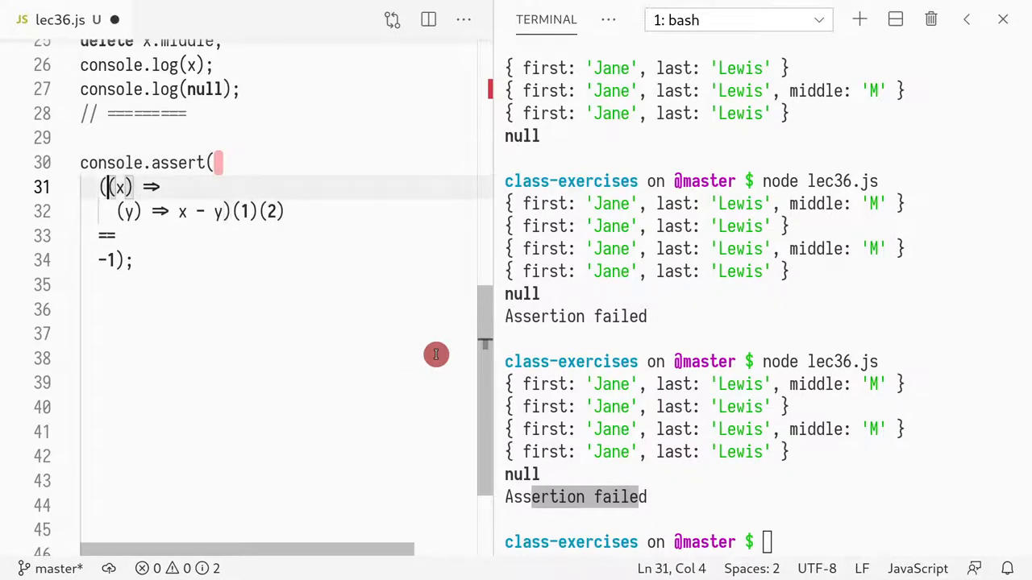
Highlight the inner (y) => x - y function and both arrow parameters while explaining the currying.
key(Down)
key(Right)
key(shift+Right)
key(shift+Right)
key(shift+Right)
key(shift+Right)
key(shift+Right)
key(shift+Right)
key(shift+Right)
key(shift+Right)
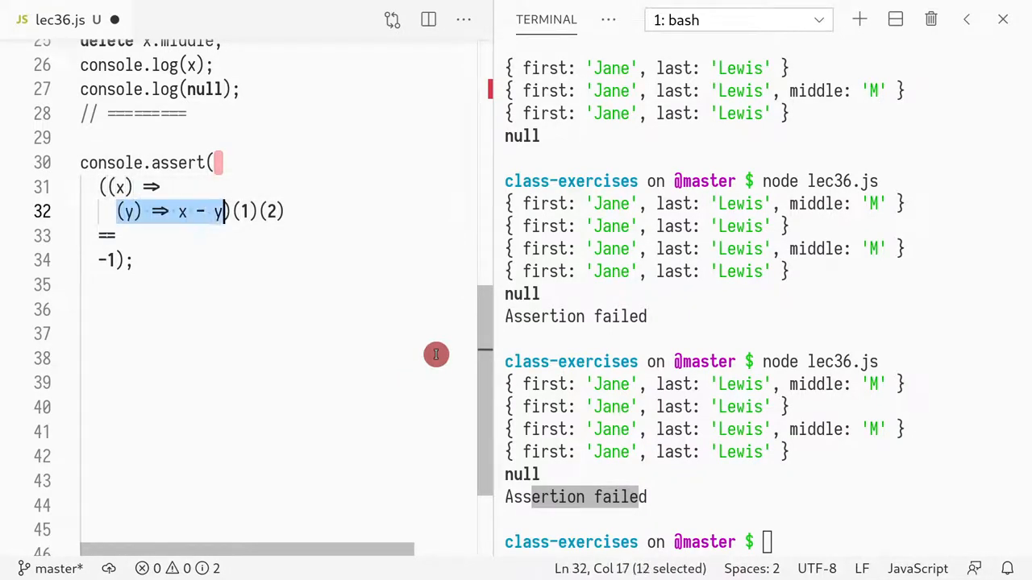
key(Up)
key(ctrl+Left)
key(ctrl+Left)
key(Left)
key(shift+Down)
key(shift+Right)
key(shift+Right)
key(shift+Right)
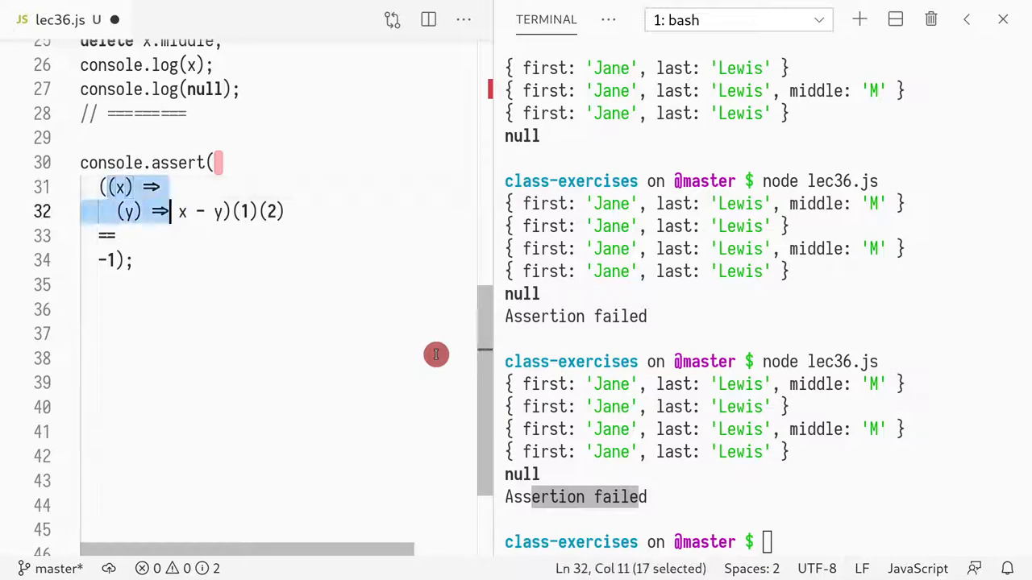
key(shift+Right)
key(shift+Right)
key(shift+Right)
key(shift+Right)
key(shift+Right)
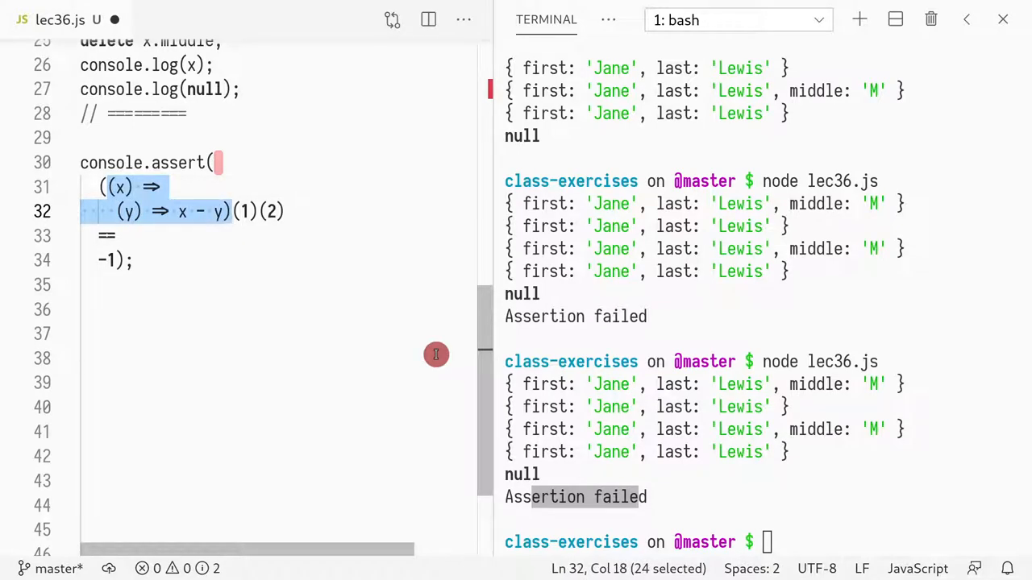
key(Right)
key(Left)
key(shift+Left)
key(shift+Left)
key(shift+Left)
key(shift+Left)
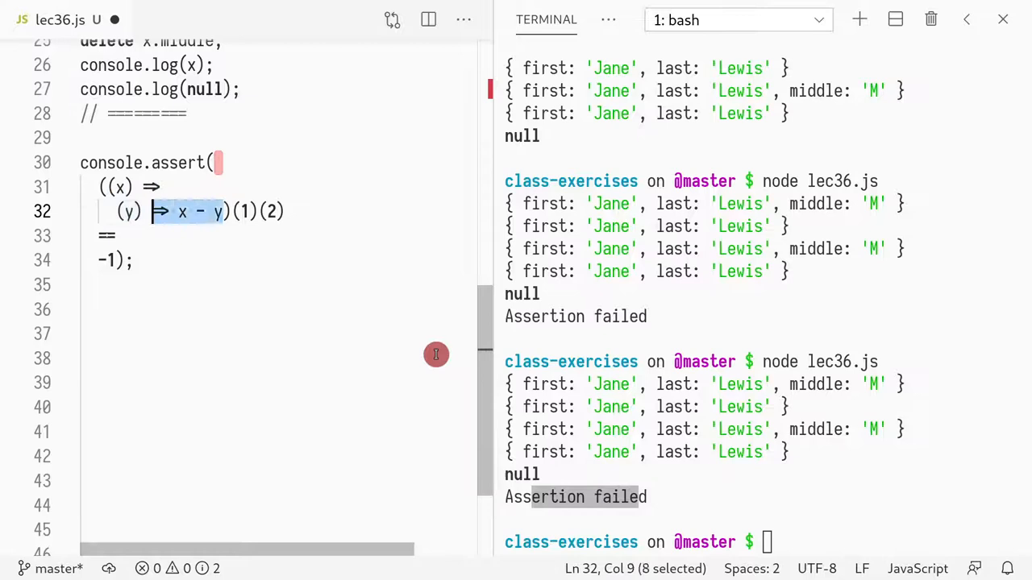
key(shift+Left)
key(shift+Left)
key(shift+Left)
key(Right)
key(Up)
key(Down)
key(ctrl+Left)
key(ctrl+Left)
key(ctrl+Left)
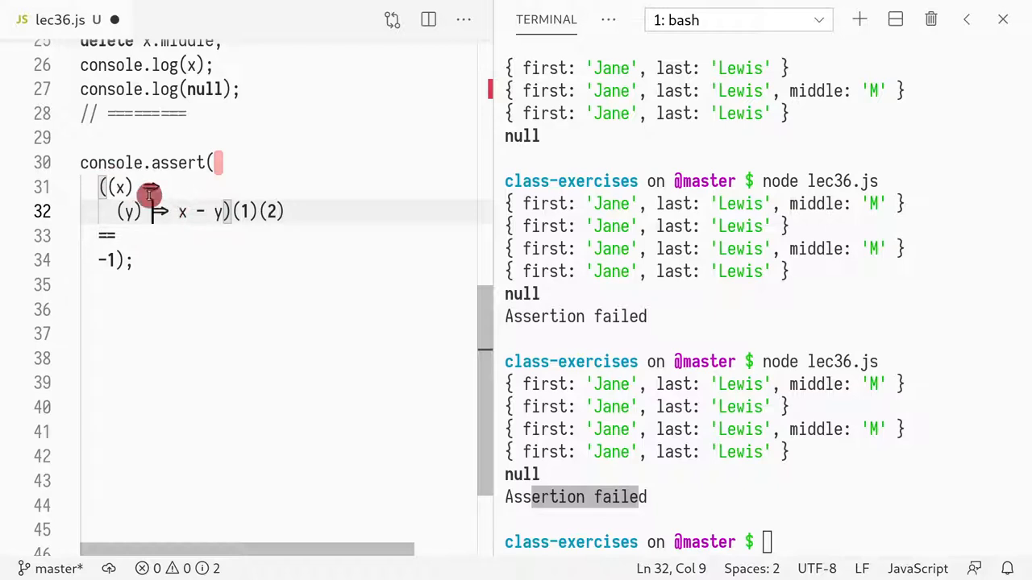
Put the == -1 closing parenthesis on its own unindented line and save lec36.js.
drag(99, 260, 128, 259)
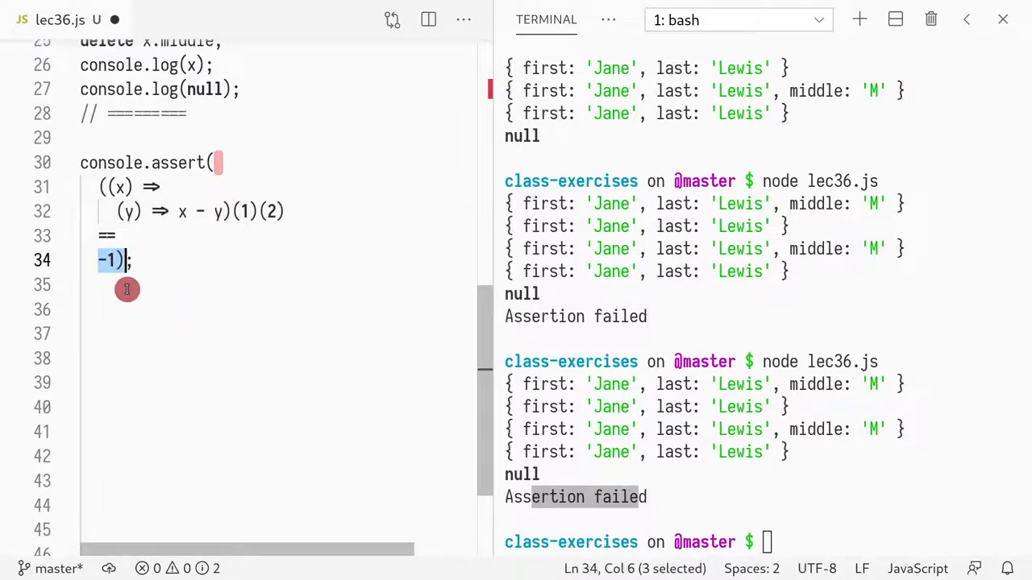
click(126, 286)
click(125, 260)
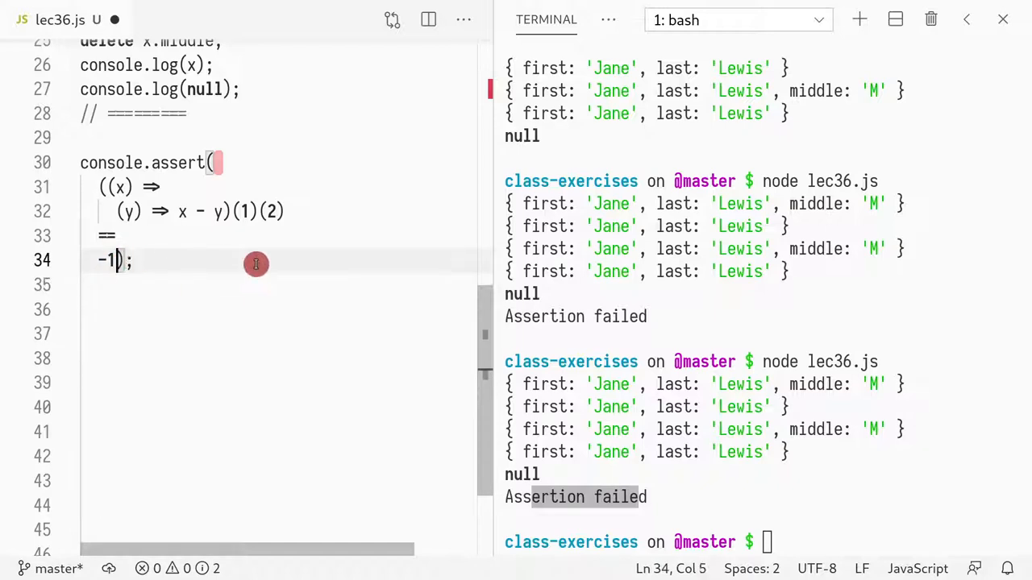
key(Return)
key(BackSpace)
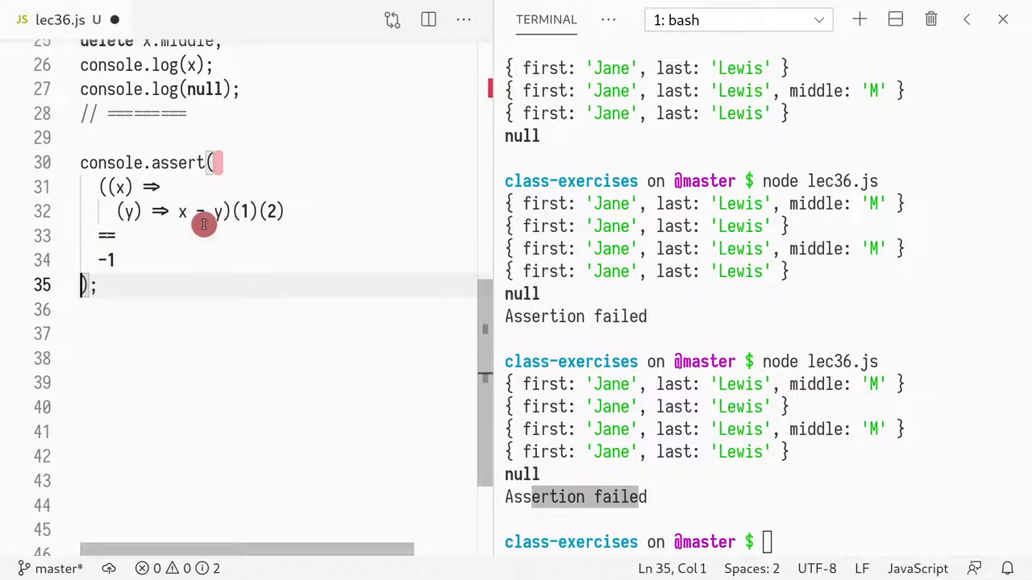
click(245, 160)
key(ctrl+s)
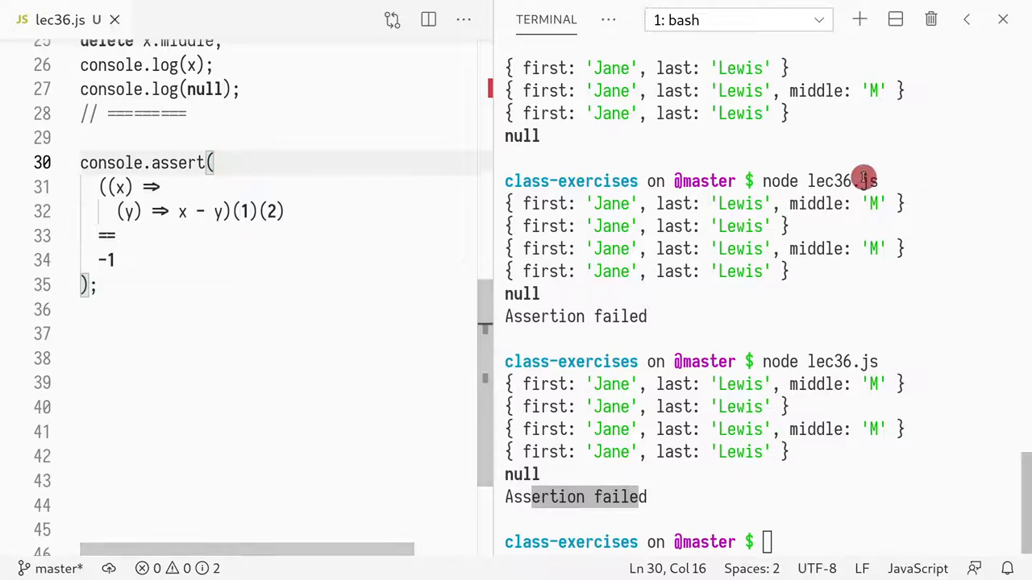
click(748, 201)
Undo a stray arrow edit on line 31, highlight the curried lambda, then focus the terminal.
click(151, 190)
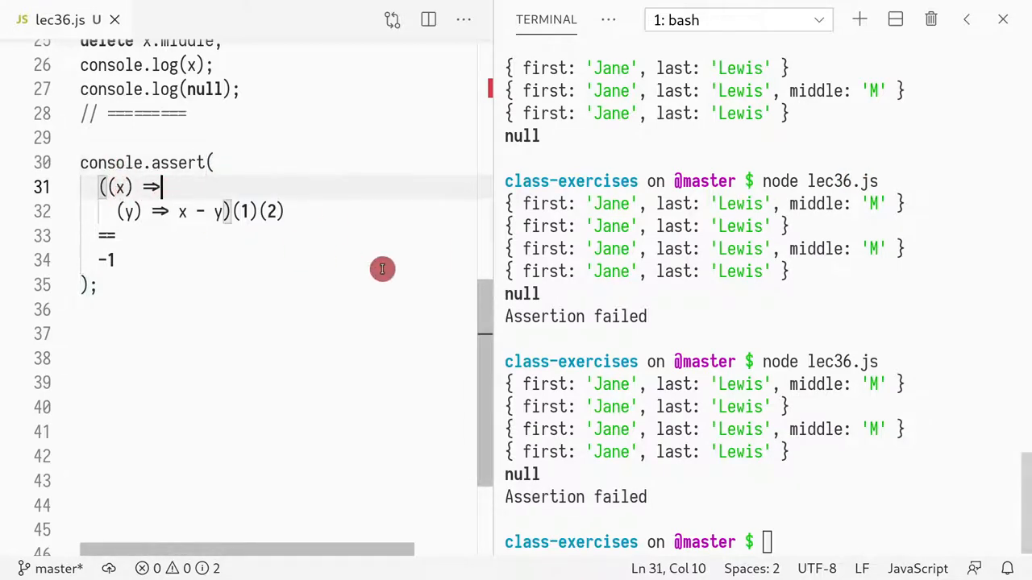
key(Right)
key(Left)
key(Left)
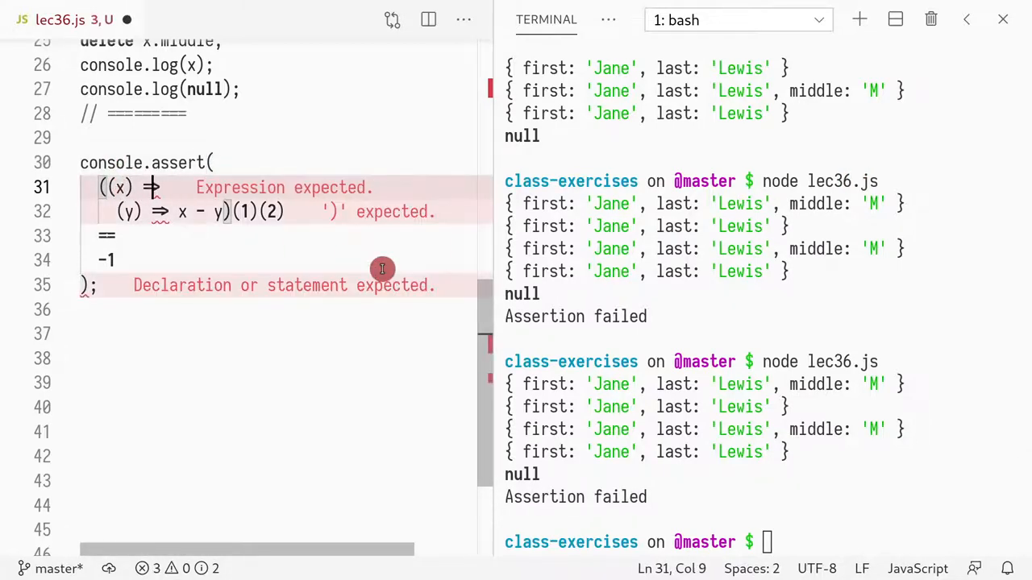
key(ctrl+z)
key(Down)
key(Down)
key(Up)
key(Up)
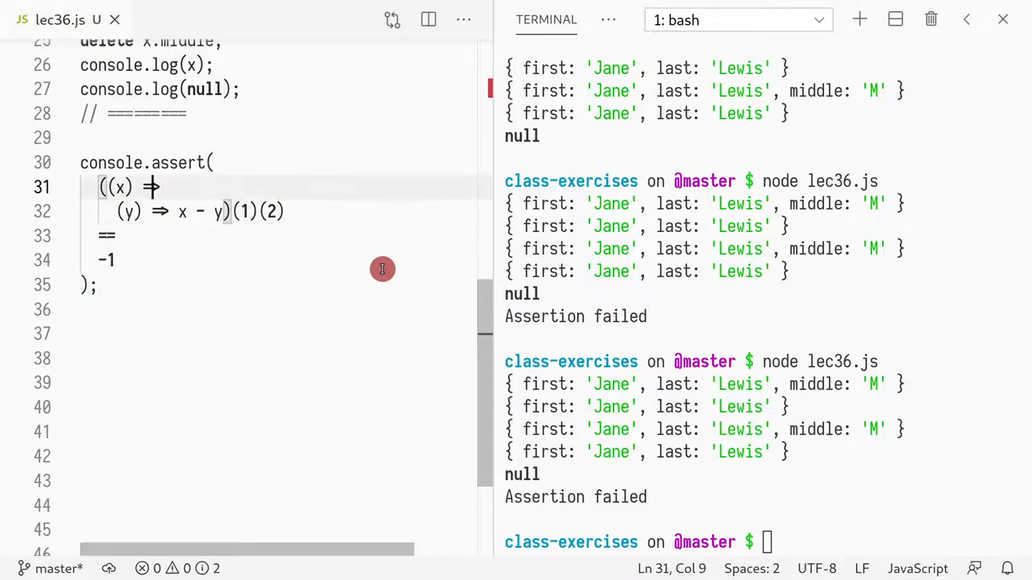
key(End)
key(shift+Left)
key(shift+Left)
click(354, 288)
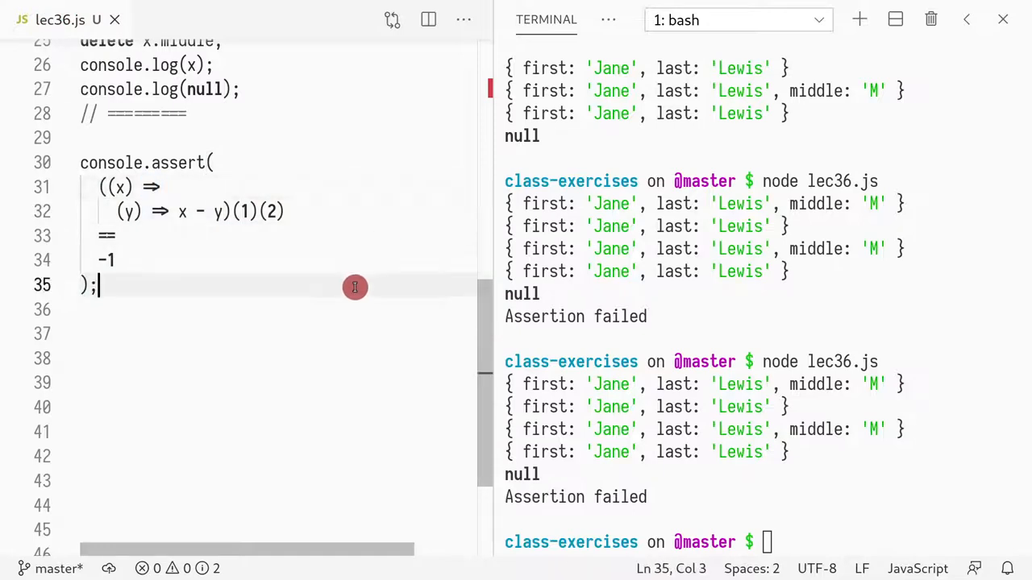
click(142, 187)
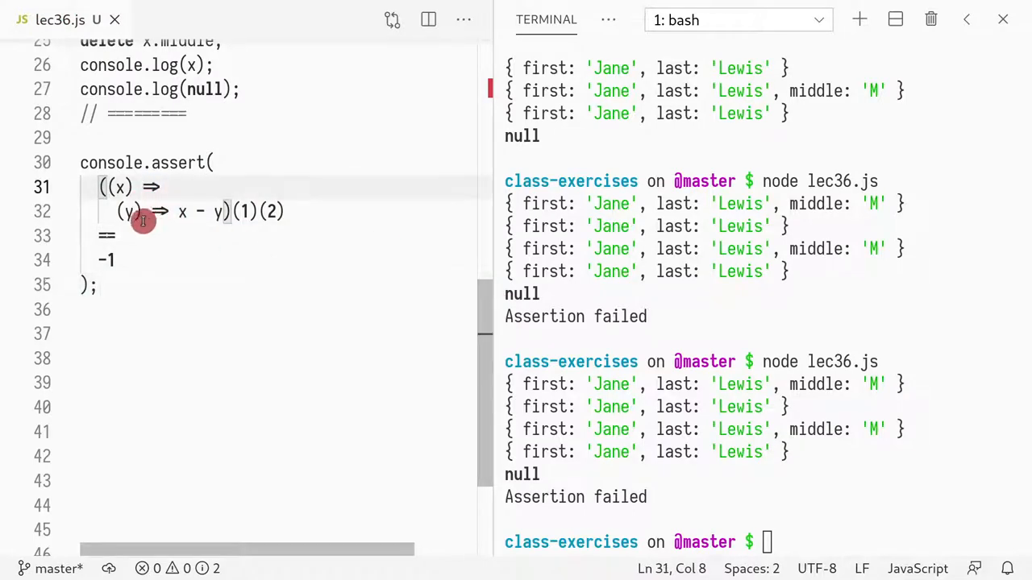
mouse_move(108, 187)
mouse_down()
mouse_move(244, 189)
mouse_move(100, 190)
mouse_up()
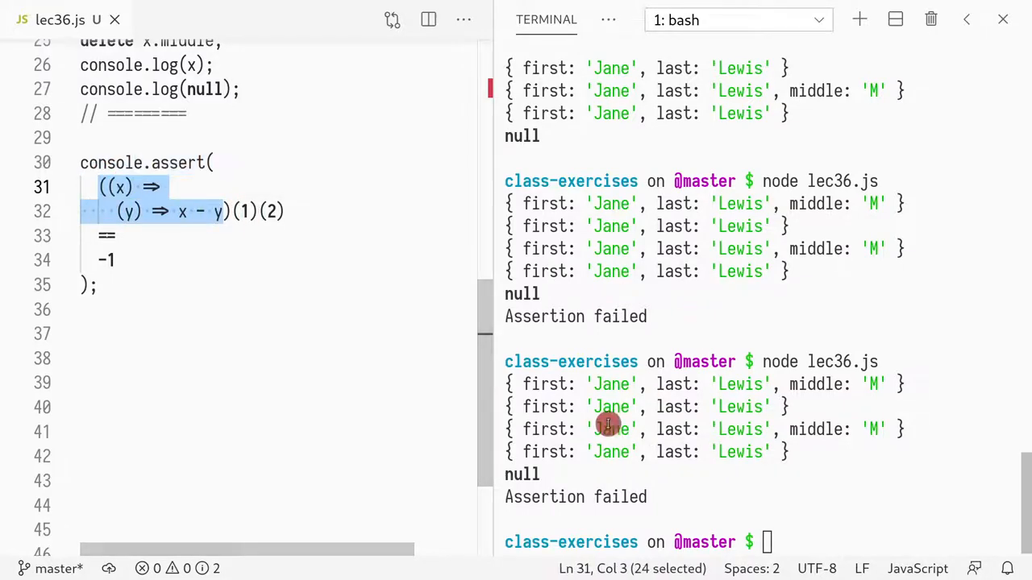
click(223, 242)
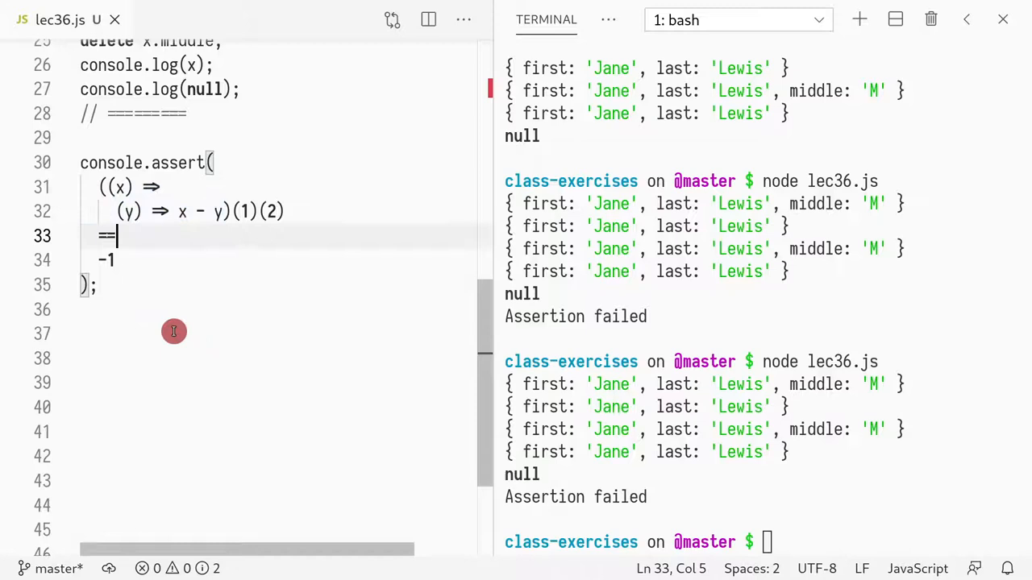
click(717, 315)
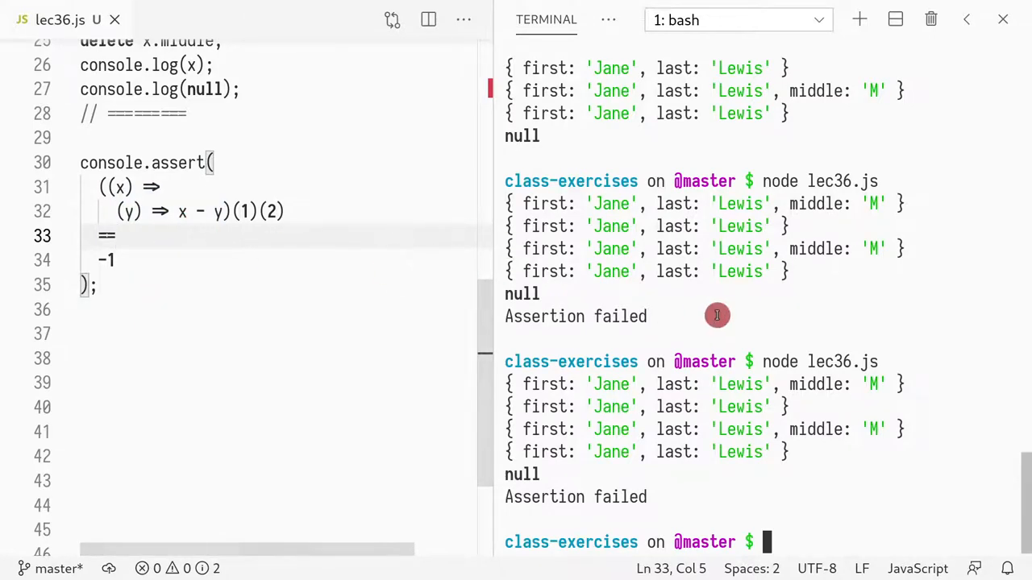
text(j0)
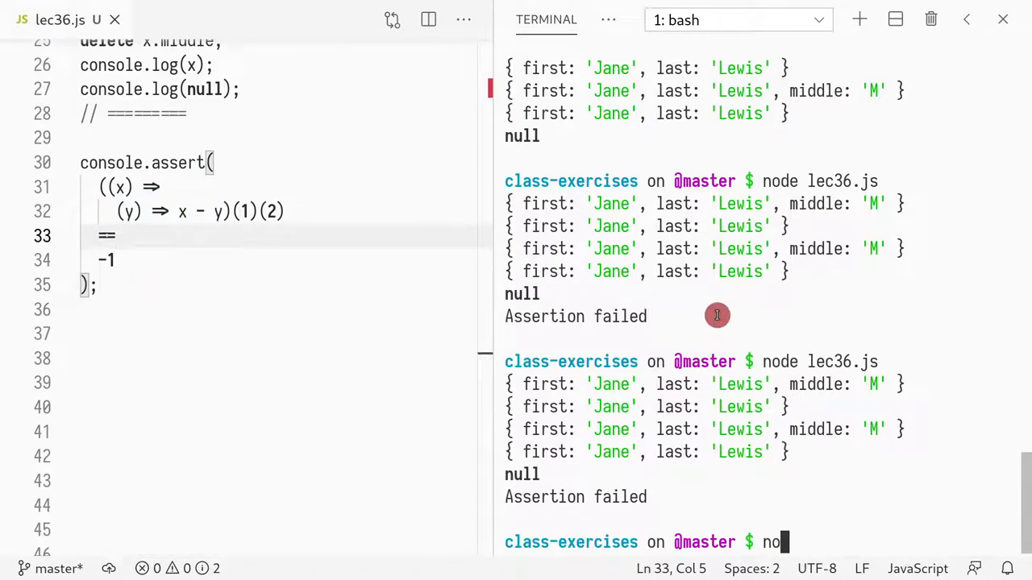
Run node --version (v12.13.1), then clear the terminal and rerun node lec36.js with the add assert.
key(Return)
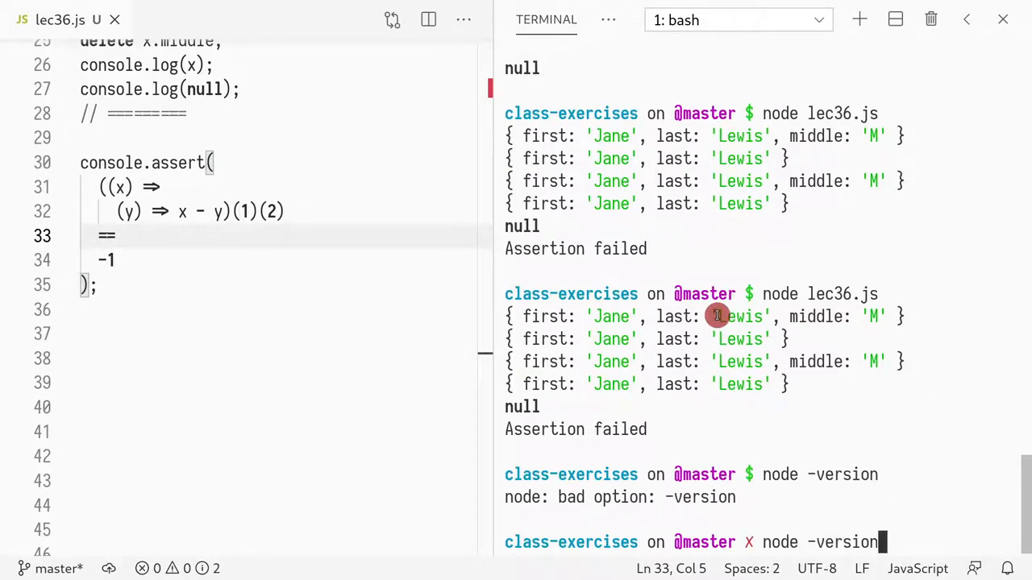
text(-)
key(Return)
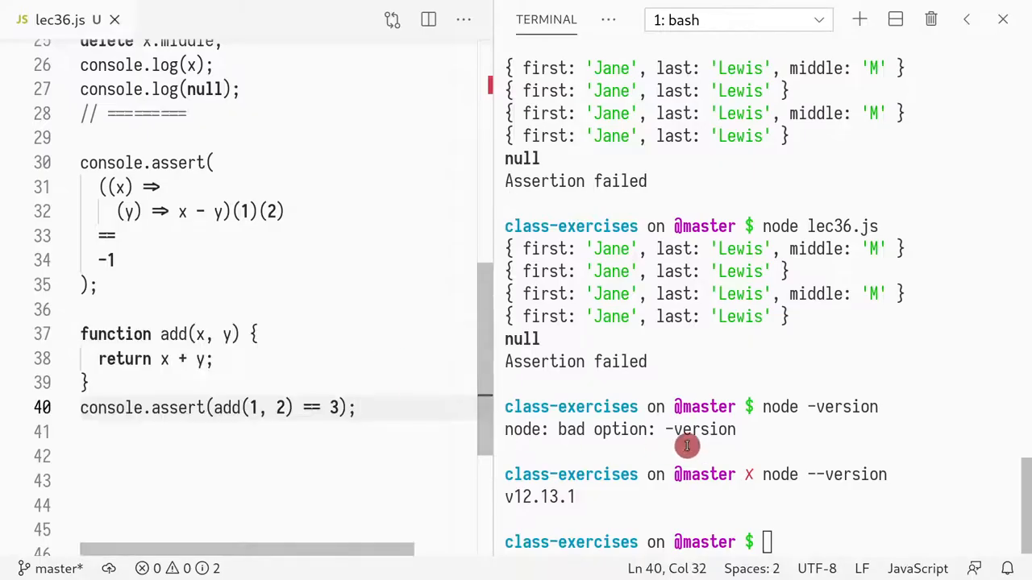
click(704, 445)
key(ctrl+l)
key(Up)
key(Return)
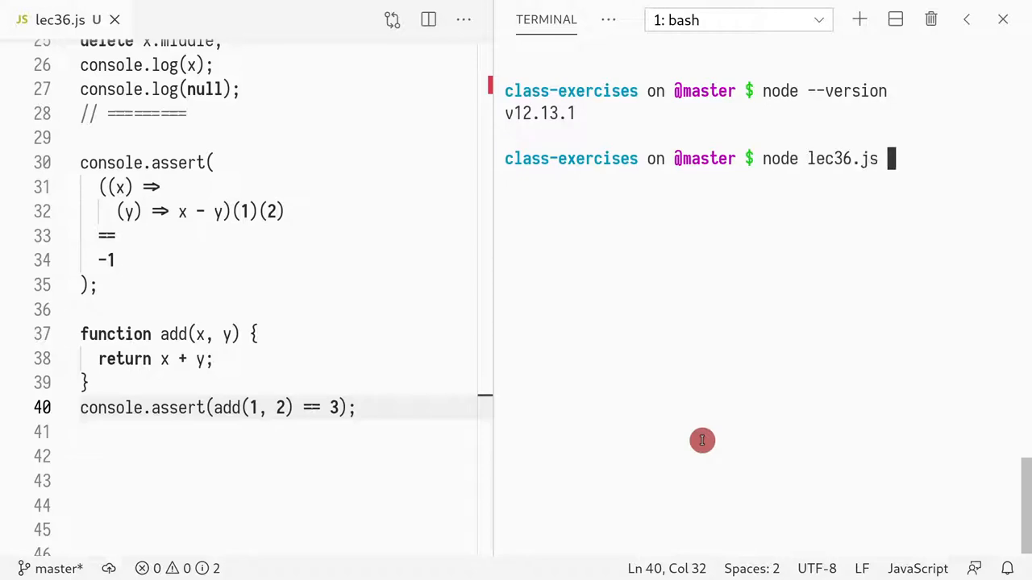
scroll(274, 415, down, 2)
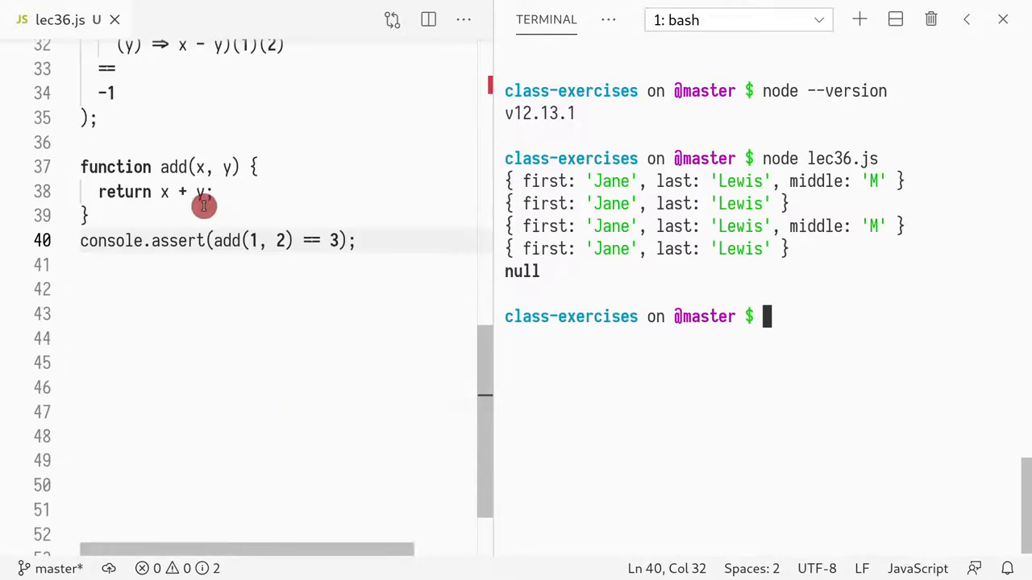
scroll(201, 207, up, 2)
scroll(201, 207, up, 2)
Comment out the console.log lines 26-27 and 24, fixing a stray slash on line 24.
click(279, 180)
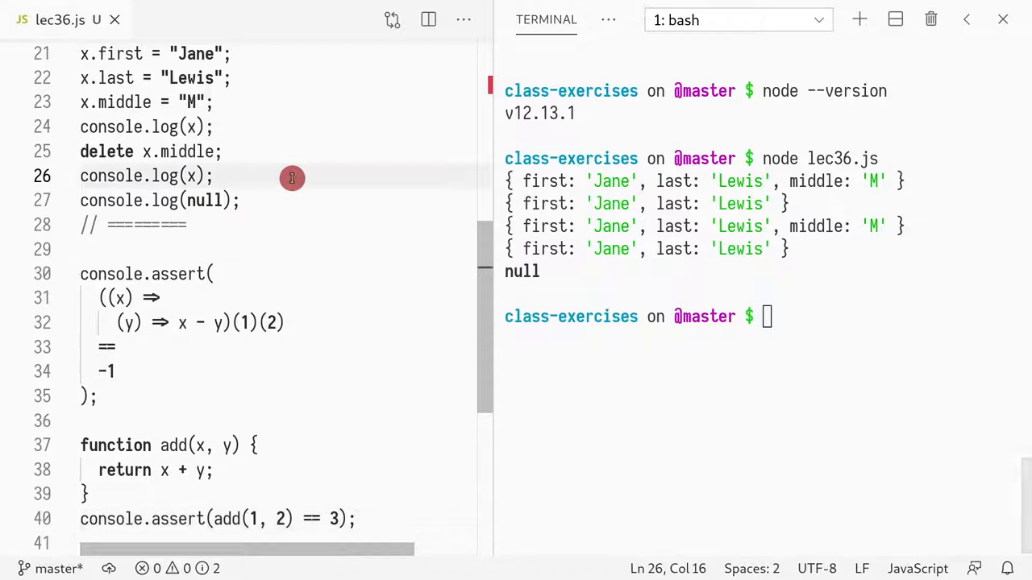
key(Home)
key(shift+Down)
key(shift+Down)
key(ctrl+slash)
key(Up)
key(Up)
key(Up)
key(Right)
key(Right)
key(Right)
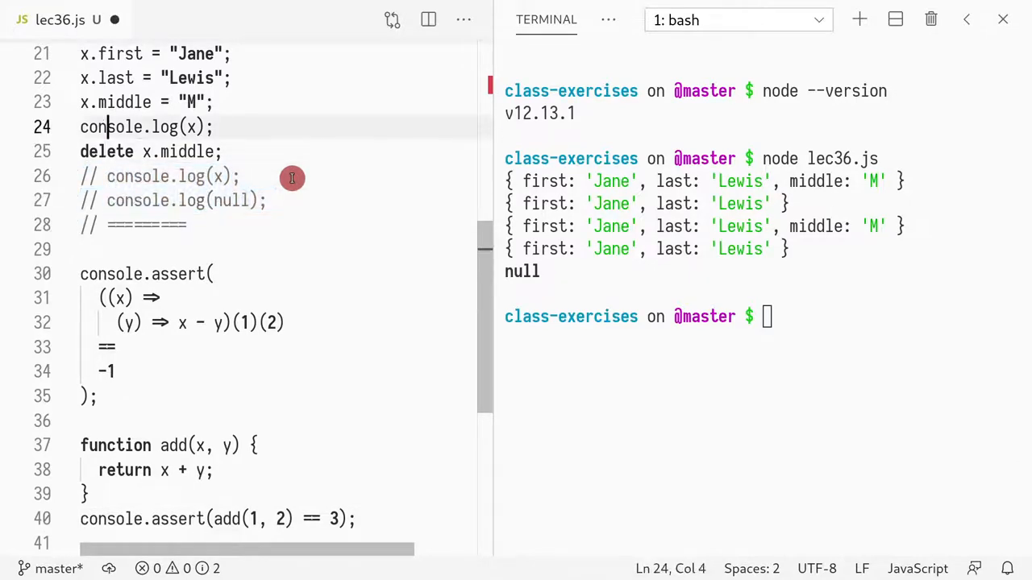
key(Home)
text(/)
key(ctrl+slash)
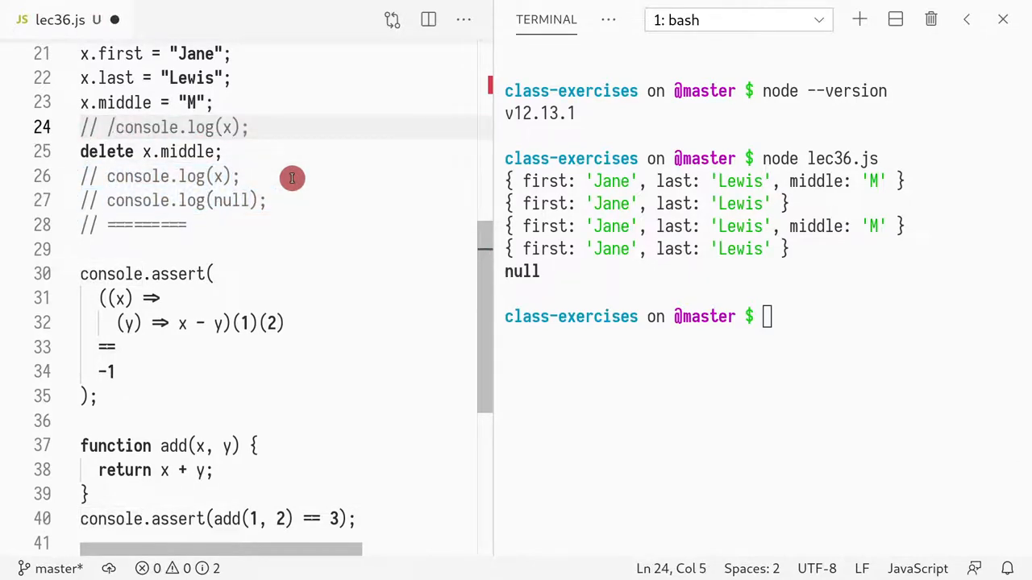
key(ctrl+slash)
key(Delete)
key(ctrl+slash)
key(Up)
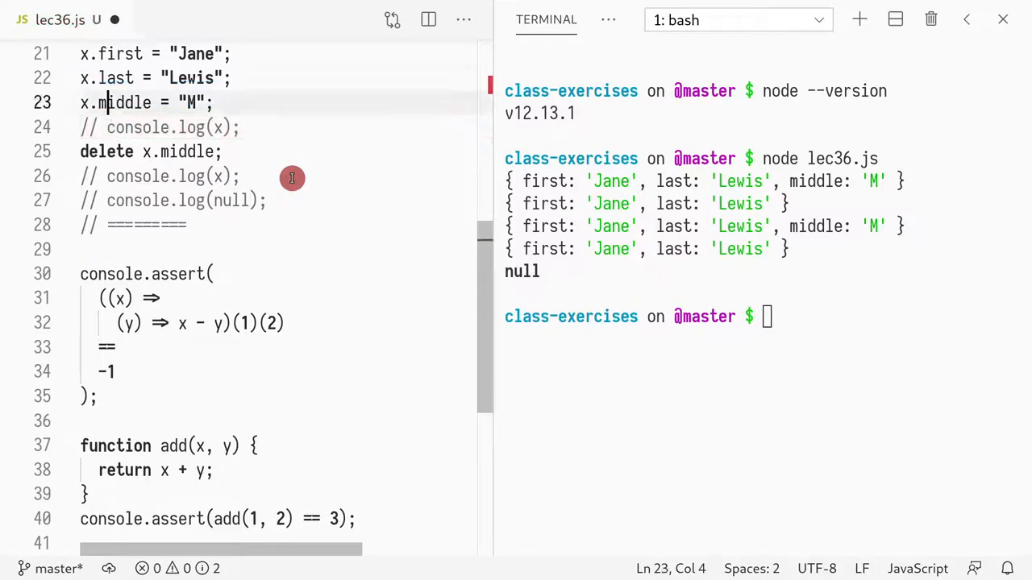
Comment out the console.log lines 18 and 16, then rerun node lec36.js so it prints nothing.
key(Up)
key(Up)
key(Up)
key(Up)
key(Up)
key(Up)
key(Down)
key(ctrl+slash)
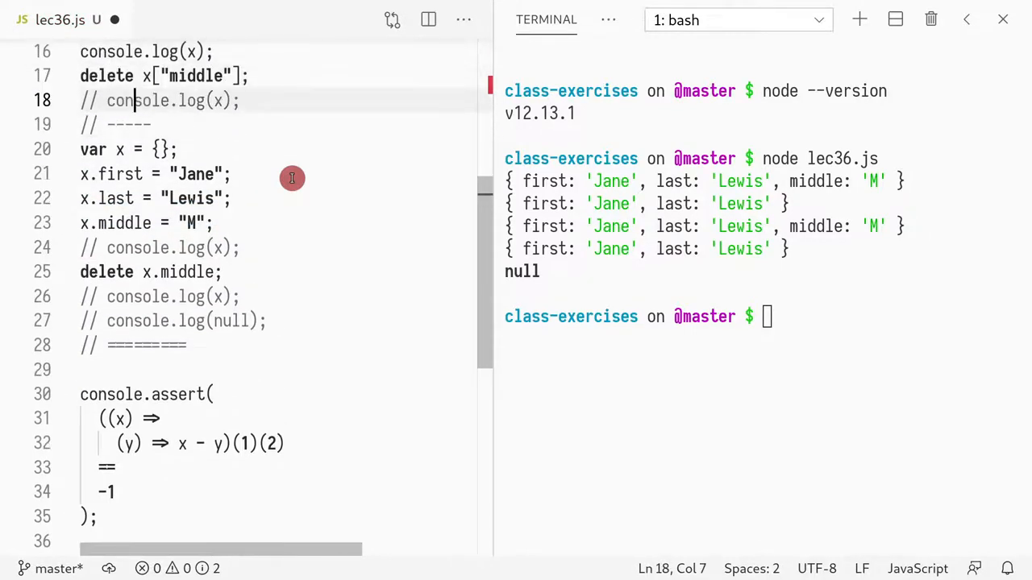
key(Up)
key(Up)
key(Up)
key(Down)
key(ctrl+slash)
key(Up)
key(Up)
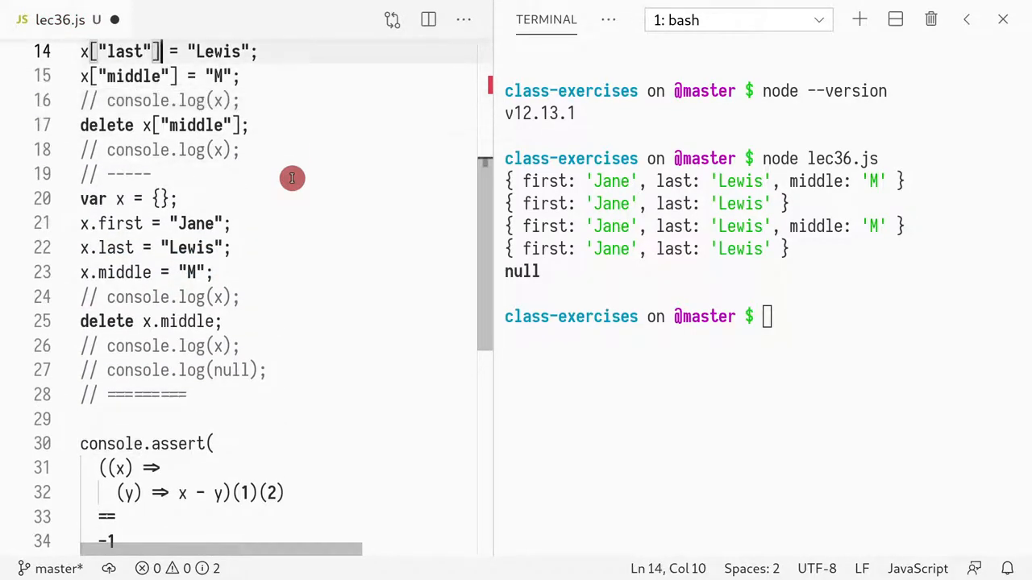
key(Up)
key(Up)
key(Up)
key(Up)
key(Up)
click(511, 99)
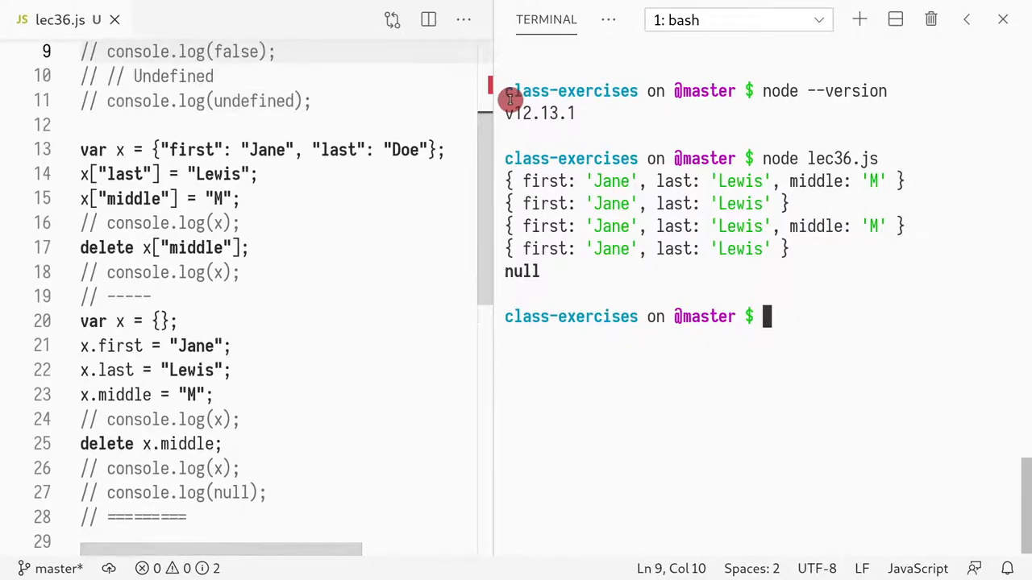
key(Up)
key(Return)
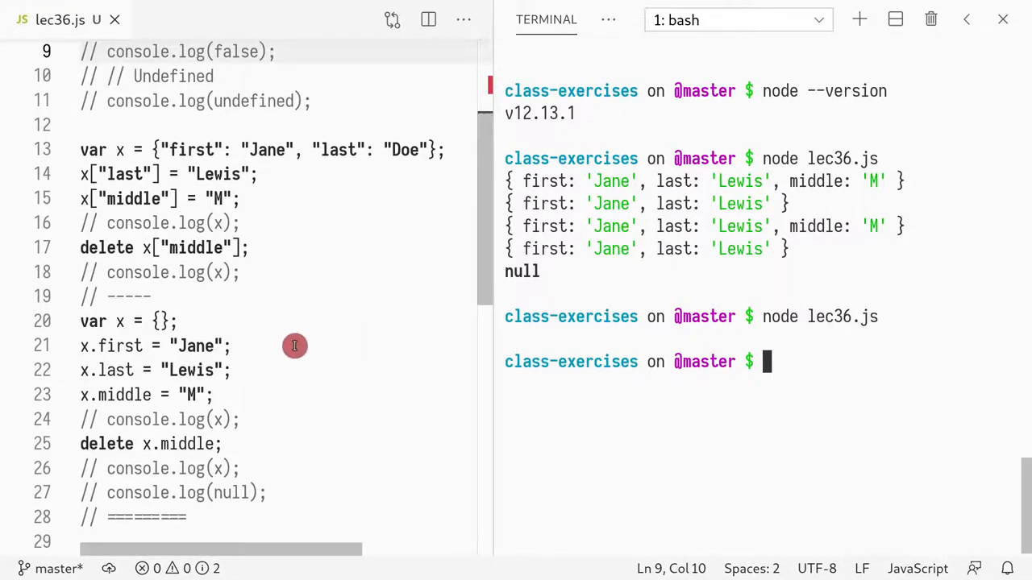
scroll(263, 334, down, 9)
scroll(257, 328, up, 5)
scroll(259, 338, down, 2)
Highlight the add function name, its x + y body and the add(1, 2) call while explaining.
click(268, 304)
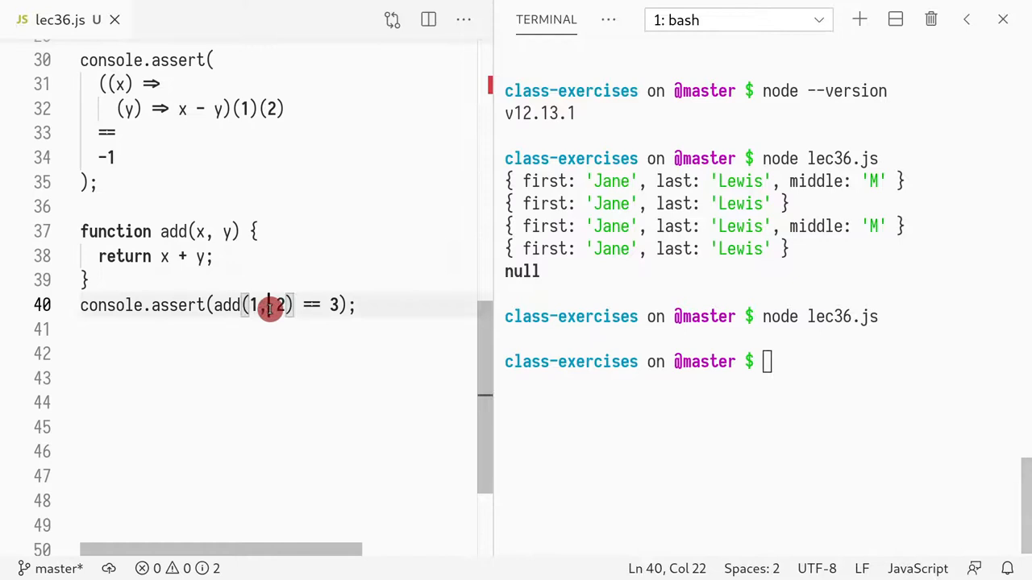
click(90, 231)
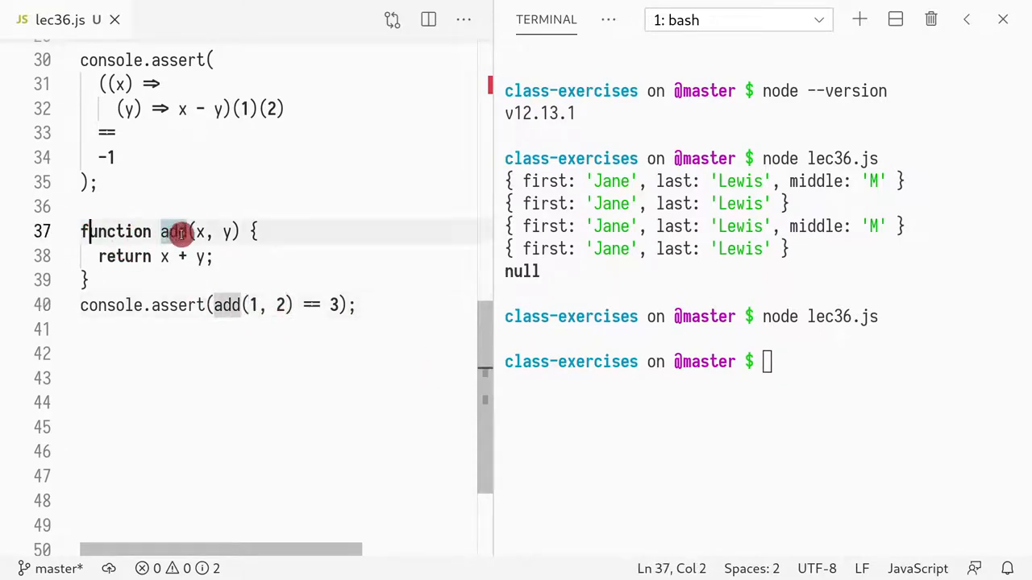
double_click(174, 231)
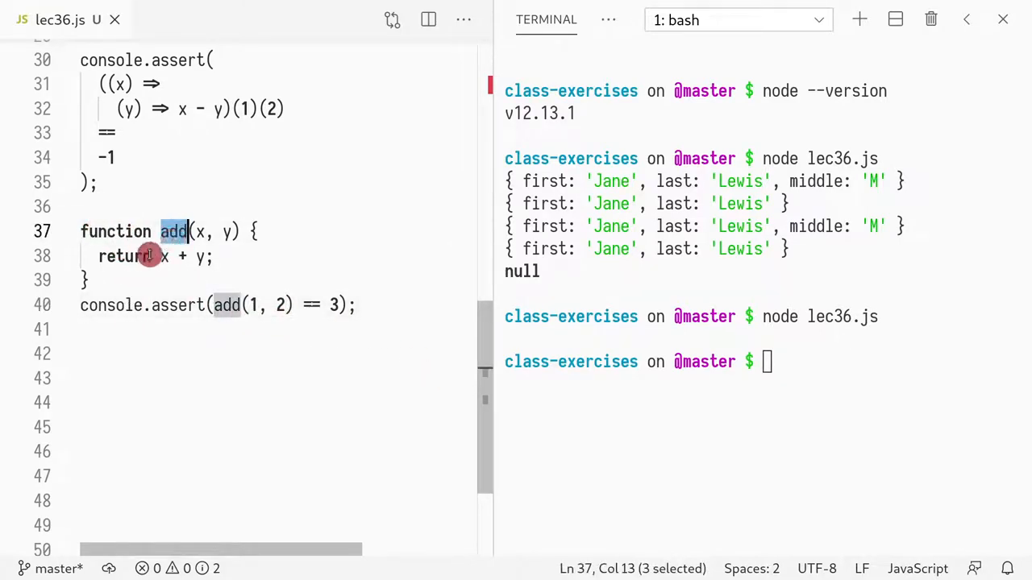
drag(160, 258, 207, 260)
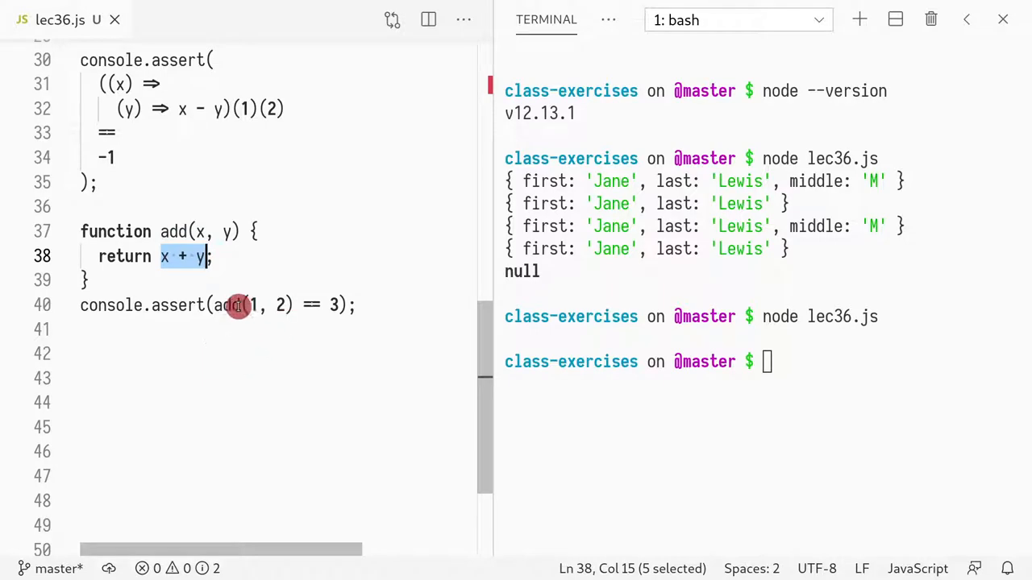
click(226, 304)
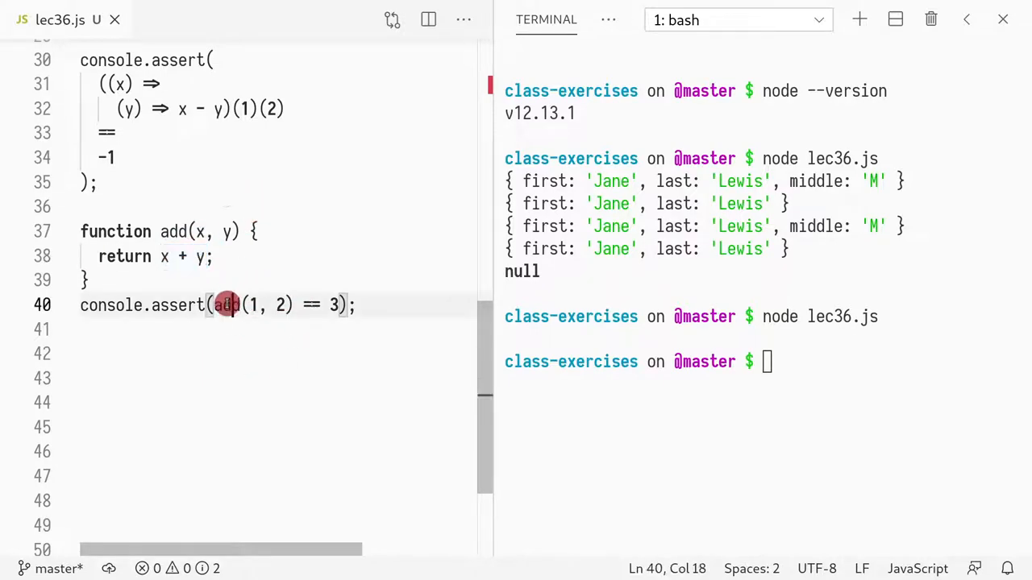
drag(213, 307, 294, 307)
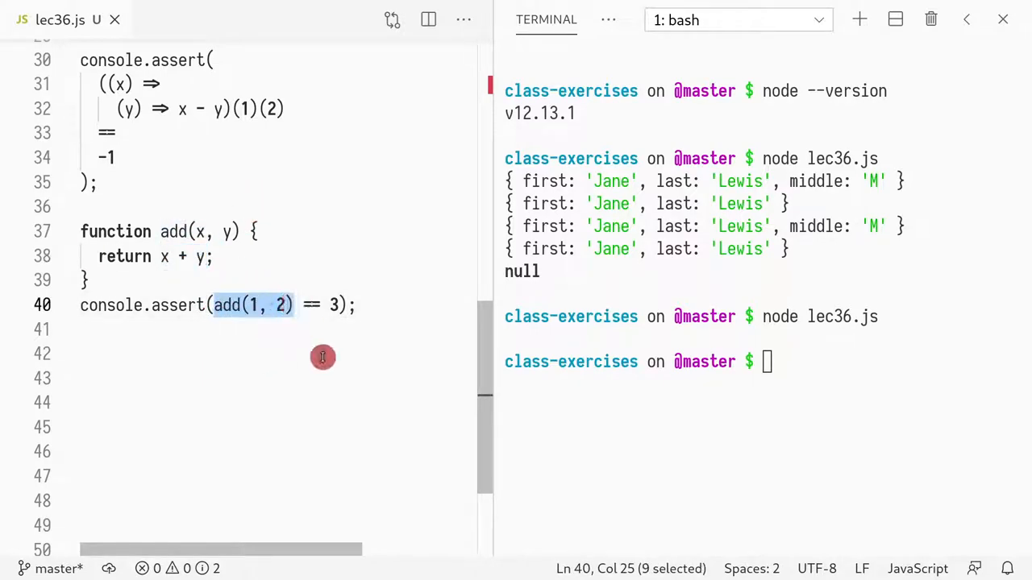
key(Escape)
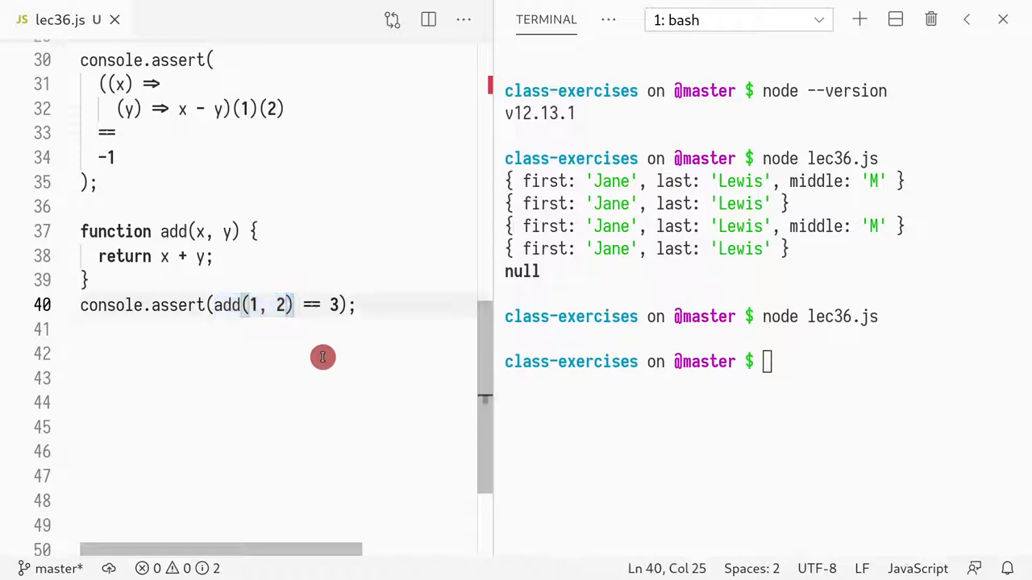
key(shift+Left)
key(shift+Left)
key(shift+Left)
key(shift+Left)
key(shift+Left)
key(Left)
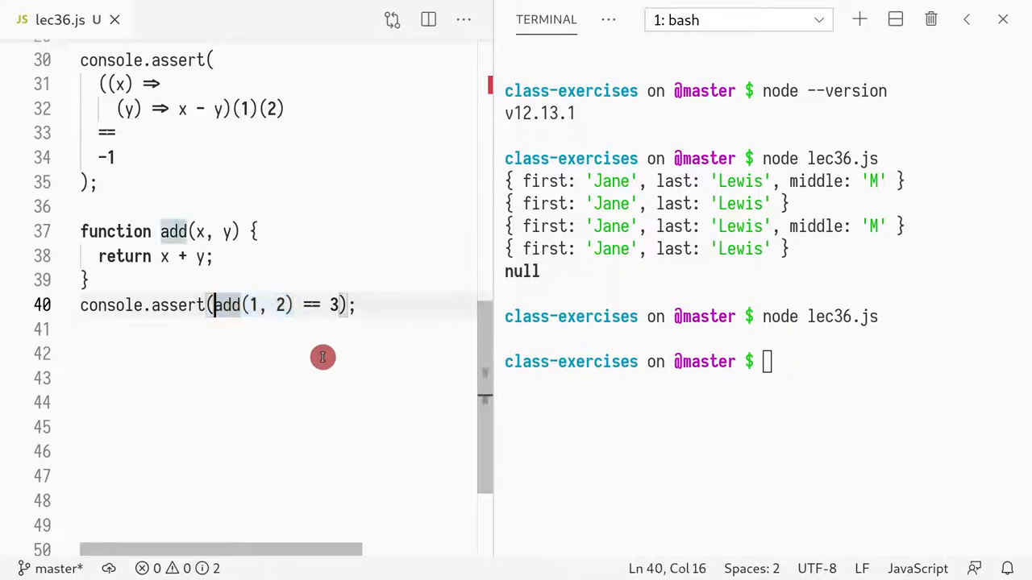
key(ctrl+shift+Right)
key(Right)
key(shift+Right)
key(shift+Right)
key(shift+Right)
key(shift+Right)
key(shift+Right)
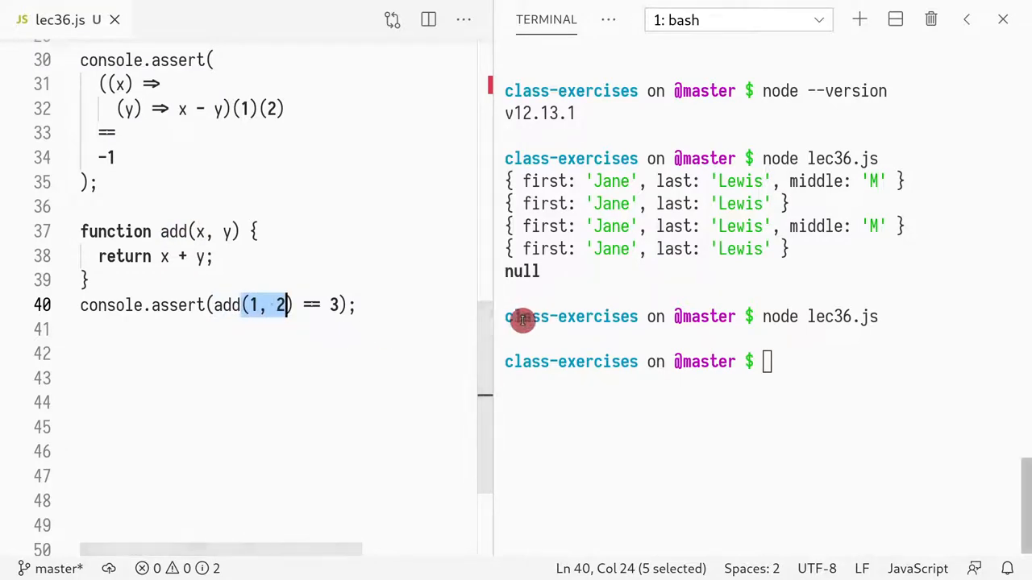
click(350, 297)
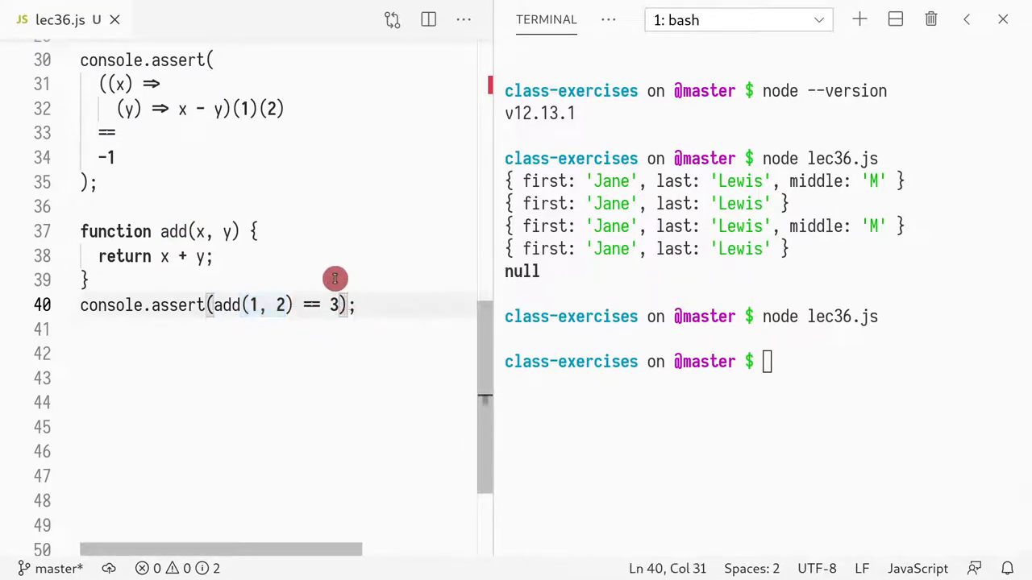
scroll(126, 161, up, 1)
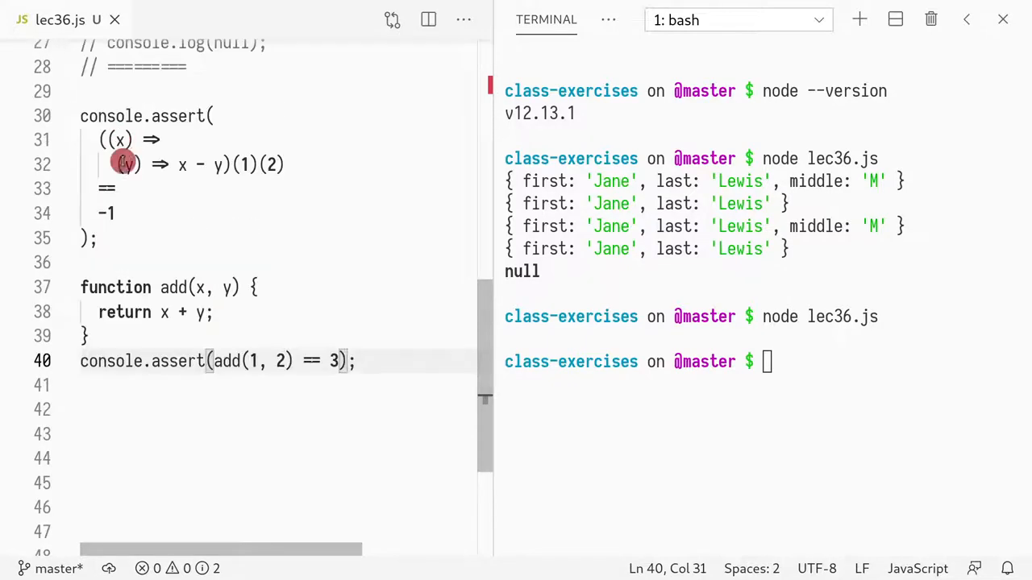
drag(126, 189, 68, 195)
scroll(352, 263, down, 2)
Highlight the add assert, then rerun node lec36.js in the terminal with no output.
click(344, 220)
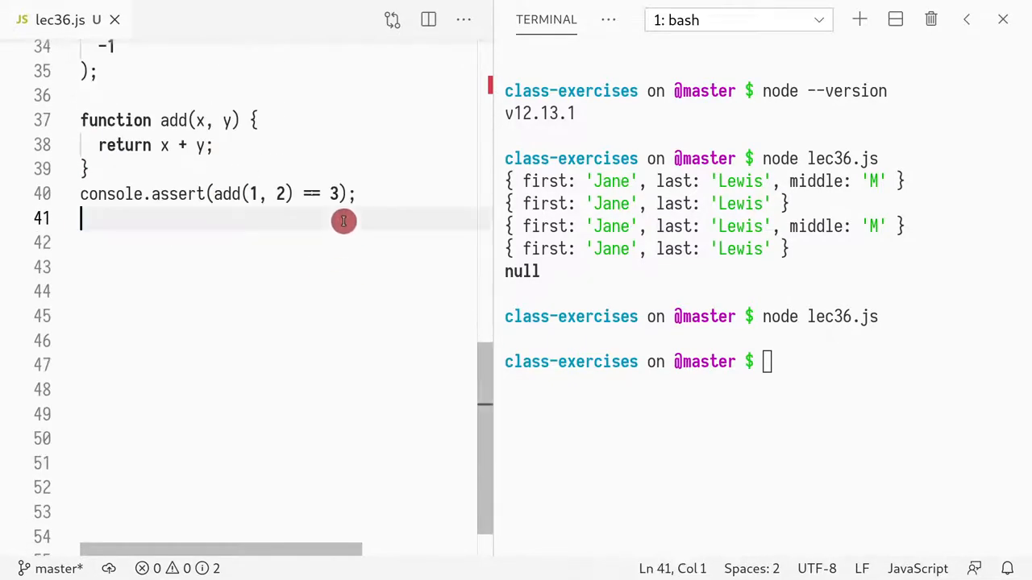
click(382, 295)
click(500, 272)
drag(125, 193, 232, 194)
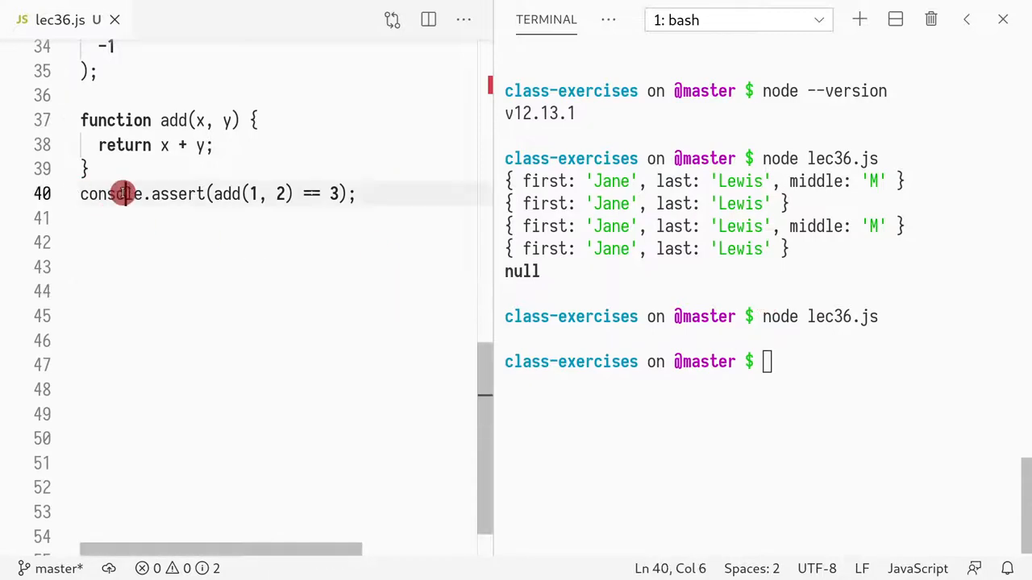
click(657, 218)
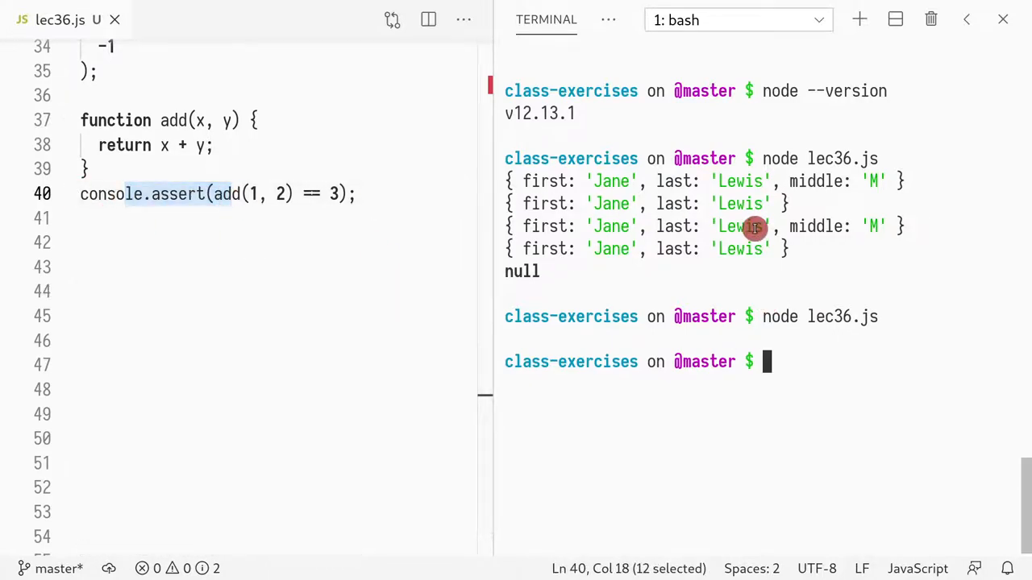
key(Up)
key(Return)
Highlight the nested lambda's arrow and the add function definition with its return line.
click(245, 242)
scroll(245, 246, up, 3)
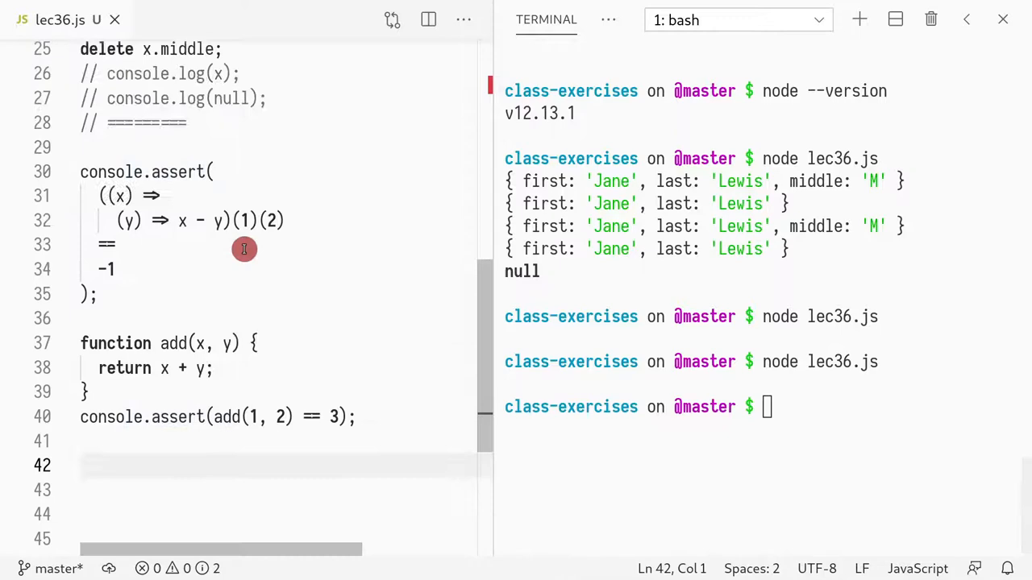
scroll(244, 247, up, 2)
mouse_move(104, 307)
mouse_down()
mouse_move(162, 307)
mouse_move(135, 309)
mouse_up()
scroll(115, 299, down, 2)
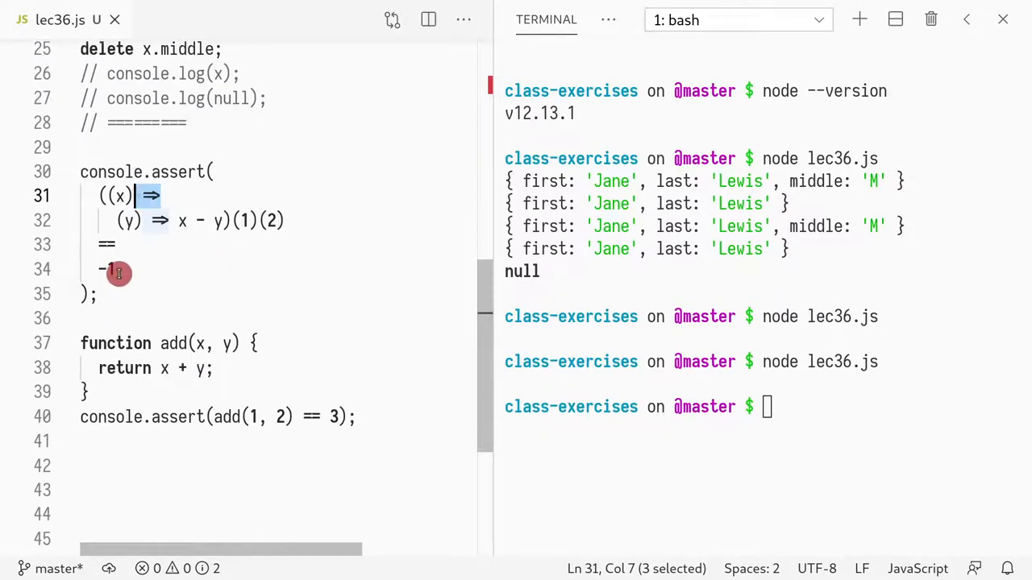
click(163, 344)
drag(164, 343, 223, 384)
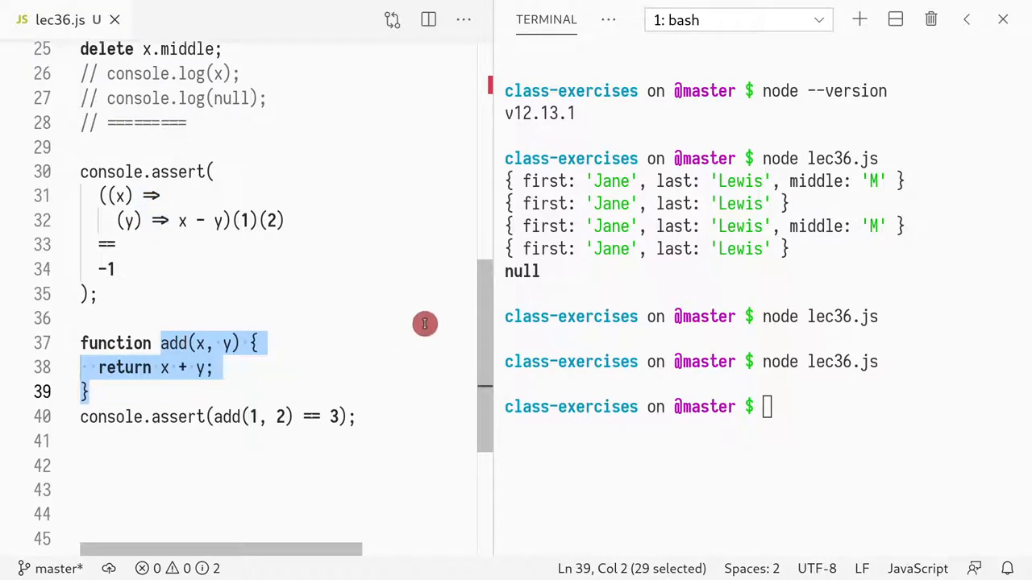
drag(308, 365, 264, 331)
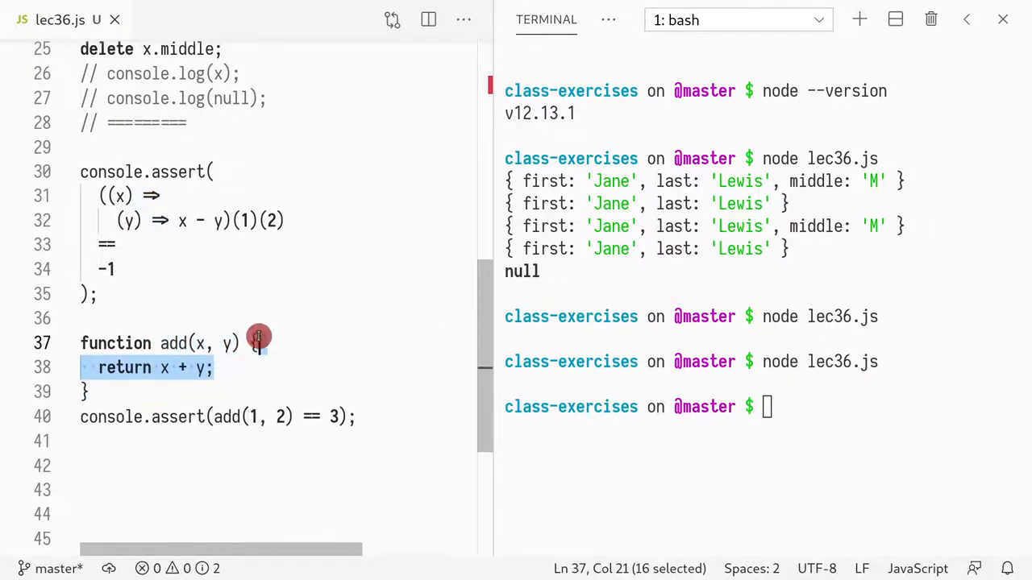
key(Up)
key(Up)
key(Up)
key(Up)
key(Up)
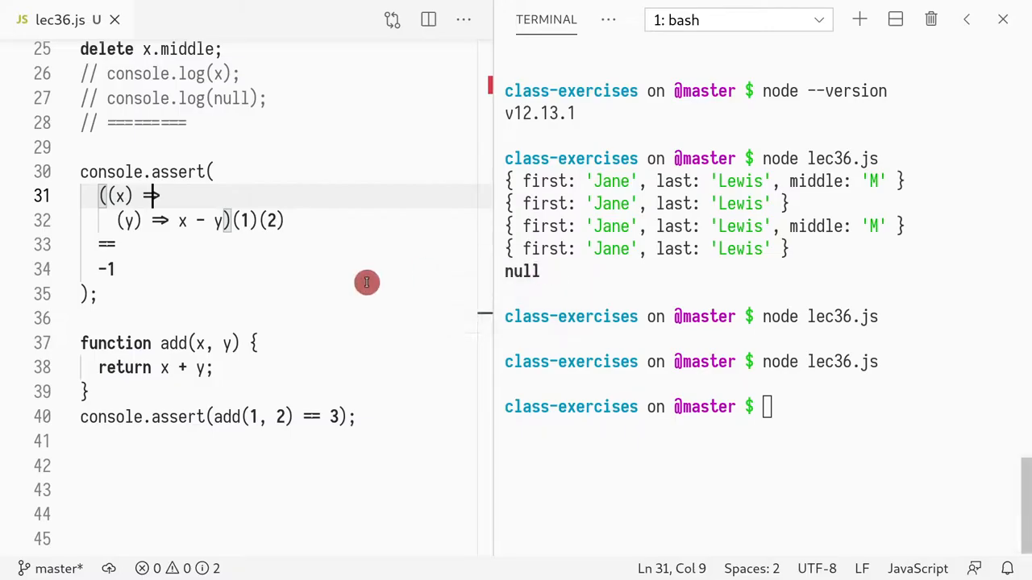
scroll(258, 459, down, 3)
Paste the p1 object lines and p2 = {"x": 13, "y": 7} with console.assert(p1 != p2), and rerun node lec36.js.
text(p1 = {}; p1["x"] = 13 p1["y"] = 7; console.assert(p1["x"] == 13); console.assert(p1["y"] == 7);)
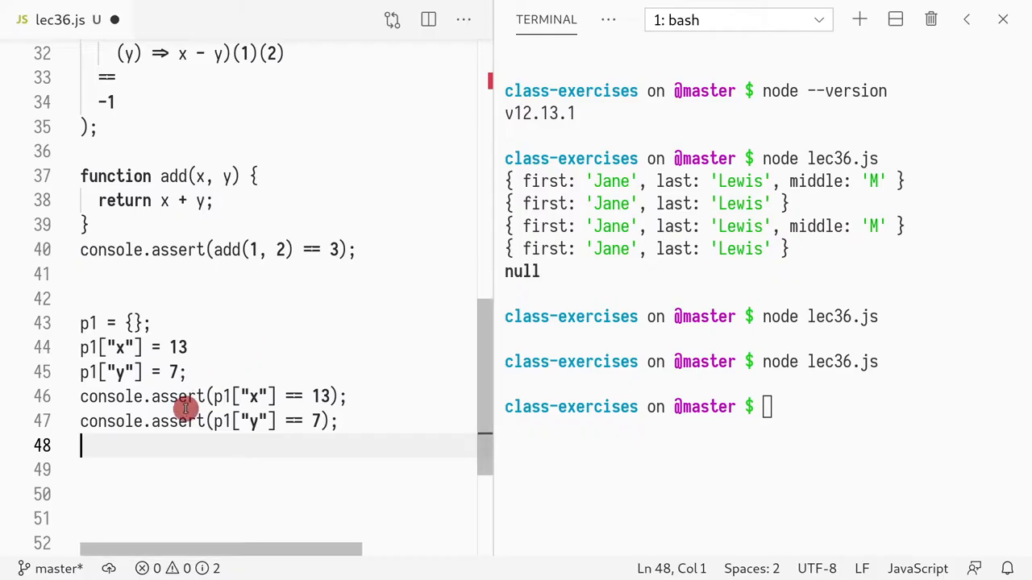
key(ctrl+v)
key(Up)
key(Return)
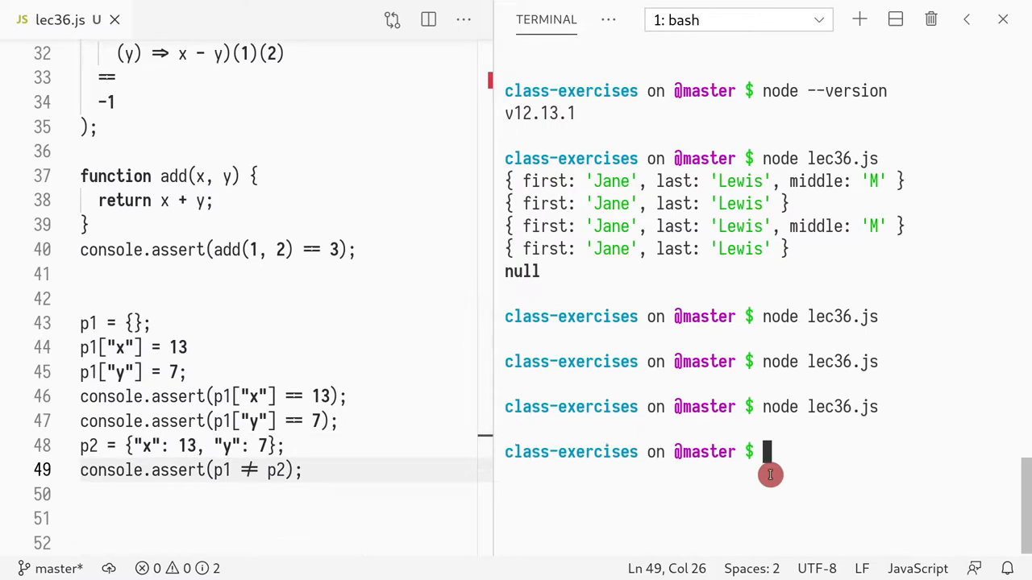
Fix the != operator in the p1 != p2 assert and save lec36.js.
click(242, 470)
key(Right)
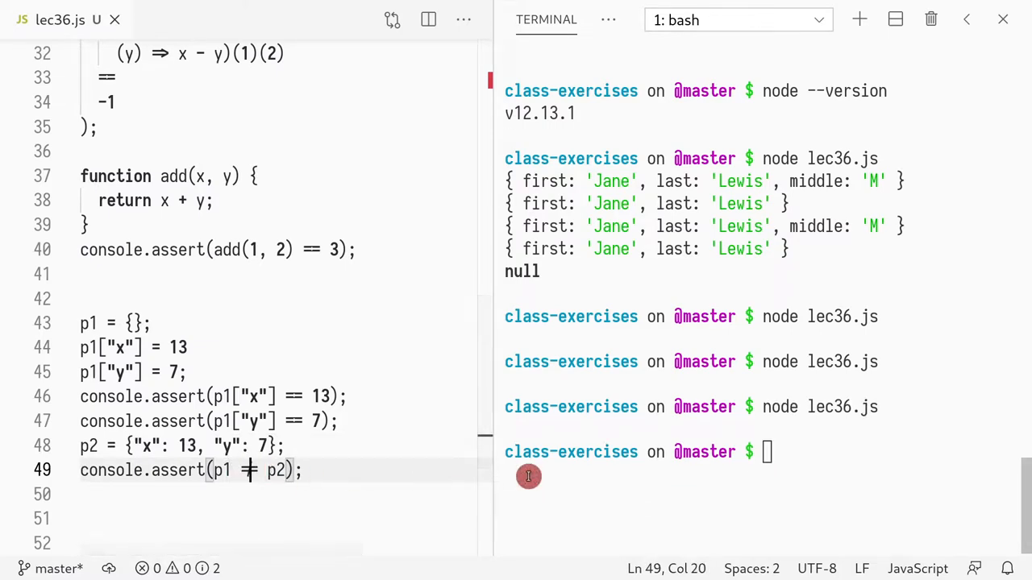
key(BackSpace)
text(!)
key(BackSpace)
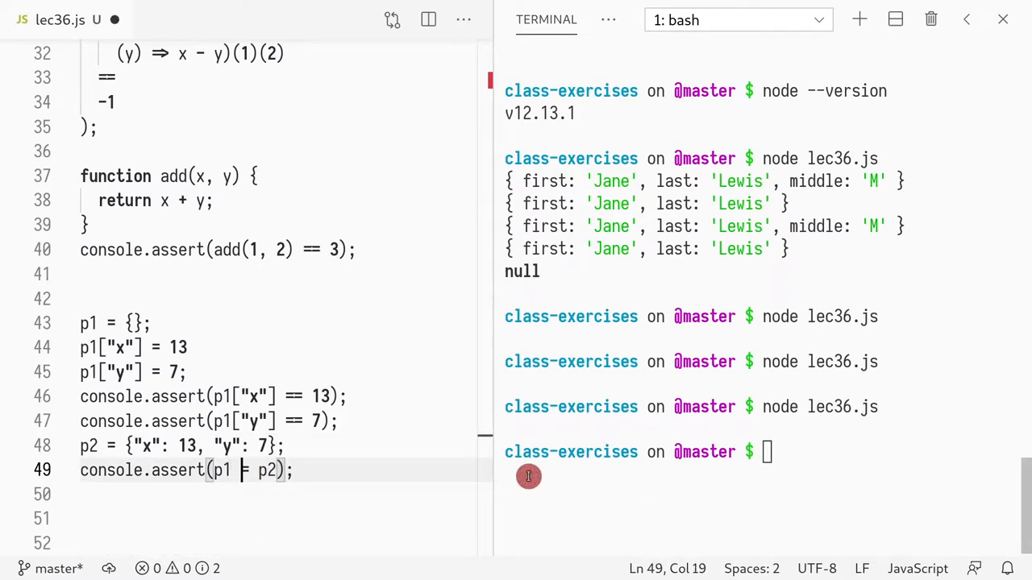
text(!)
key(BackSpace)
key(Down)
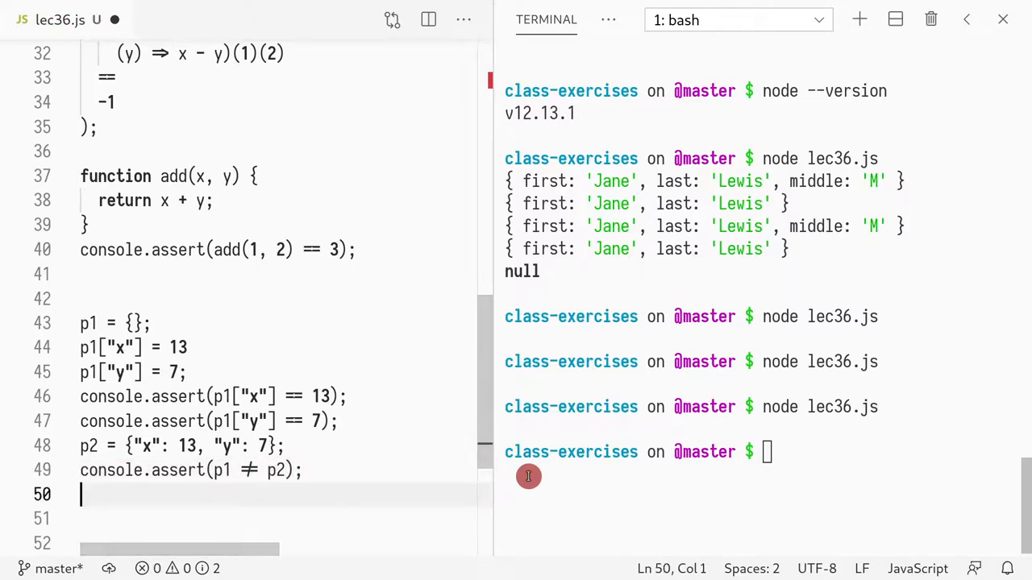
key(Up)
key(Left)
key(shift+Right)
key(shift+Right)
key(ctrl+s)
key(Right)
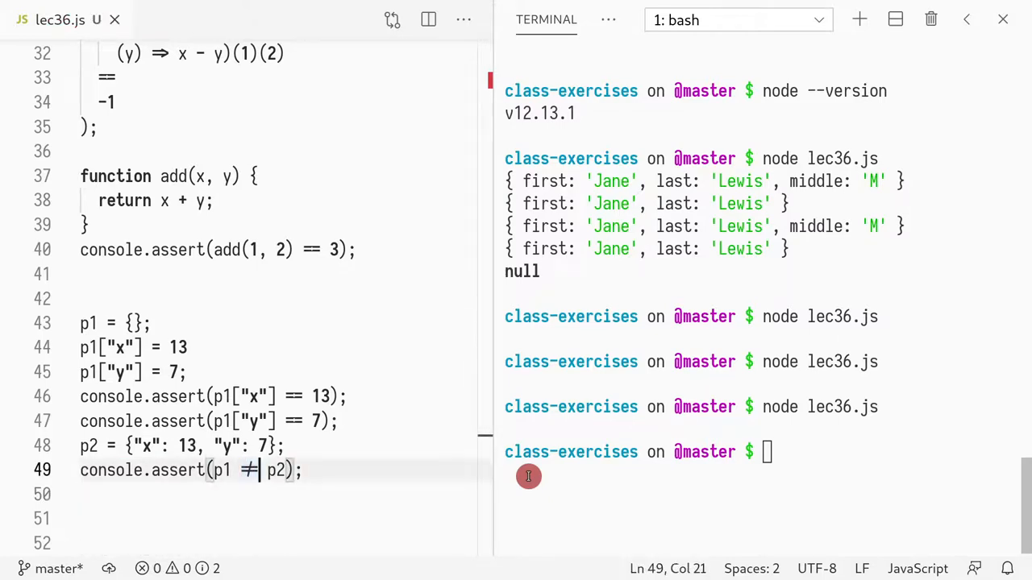
key(Down)
scroll(324, 421, down, 1)
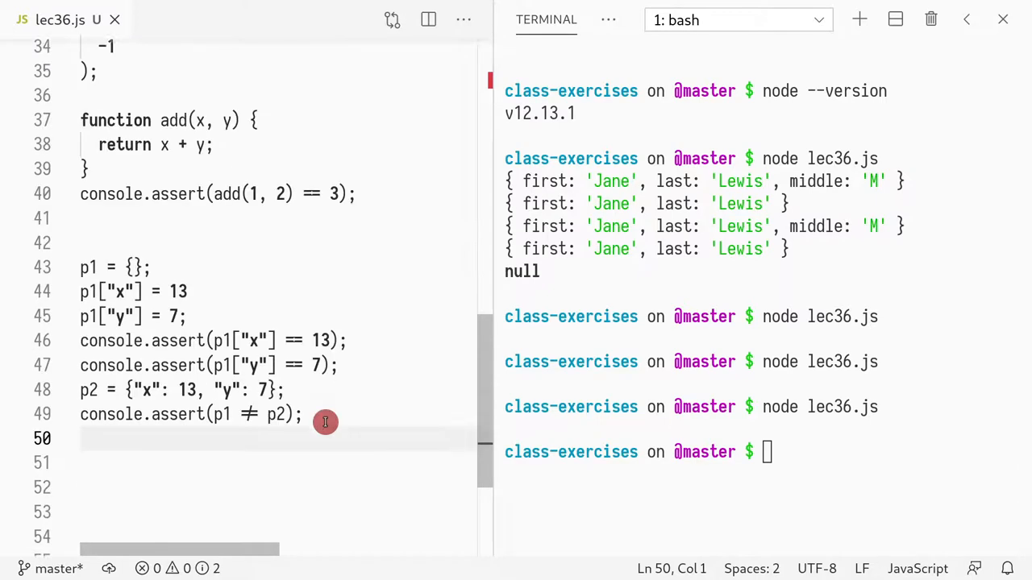
scroll(322, 419, down, 1)
Point at the != operator, p2's y value and p1's empty literal while explaining object equality.
click(247, 357)
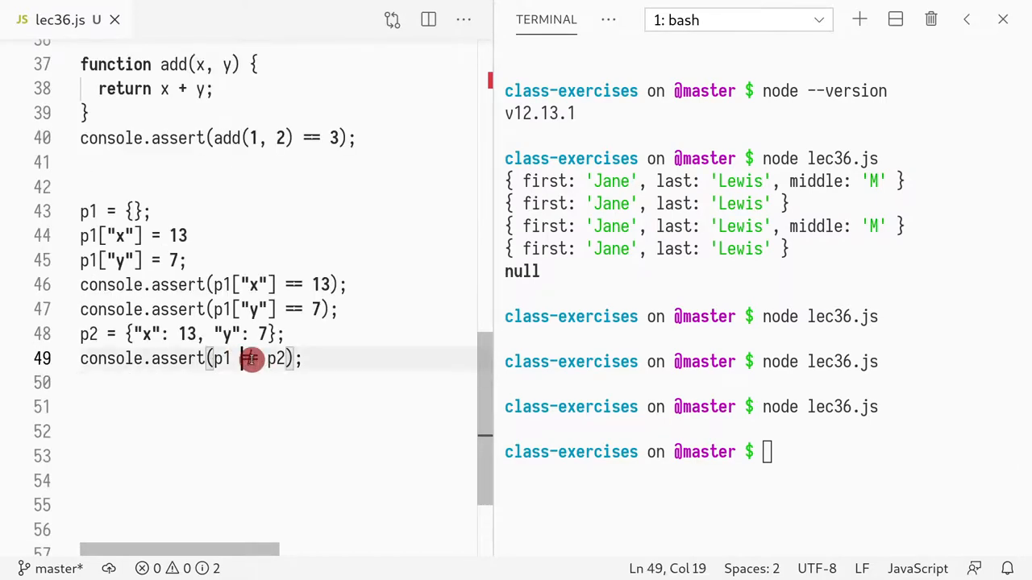
key(shift+Right)
key(shift+Right)
scroll(129, 346, up, 1)
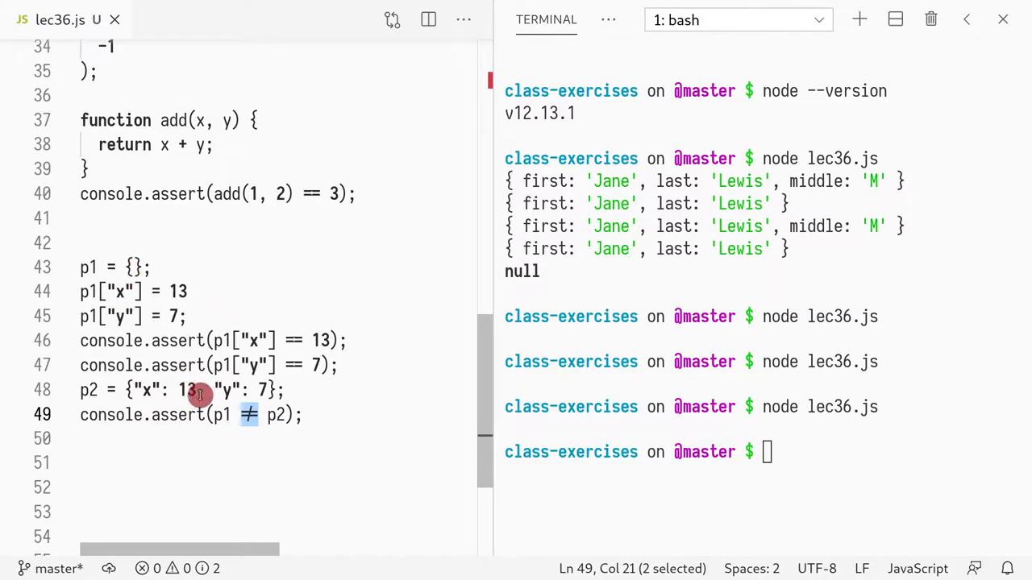
click(253, 391)
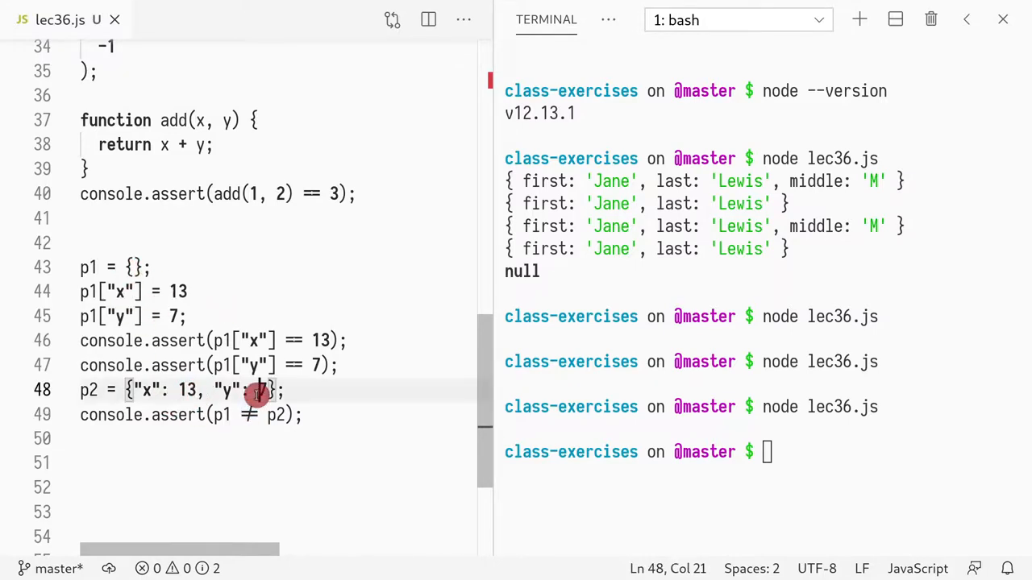
key(Down)
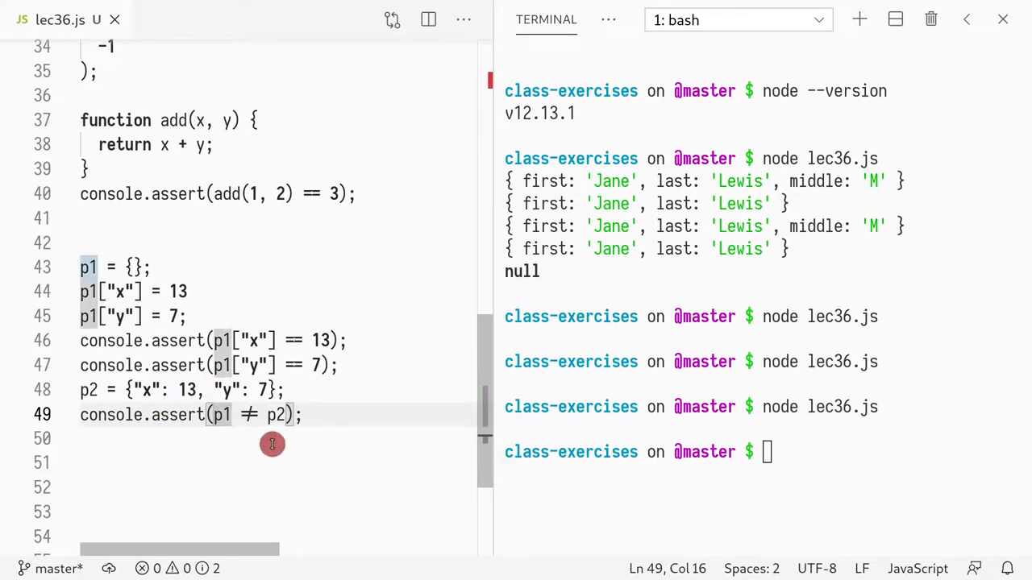
click(133, 267)
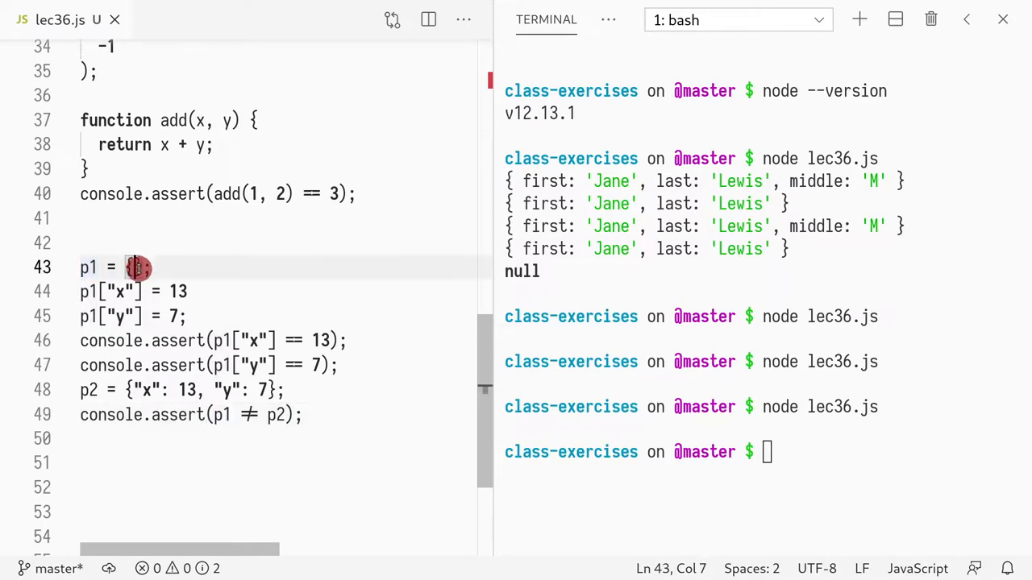
drag(218, 414, 296, 417)
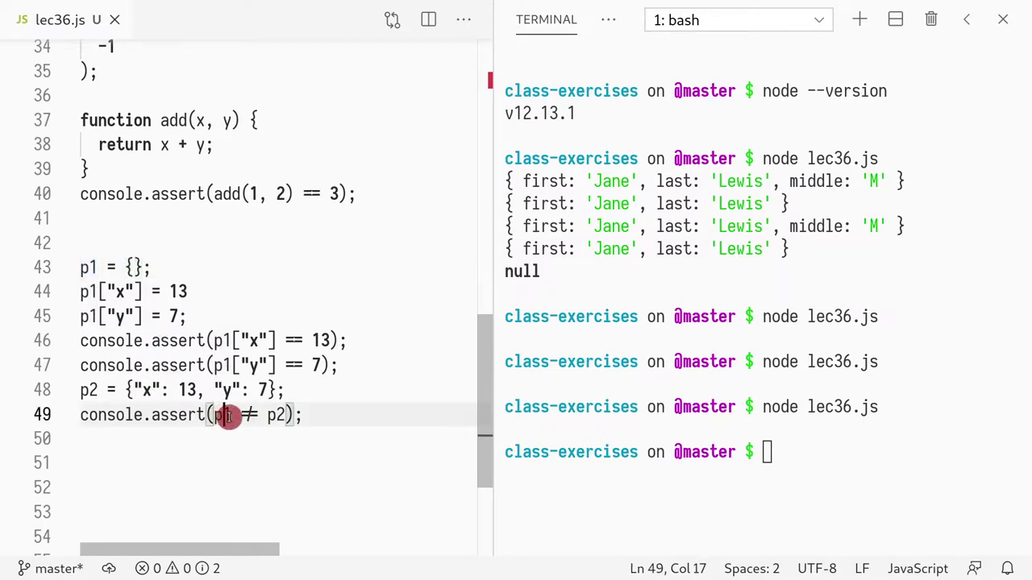
click(287, 416)
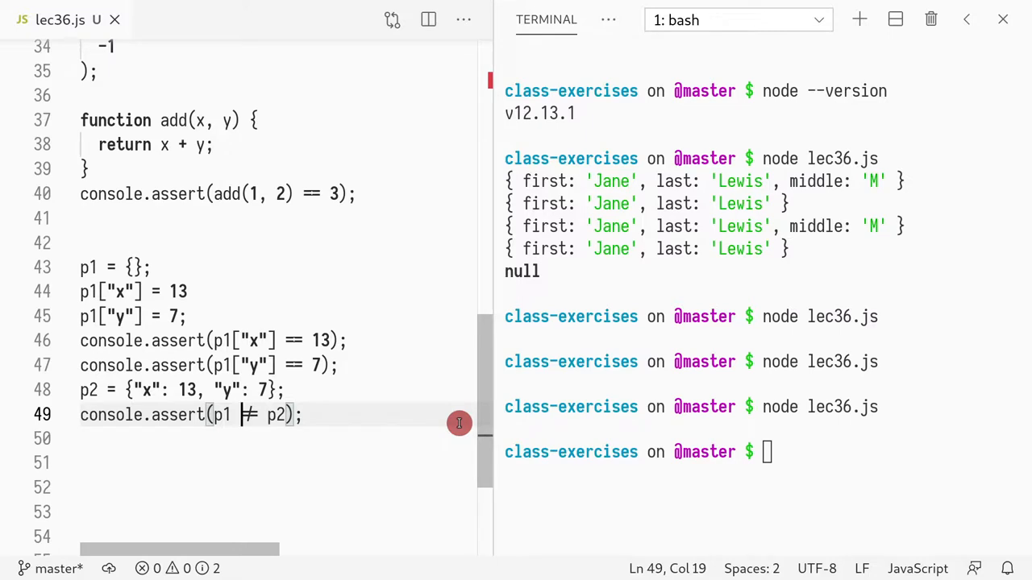
Change the assert to p1 === p2, save, and rerun node lec36.js to get Assertion failed.
key(shift+Right)
key(shift+Right)
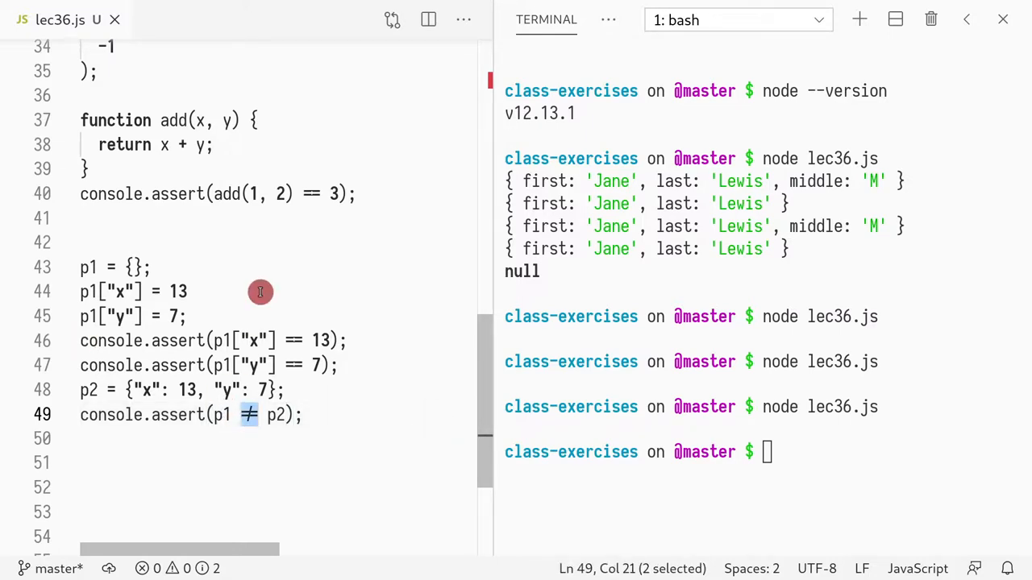
text(-==)
key(BackSpace)
key(BackSpace)
text(==)
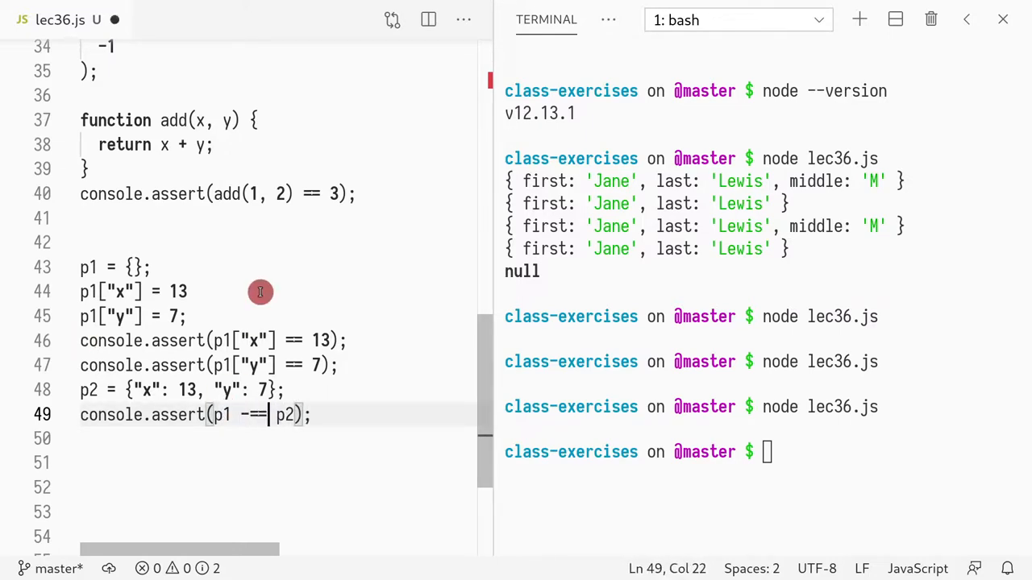
key(BackSpace)
key(BackSpace)
key(BackSpace)
text(===)
key(ctrl+s)
click(908, 281)
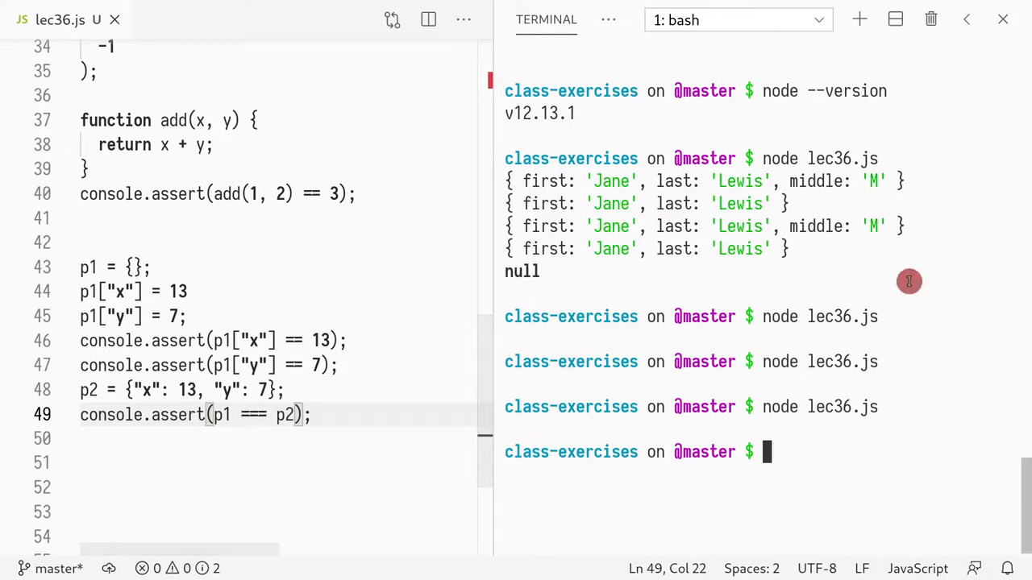
key(Up)
key(Return)
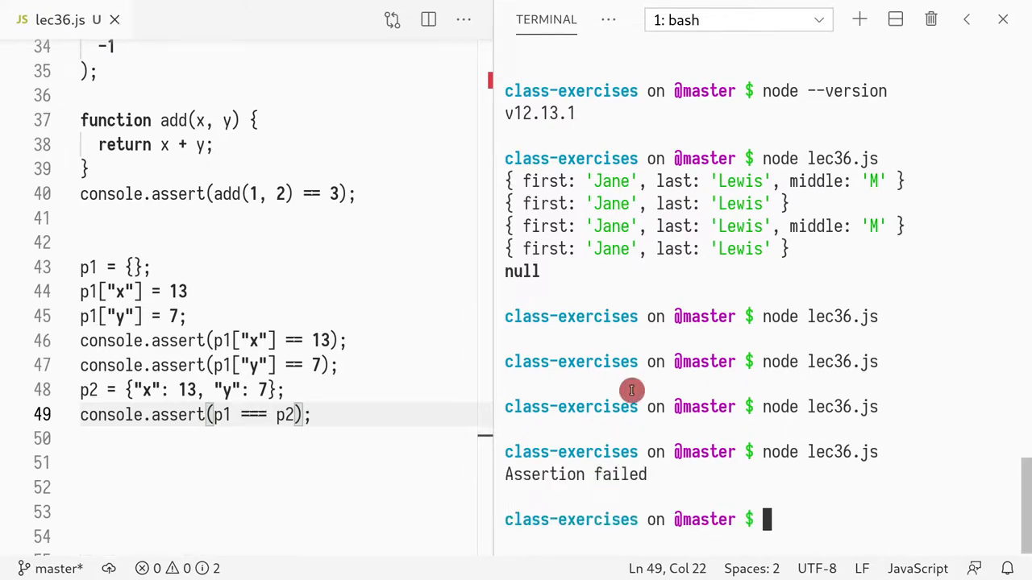
Replace the === with != to restore the p1 != p2 assert.
drag(267, 415, 241, 415)
text(!=)
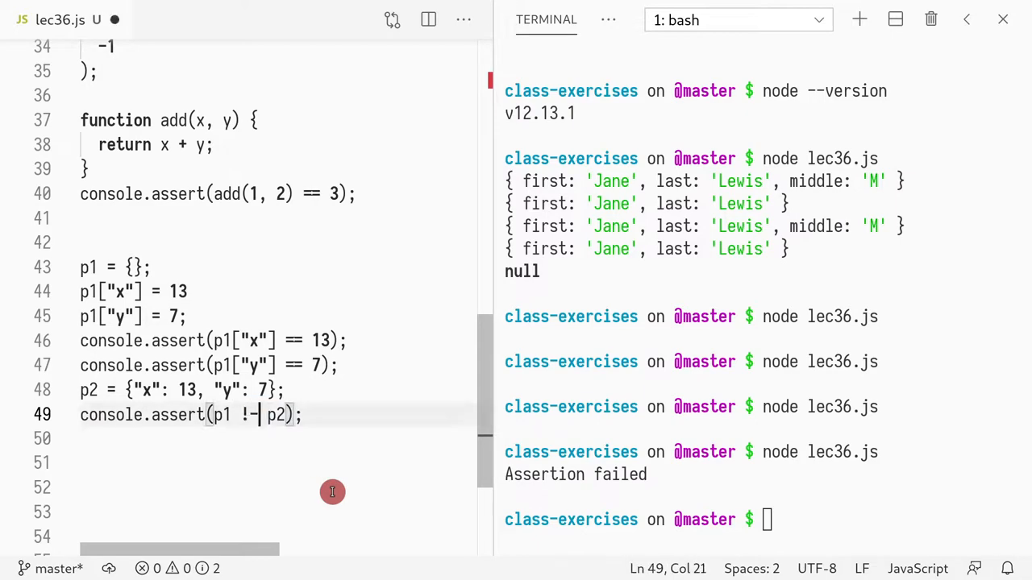
key(BackSpace)
text(=)
click(167, 488)
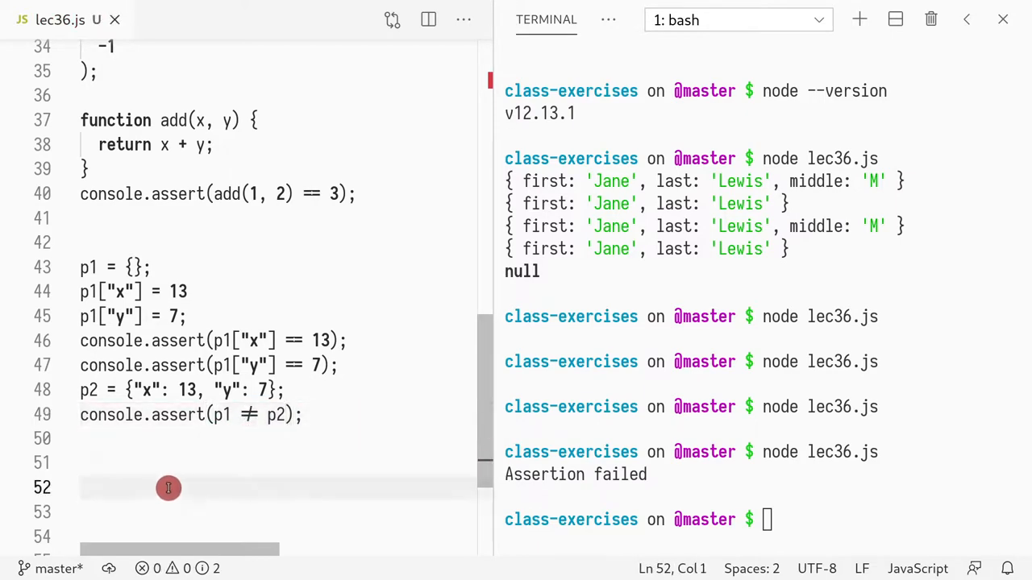